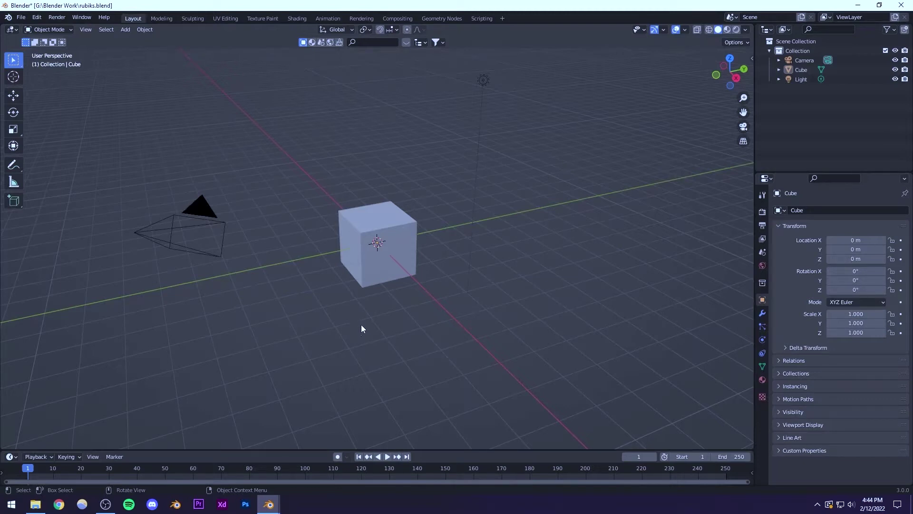
Step: Delete the camera and the light, keeping only the cube, and save the file
scroll(354, 262, "down", 3)
middle_click_drag(353, 262, 331, 211)
scroll(350, 270, "up", 4)
scroll(371, 282, "down", 4)
left_click_drag(238, 93, 341, 284)
key("Delete")
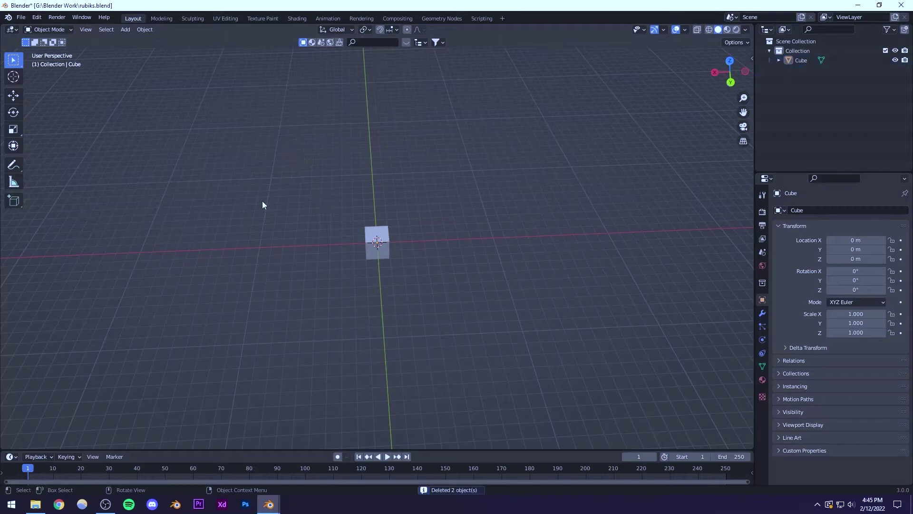
key("ctrl+s")
Step: Try a Bevel modifier with default settings on the cube and remove it again
middle_click_drag(292, 233, 393, 280)
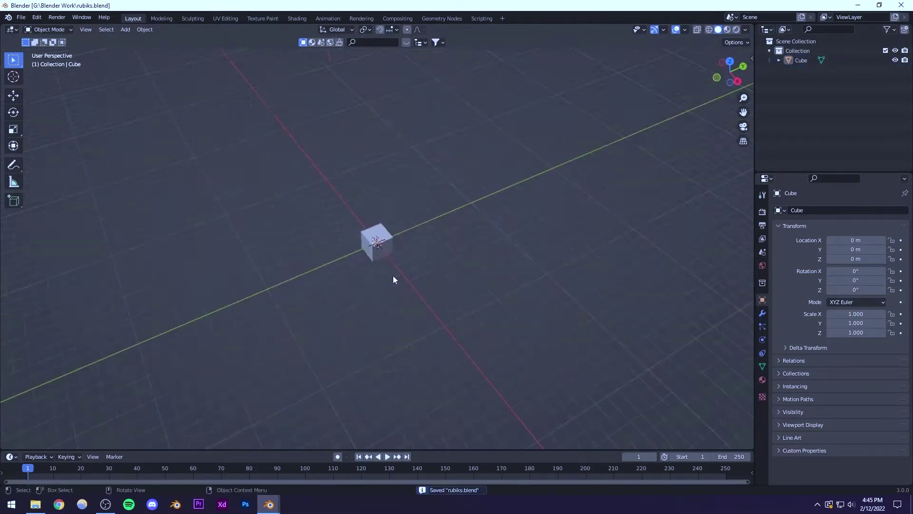
scroll(393, 280, "up", 5)
middle_click_drag(339, 298, 373, 257)
left_click(386, 251)
scroll(386, 251, "down", 5)
scroll(371, 260, "up", 5)
scroll(374, 257, "up", 4)
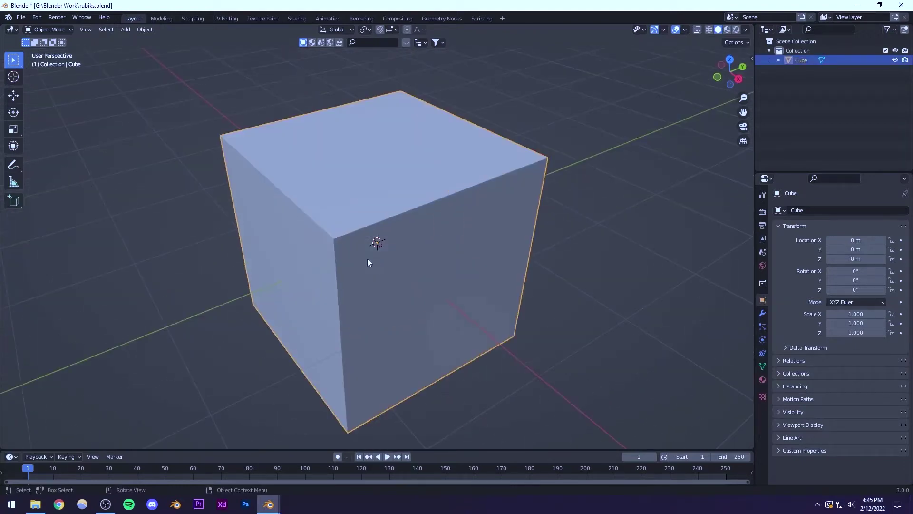
left_click(762, 313)
left_click(789, 211)
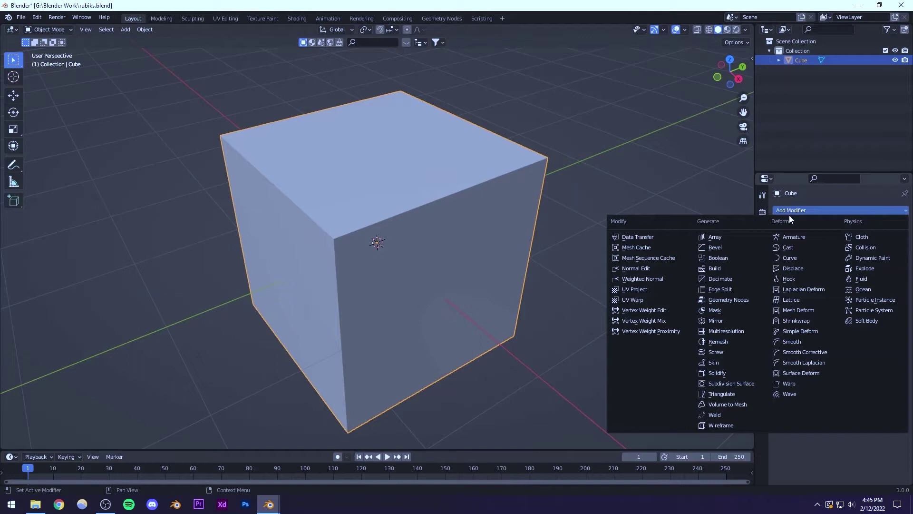
left_click(793, 211)
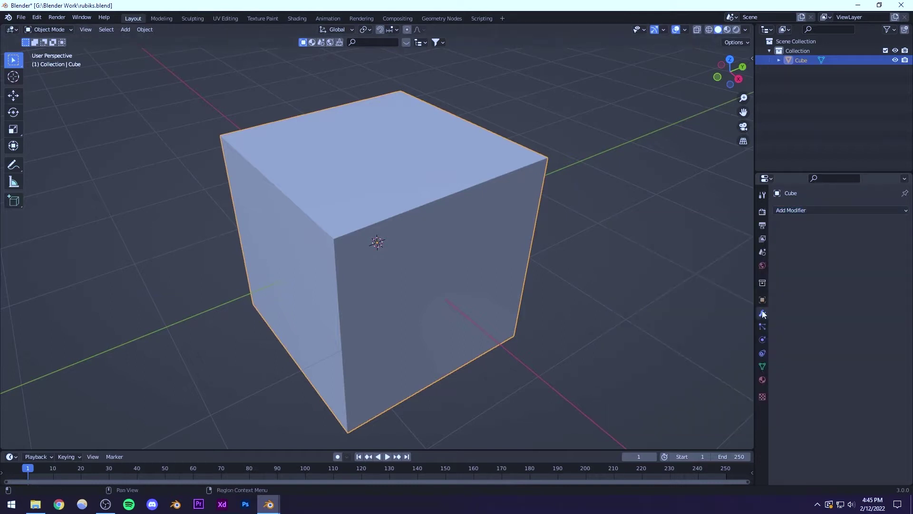
left_click(790, 211)
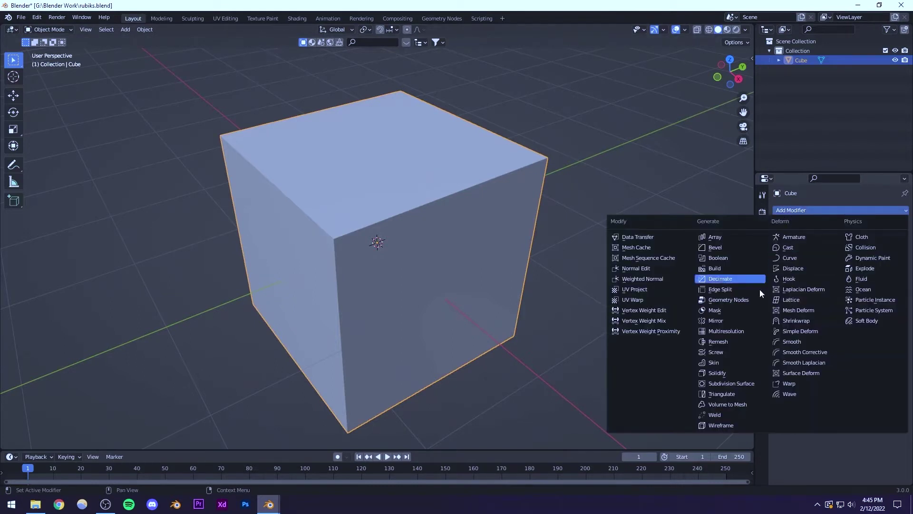
left_click(715, 247)
scroll(347, 288, "down", 5)
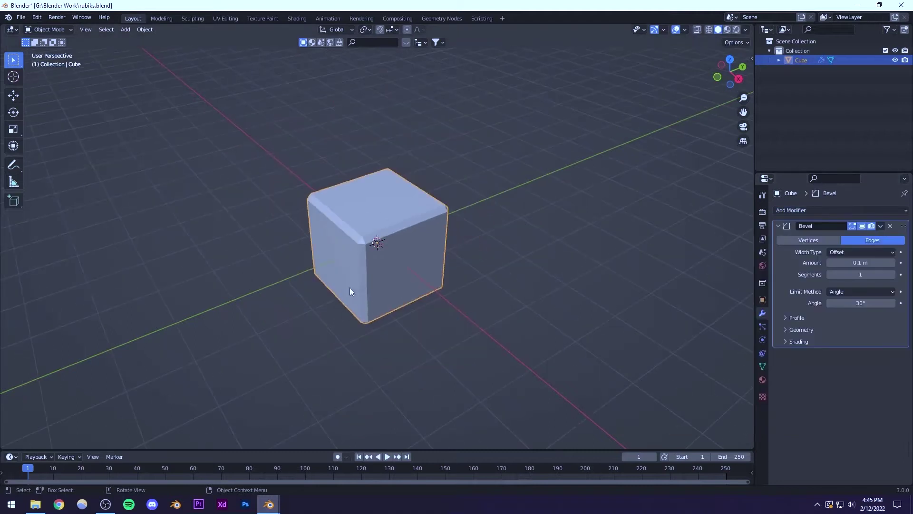
scroll(355, 277, "up", 3)
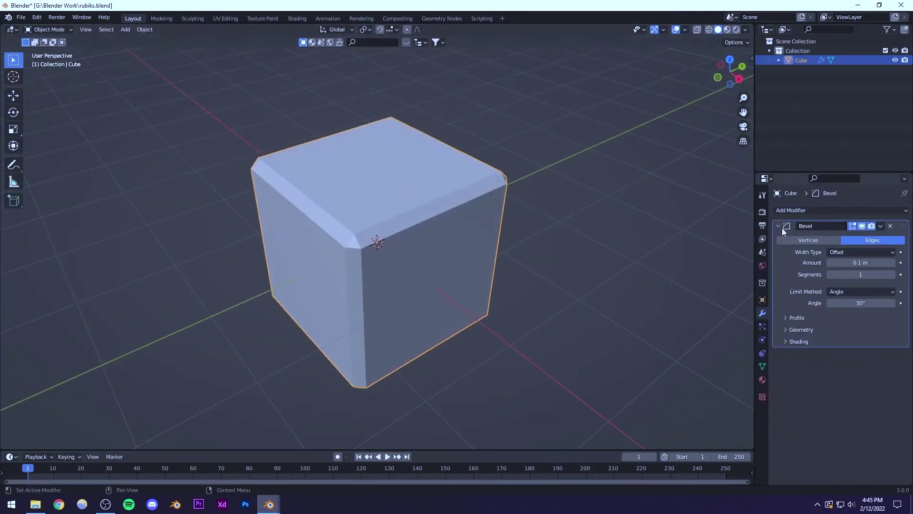
left_click(890, 228)
Step: Enter Edit Mode on the cube, switch to edge selection and select all of its edges
left_click(50, 29)
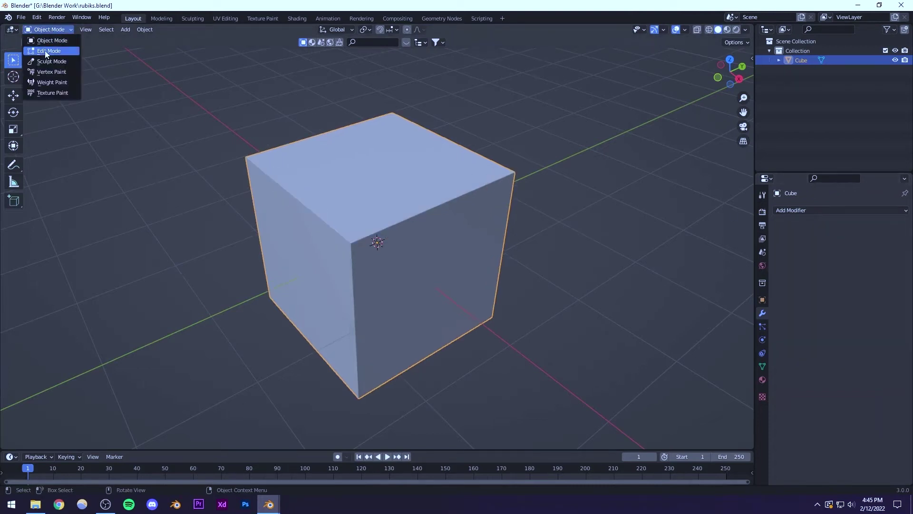
left_click(47, 50)
middle_click_drag(412, 259, 339, 229)
left_click(338, 228)
left_click(91, 30)
left_click(385, 220)
key("a")
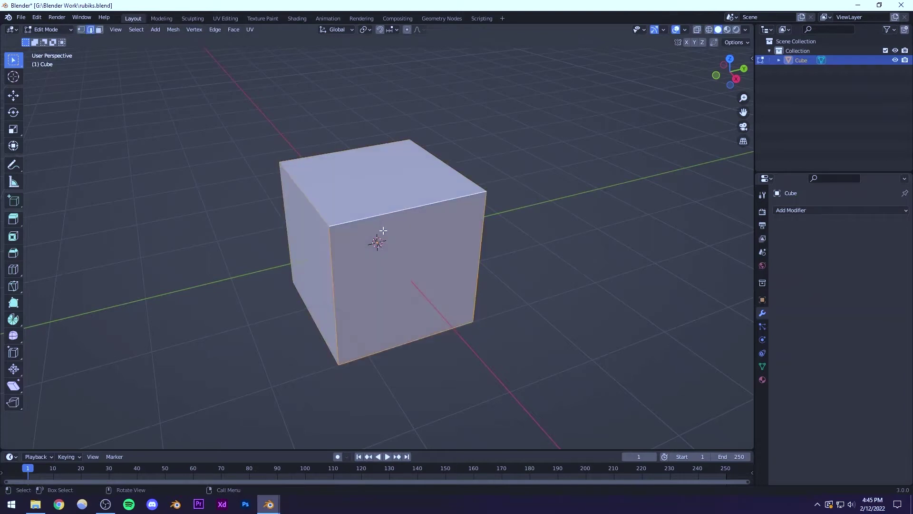
Step: Try beveling all the cube's edges with multiple segments, and undo the bevel
key("ctrl+b")
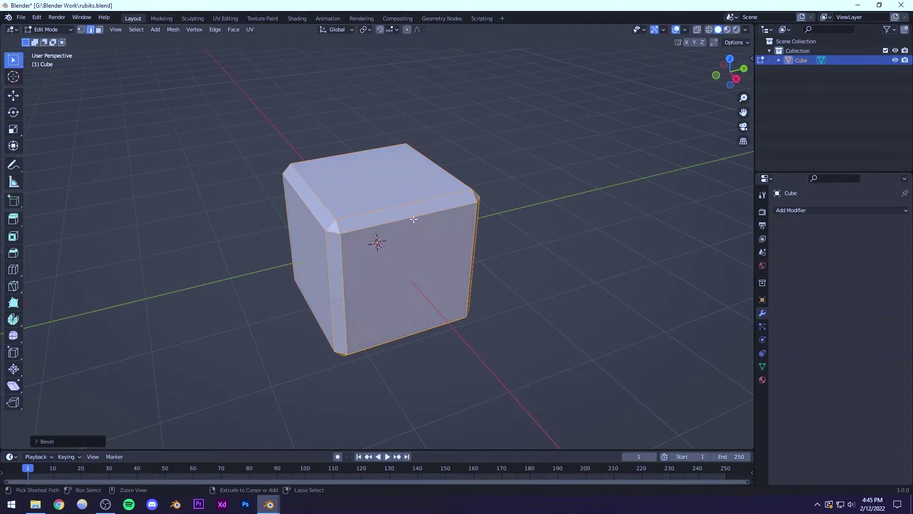
key("Escape")
key("ctrl+b")
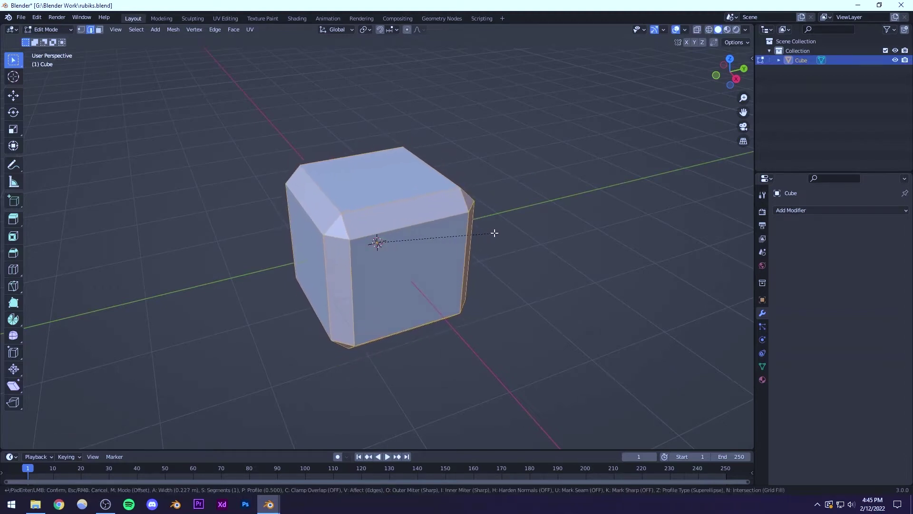
scroll(495, 234, "up", 8)
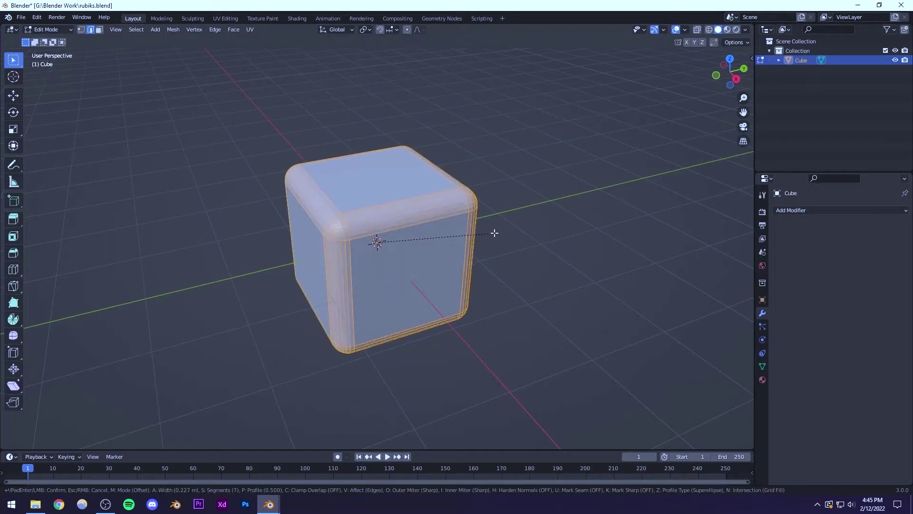
scroll(490, 232, "down", 3)
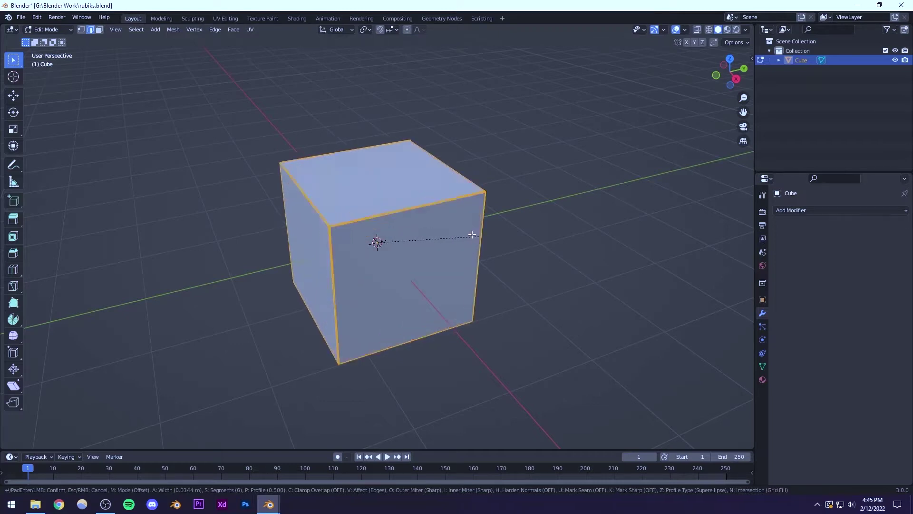
key("Escape")
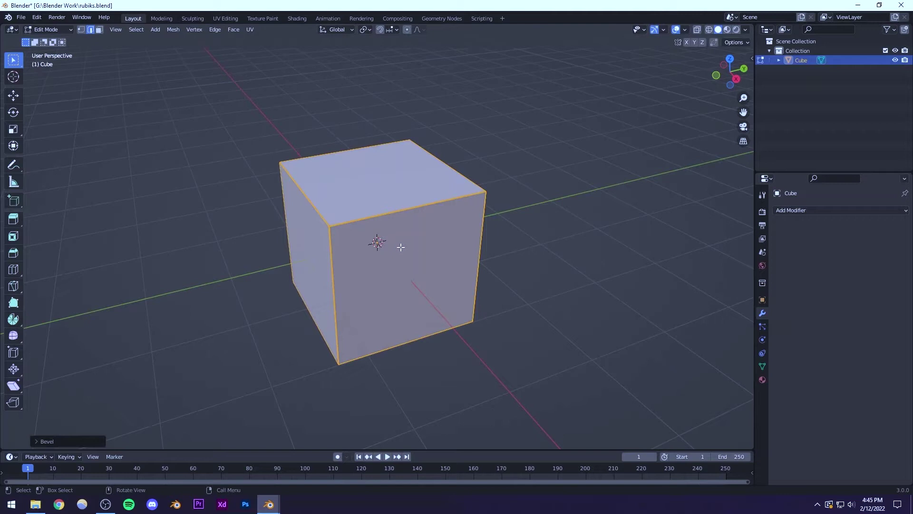
key("ctrl+z")
key("ctrl+z")
Step: Return to Object Mode and save the file with nothing selected
left_click(59, 29)
left_click(47, 35)
key("alt+a")
key("ctrl+s")
Step: Select the cube and add a Bevel modifier to it
middle_click_drag(291, 230, 327, 223)
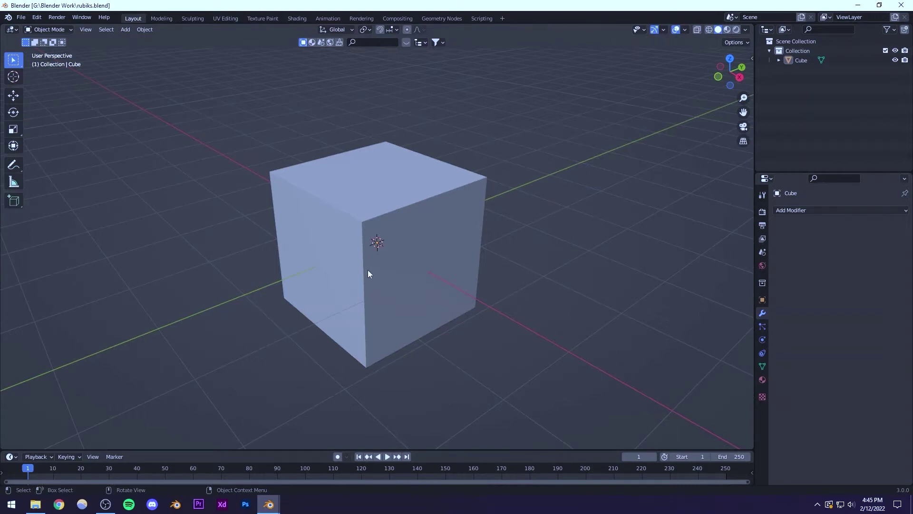
left_click(374, 252)
middle_click_drag(380, 266, 361, 265)
left_click(801, 209)
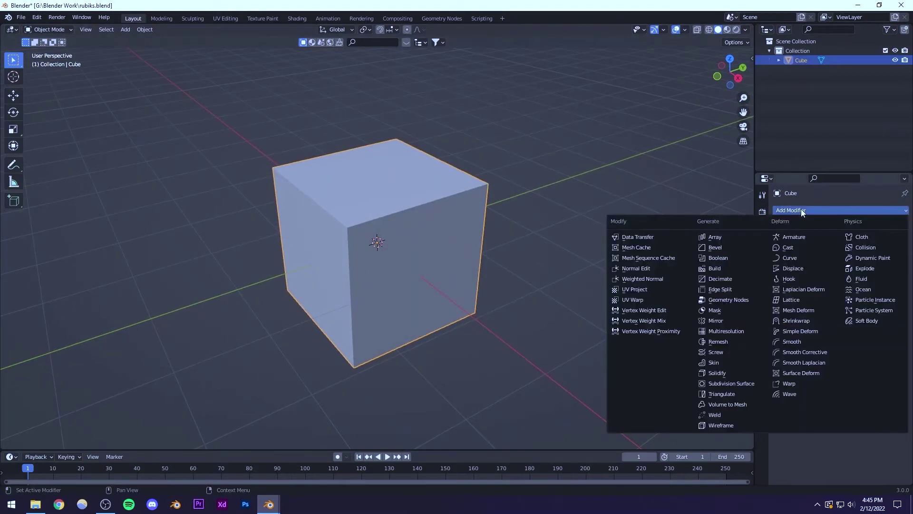
left_click(714, 248)
scroll(379, 243, "up", 3)
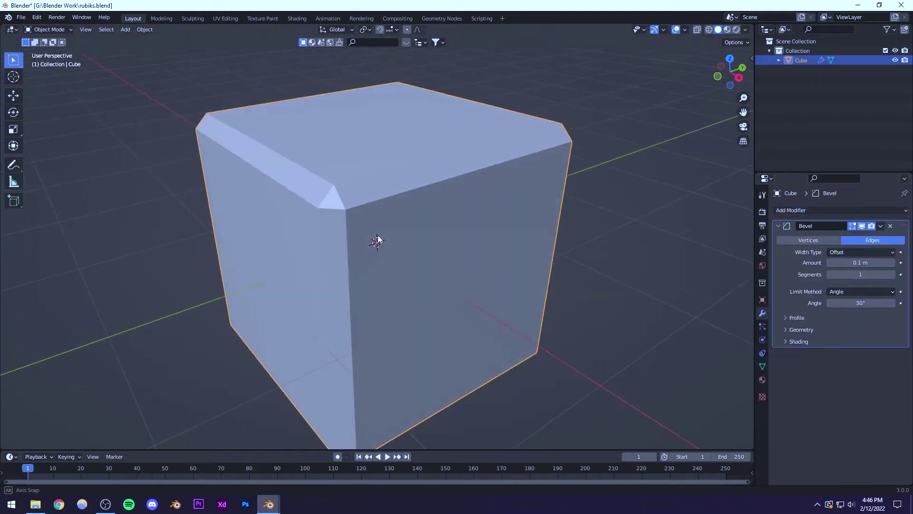
Step: Set the Bevel modifier's amount to 0.06 m and its segments to 10
left_click_drag(856, 263, 880, 275)
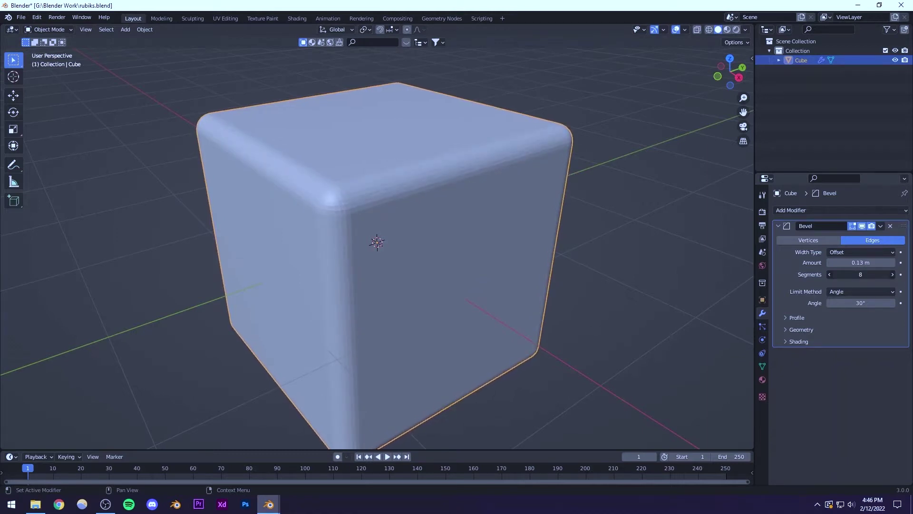
left_click_drag(861, 262, 854, 263)
scroll(416, 273, "down", 4)
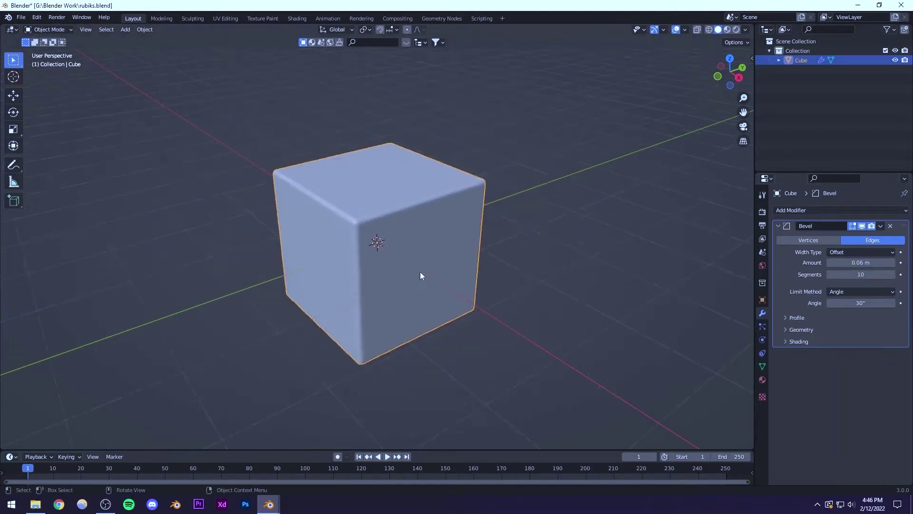
Step: Deselect the beveled cube and save the file
middle_click_drag(457, 261, 482, 208)
scroll(418, 249, "down", 6)
scroll(392, 264, "up", 5)
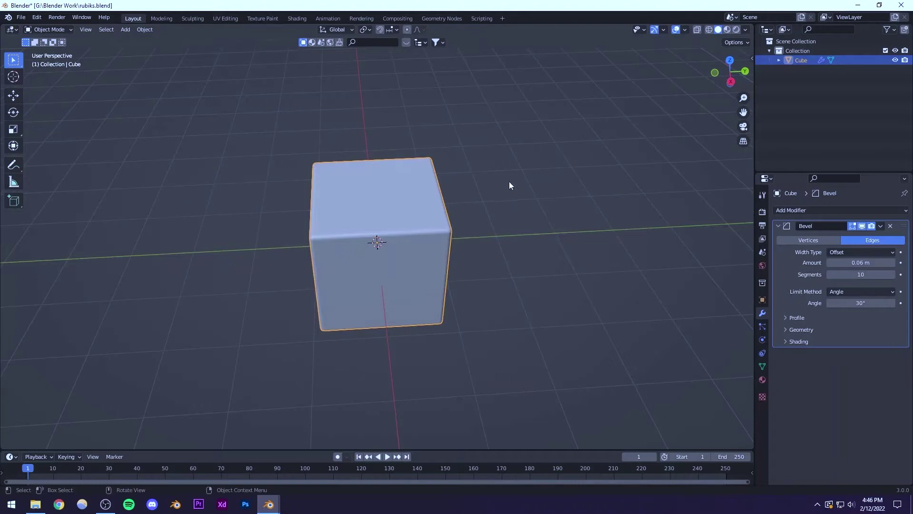
left_click(510, 181)
key("ctrl+s")
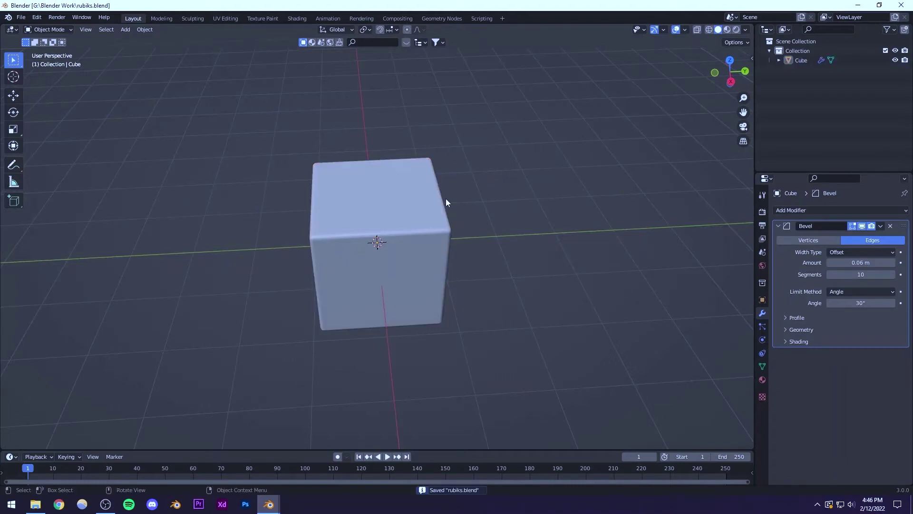
Step: Try moving the cube -3 m along the global Y axis, and reset its location to the origin
scroll(423, 208, "down", 5)
middle_click_drag(410, 207, 379, 261)
scroll(378, 261, "up", 5)
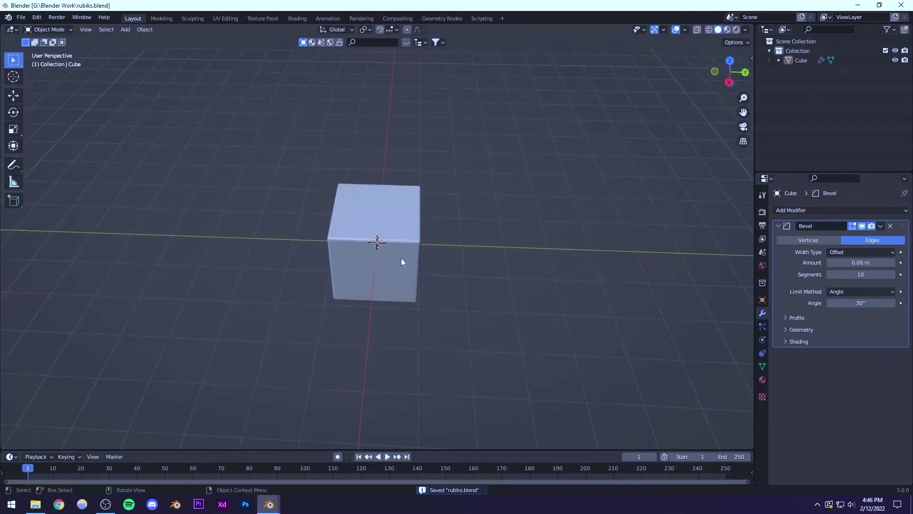
left_click(401, 257)
middle_click_drag(450, 210, 473, 198)
key("g")
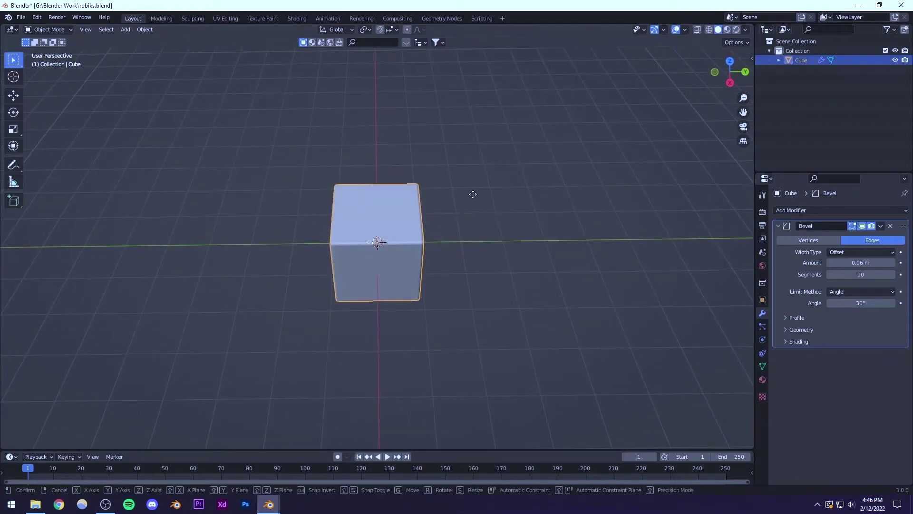
key("y")
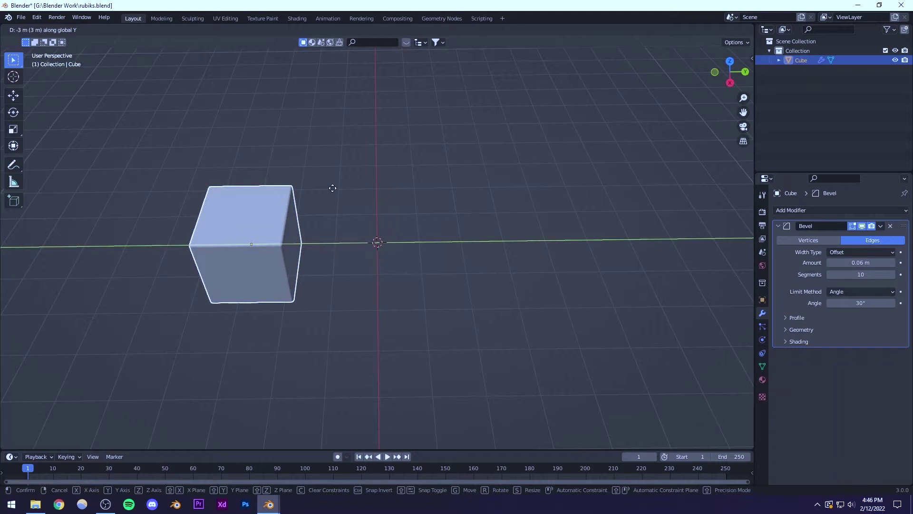
left_click(368, 187)
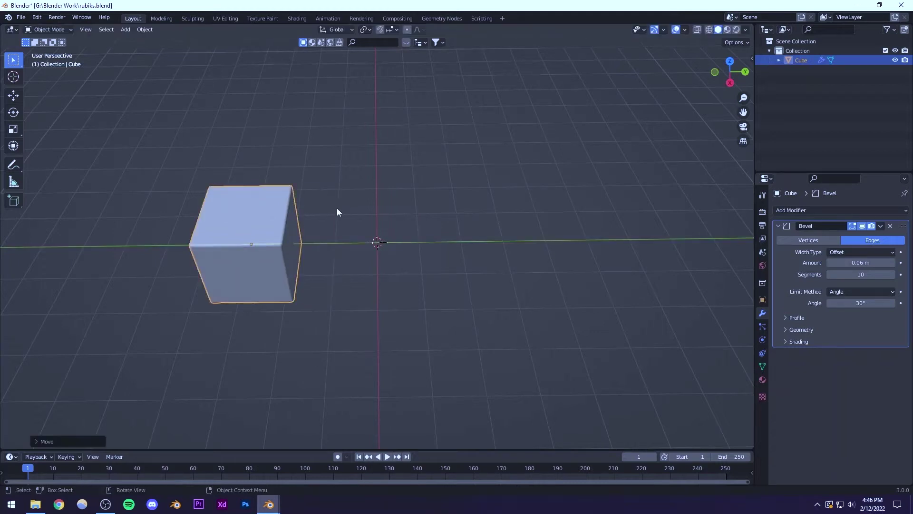
scroll(310, 226, "down", 3)
middle_click_drag(307, 227, 309, 200)
key("alt+g")
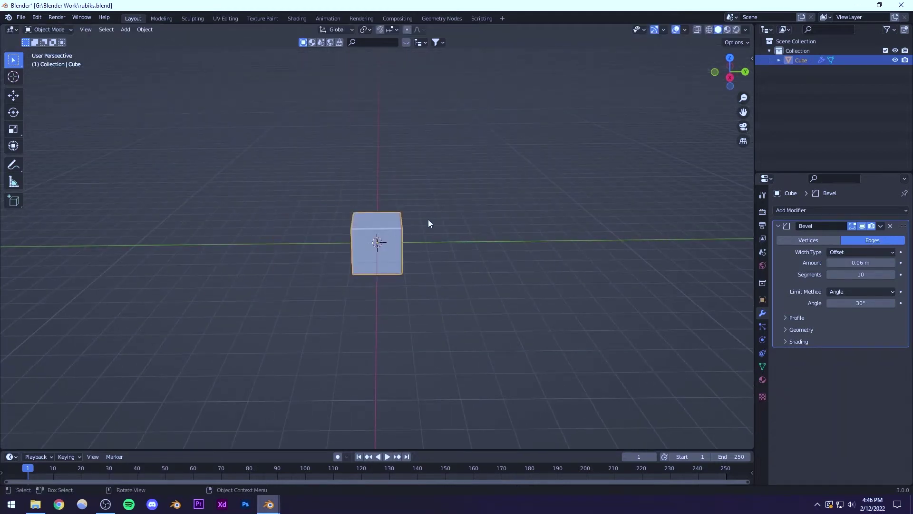
Step: Move the cube in the negative global Y direction until its side face meets the world origin
key("g")
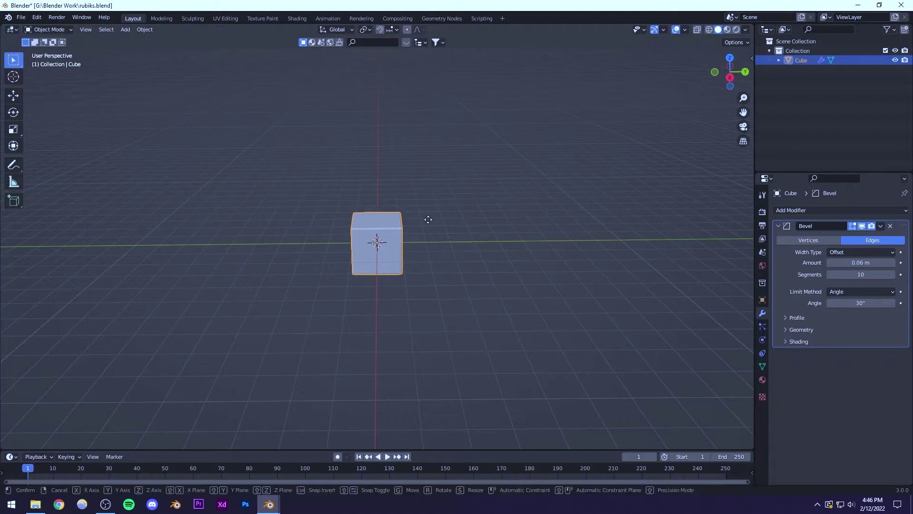
key("y")
left_click(400, 219)
left_click(404, 190)
Step: Duplicate the cube and place the copy 2 m along the global Y axis, flush beside the original
middle_click_drag(369, 252, 398, 265)
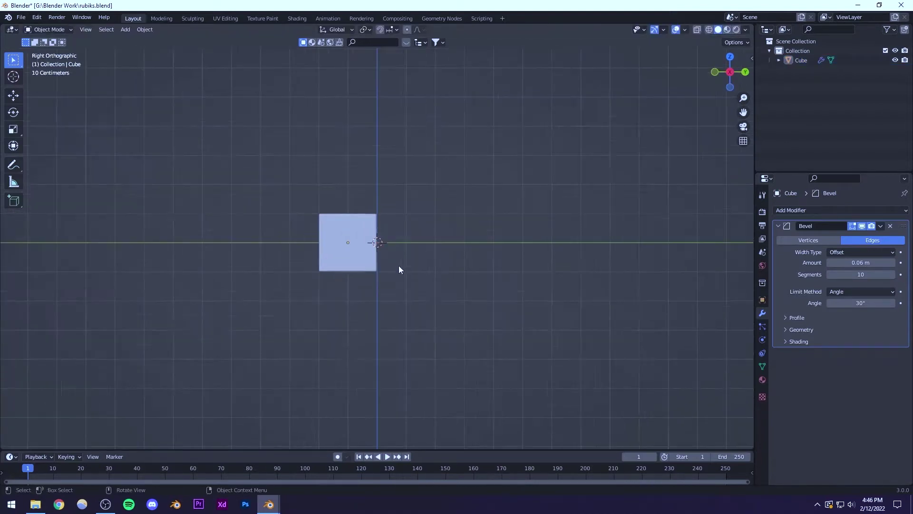
scroll(399, 265, "up", 3)
left_click(331, 246)
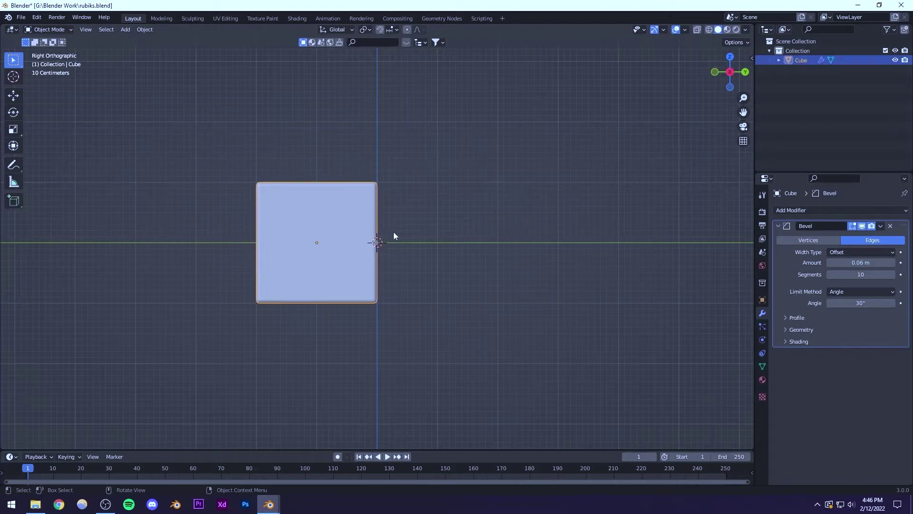
key("shift+d")
key("y")
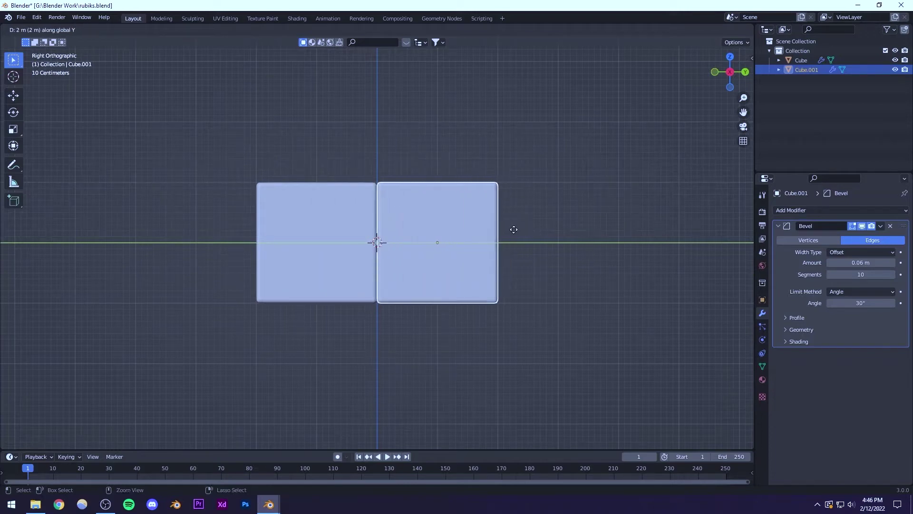
left_click(512, 228)
left_click(534, 197)
Step: Examine the seam between the two adjacent cubes up close for gaps or overlap
scroll(426, 202, "up", 3)
scroll(426, 203, "up", 5)
middle_click_drag(371, 150, 348, 383, "shift")
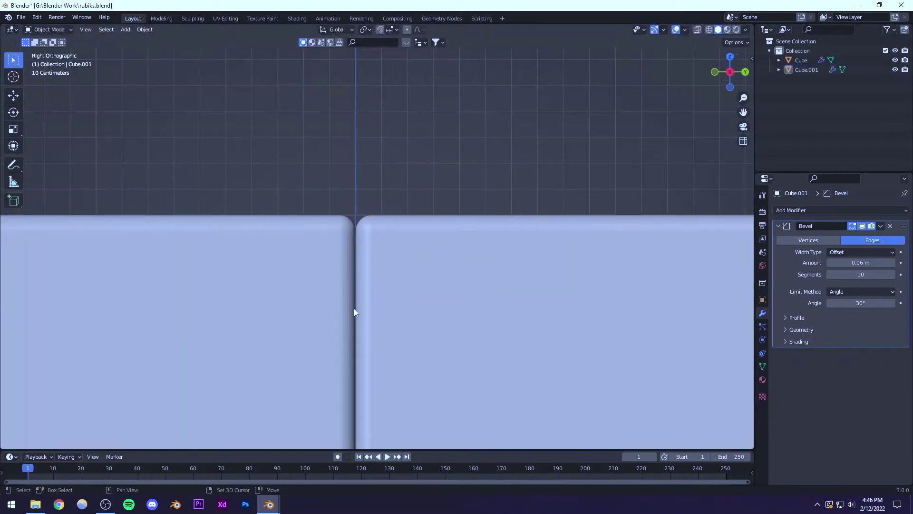
scroll(354, 247, "up", 10)
scroll(305, 242, "down", 12)
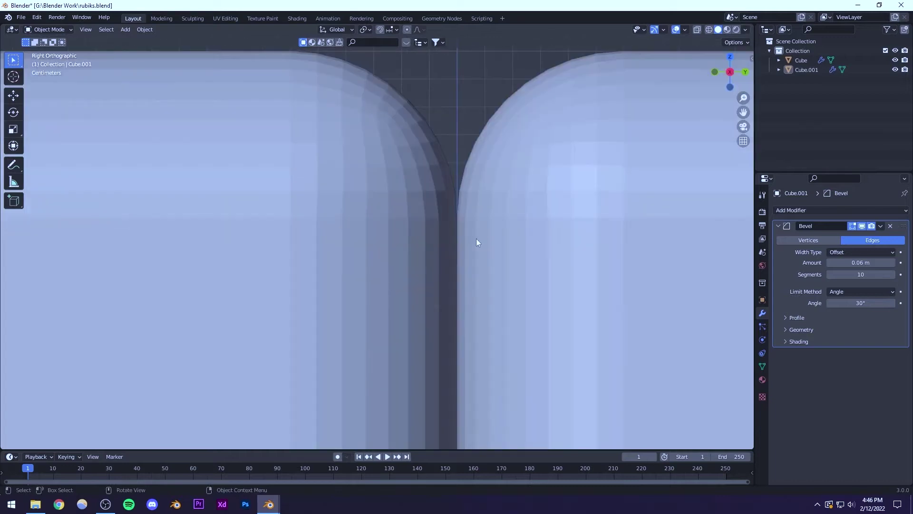
scroll(409, 275, "down", 6)
middle_click_drag(361, 316, 292, 259)
Step: Duplicate the second cube and place the copy 2 m along the global Y axis, completing a row of three
left_click(423, 265)
scroll(412, 273, "up", 1)
scroll(335, 262, "up", 3)
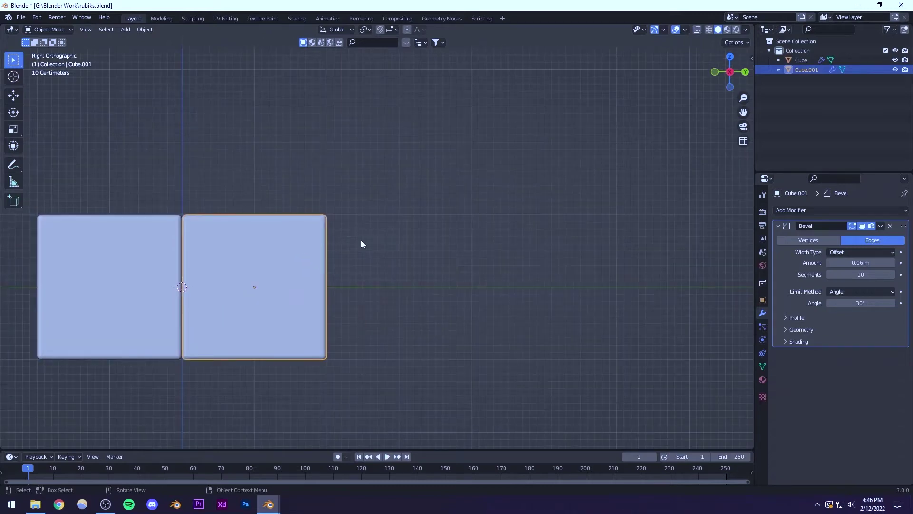
key("shift+d")
key("y")
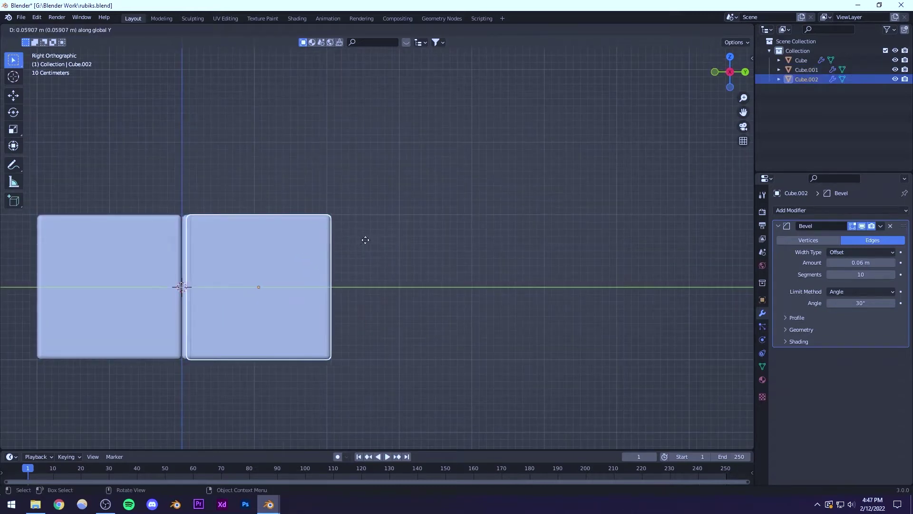
left_click(506, 232, "ctrl")
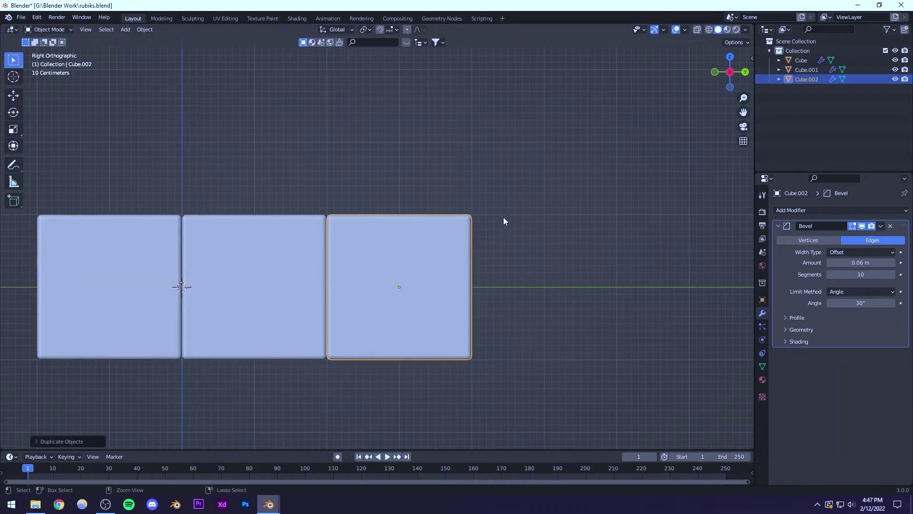
left_click(507, 231)
Step: Duplicate the row of three cubes and place the copy -2 m along the global X axis, flush beside it
middle_click_drag(275, 276, 296, 331)
left_click_drag(227, 134, 374, 413)
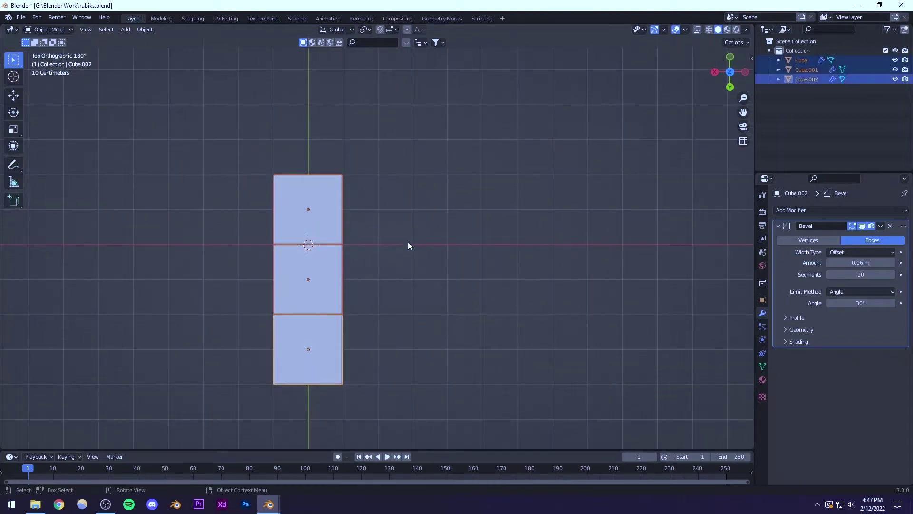
key("shift+d")
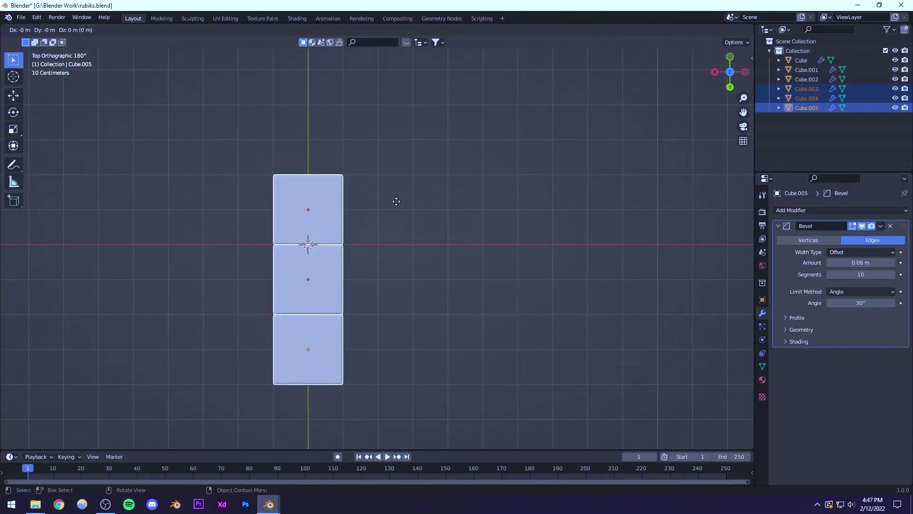
key("x")
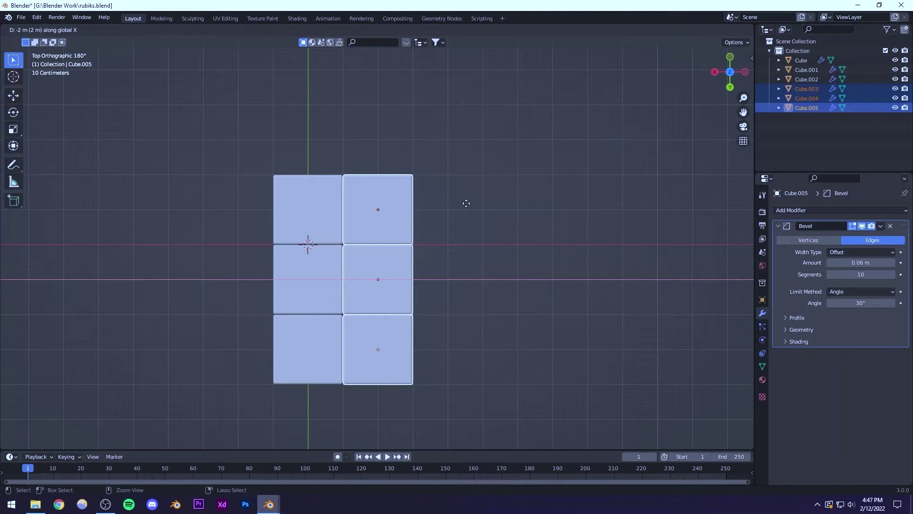
left_click(466, 203)
scroll(412, 247, "up", 5)
scroll(313, 247, "down", 3)
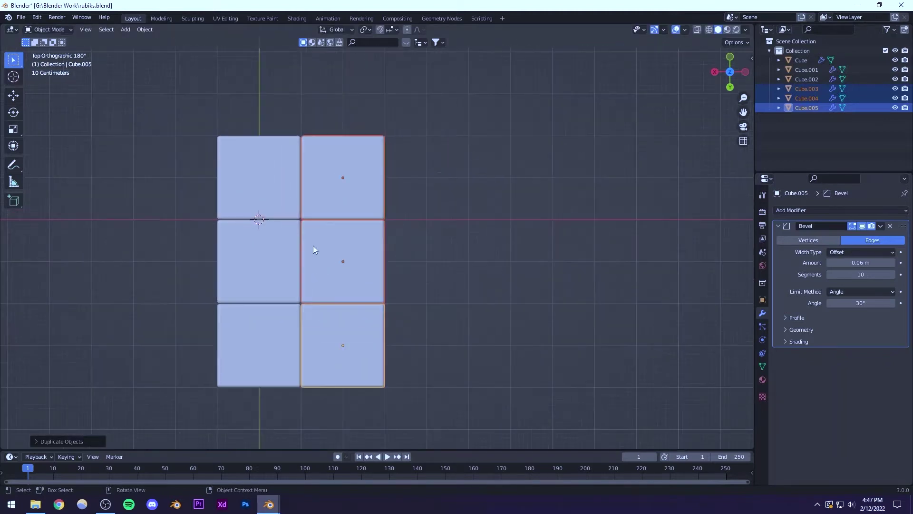
Step: Duplicate the second row and place the copy -2 m along the global X axis to complete a 3×3 layer
middle_click_drag(313, 245, 269, 247, "shift")
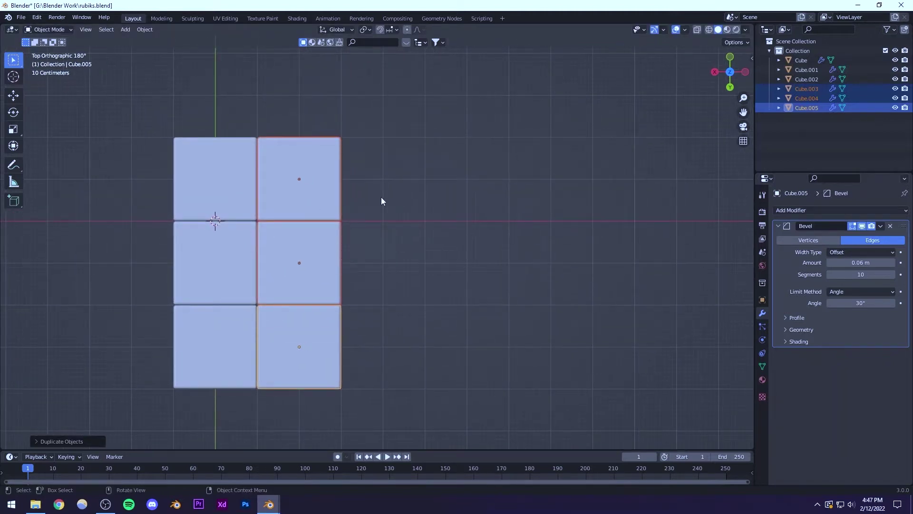
key("g")
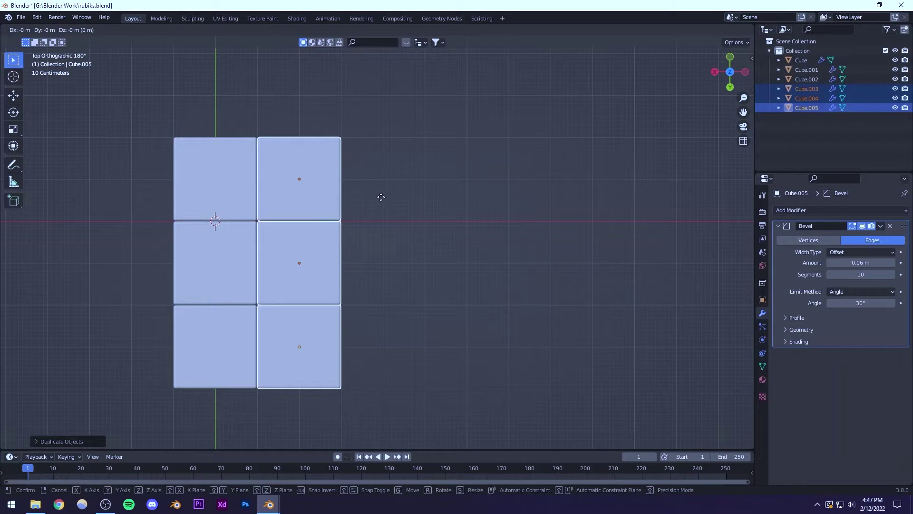
key("Escape")
key("shift+d")
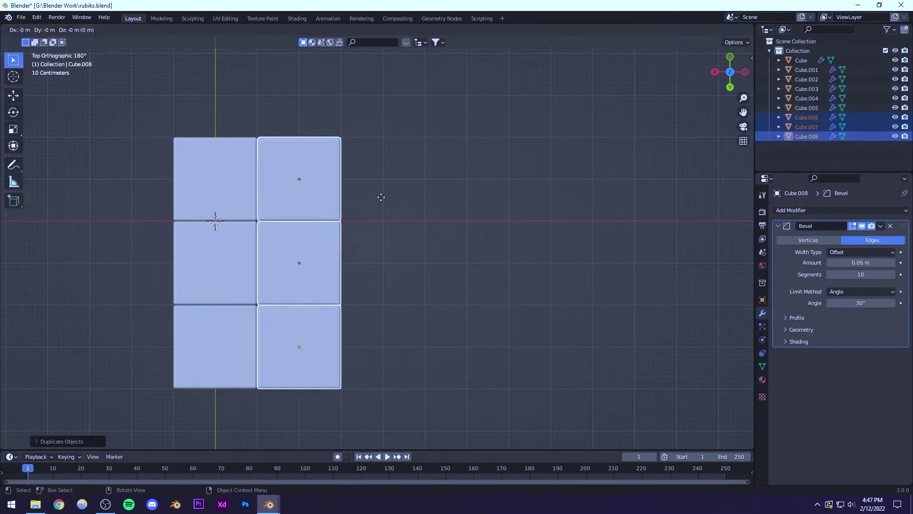
key("x")
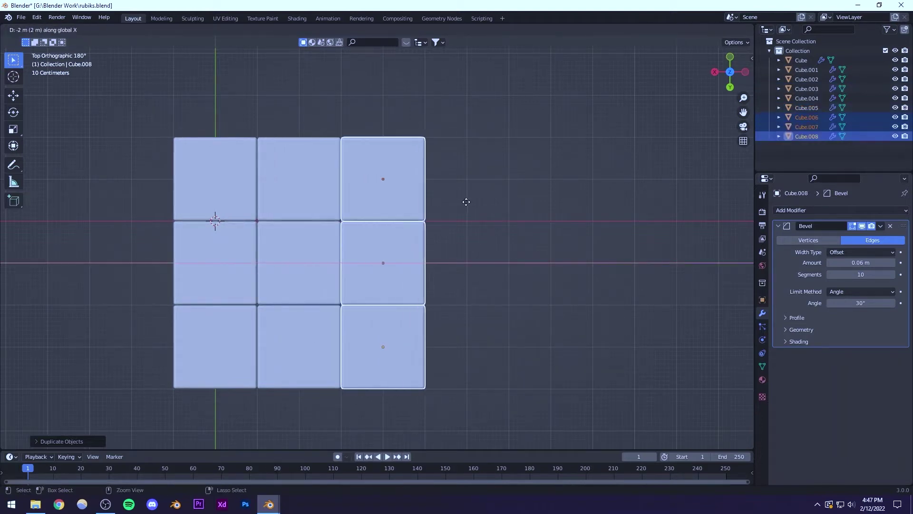
left_click(465, 203, "ctrl")
left_click(466, 178)
Step: Duplicate all nine cubes of the layer and place the copy along global Z, flush on top of the original
scroll(428, 209, "down", 3)
middle_click_drag(380, 241, 265, 206)
left_click_drag(252, 199, 517, 363)
key("ctrl+KP_1")
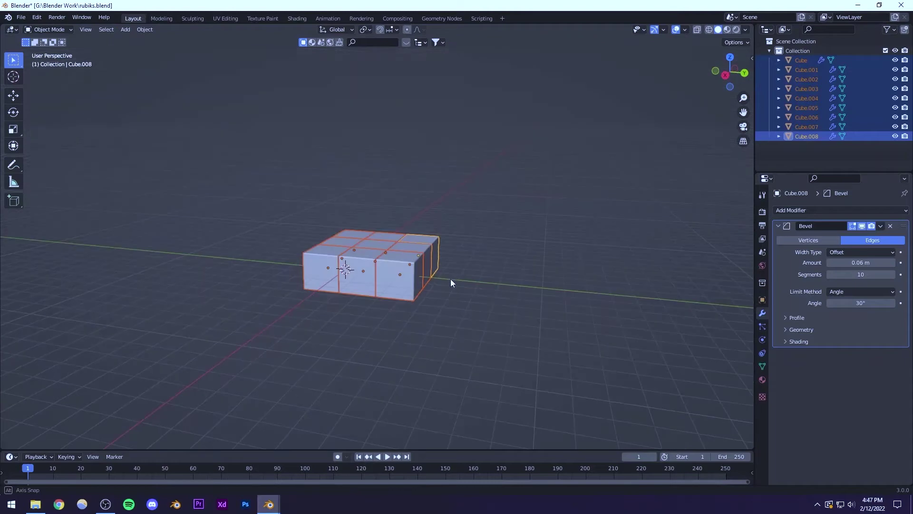
middle_click_drag(429, 279, 405, 276, "alt")
scroll(405, 275, "up", 6)
middle_click_drag(408, 243, 343, 310, "shift")
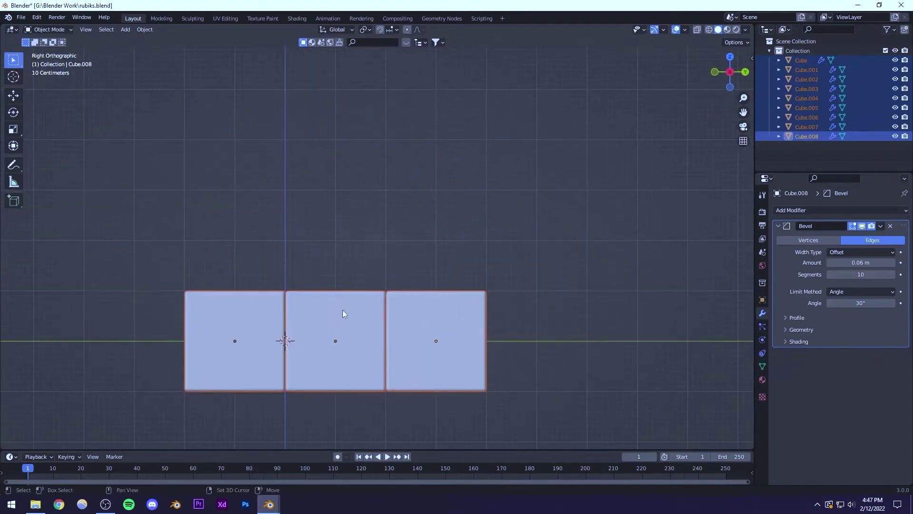
key("shift+d")
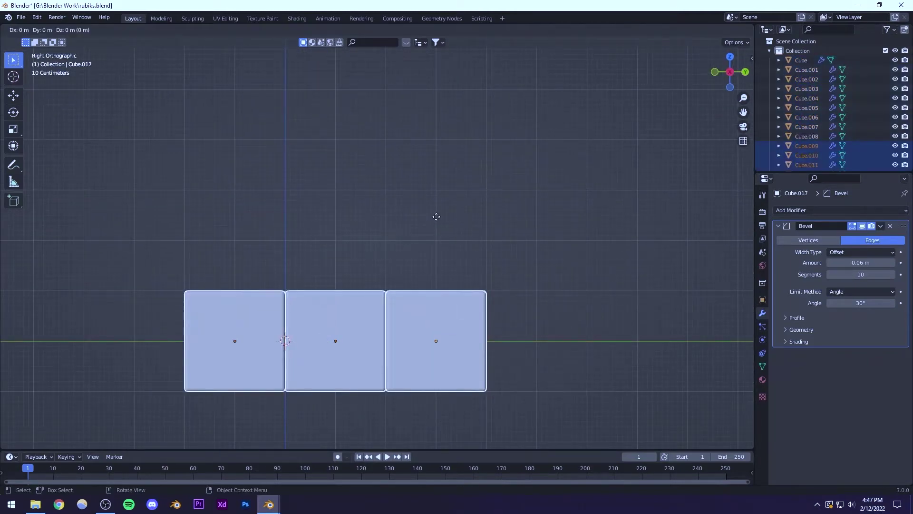
key("z")
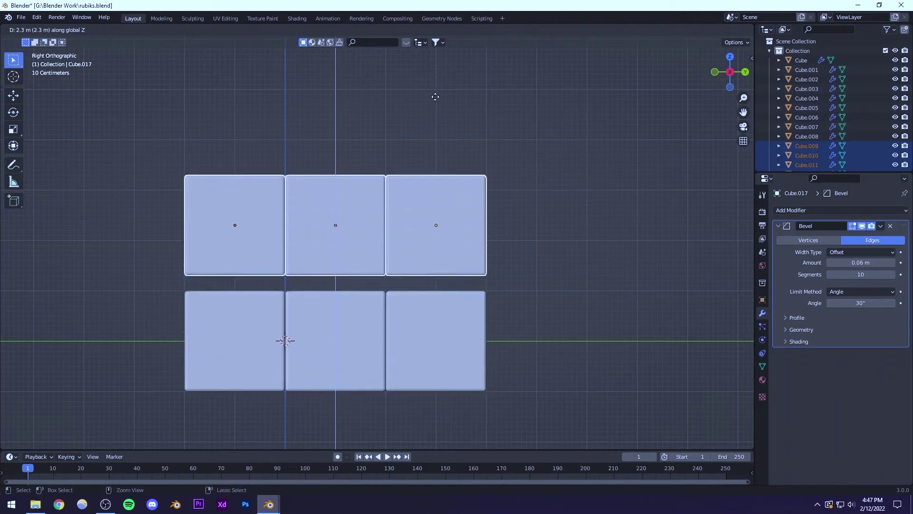
left_click(432, 116)
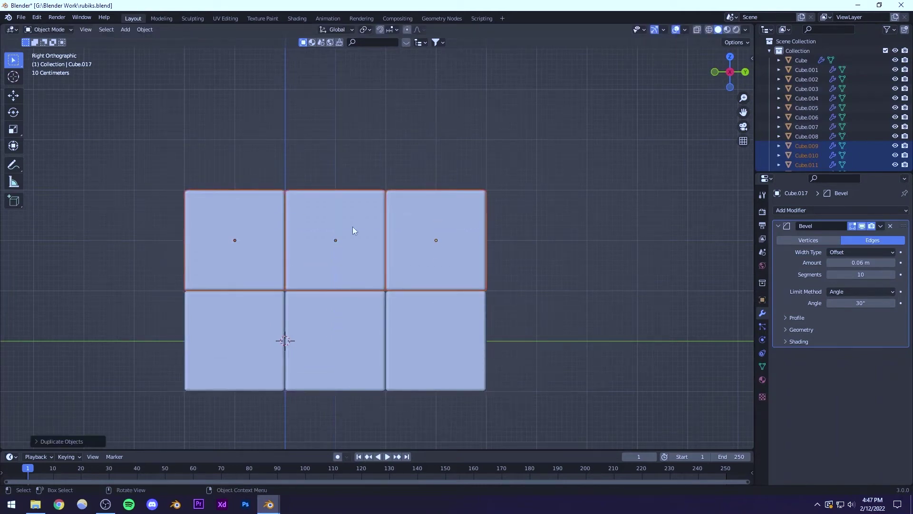
scroll(344, 283, "up", 1)
scroll(309, 318, "up", 5)
scroll(309, 317, "down", 6)
Step: Duplicate the second layer upward along global Z to form the flush third layer, and save the file
middle_click_drag(369, 143, 374, 261, "shift")
key("shift+d")
key("z")
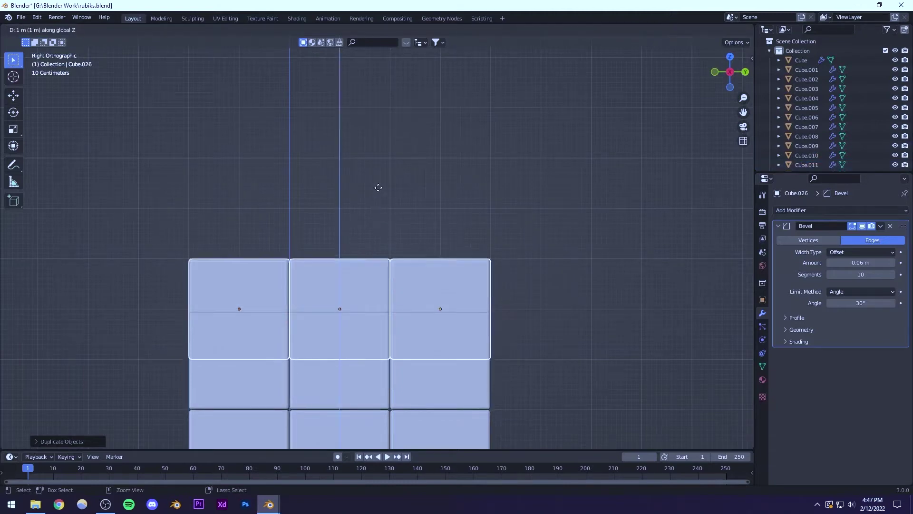
left_click(375, 153)
middle_click_drag(375, 153, 255, 293)
scroll(274, 298, "down", 9)
key("ctrl+s")
Step: Examine the assembled 3×3×3 cube from several sides and distances, saving the file along the way
scroll(339, 303, "up", 8)
middle_click_drag(351, 292, 373, 286)
scroll(376, 289, "down", 3)
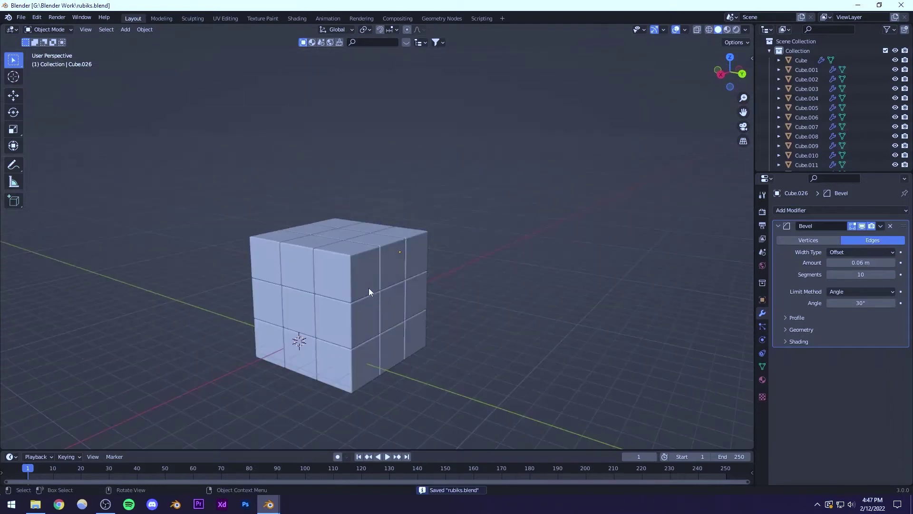
scroll(369, 291, "down", 4)
scroll(354, 305, "up", 7)
scroll(343, 308, "down", 2)
middle_click_drag(332, 307, 292, 310)
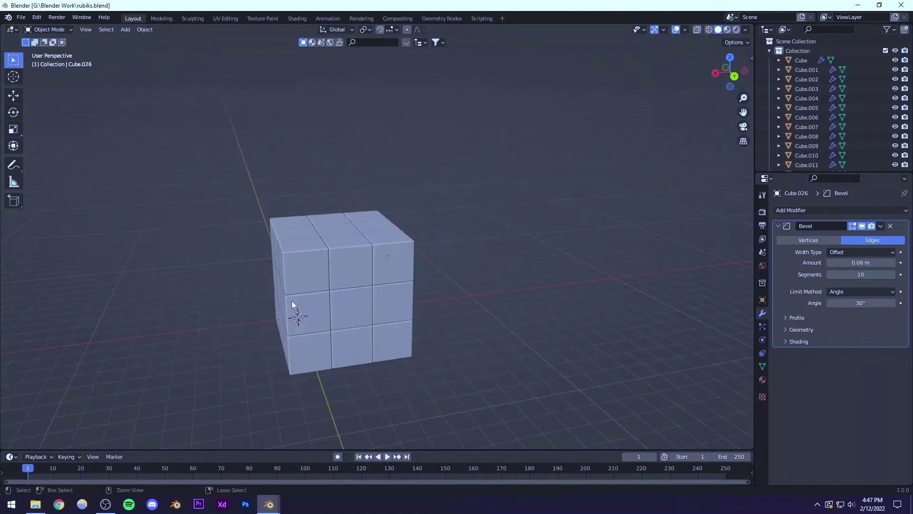
key("ctrl+s")
scroll(375, 300, "up", 6)
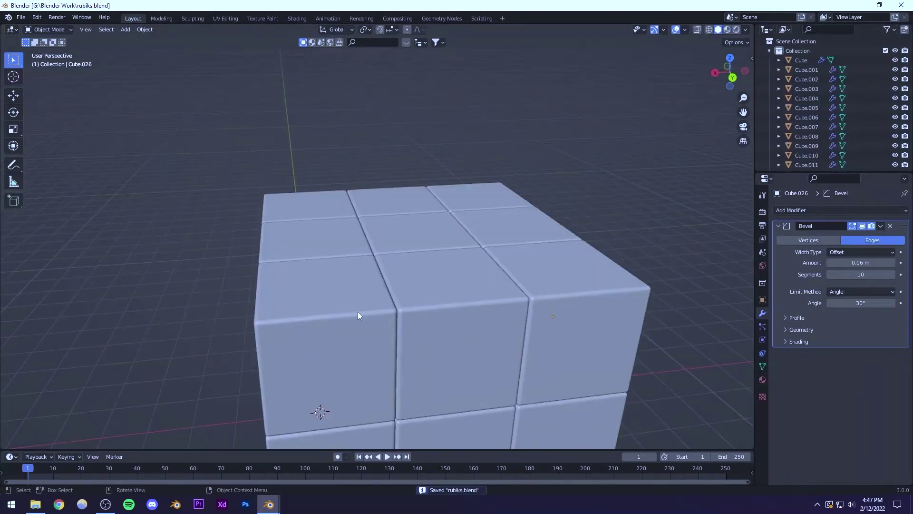
scroll(357, 312, "down", 6)
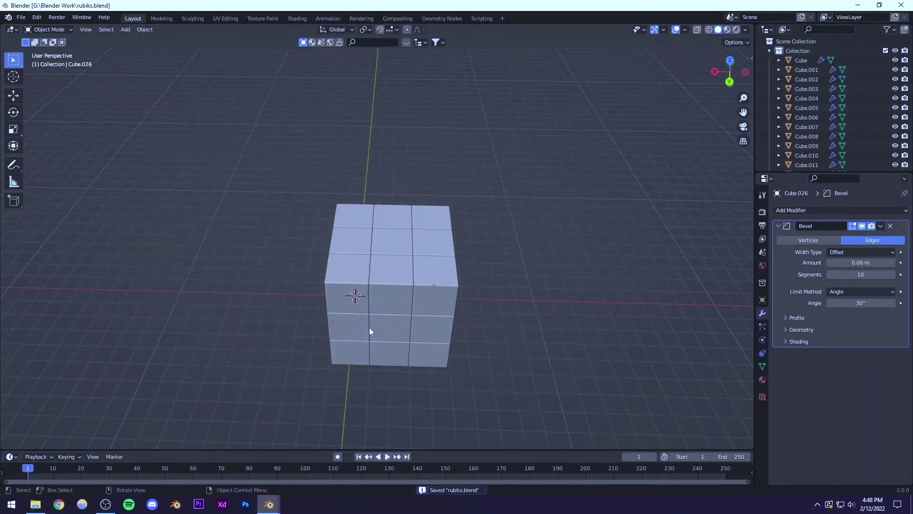
middle_click_drag(350, 296, 339, 335)
scroll(366, 298, "up", 6)
scroll(338, 335, "down", 4)
key("ctrl+s")
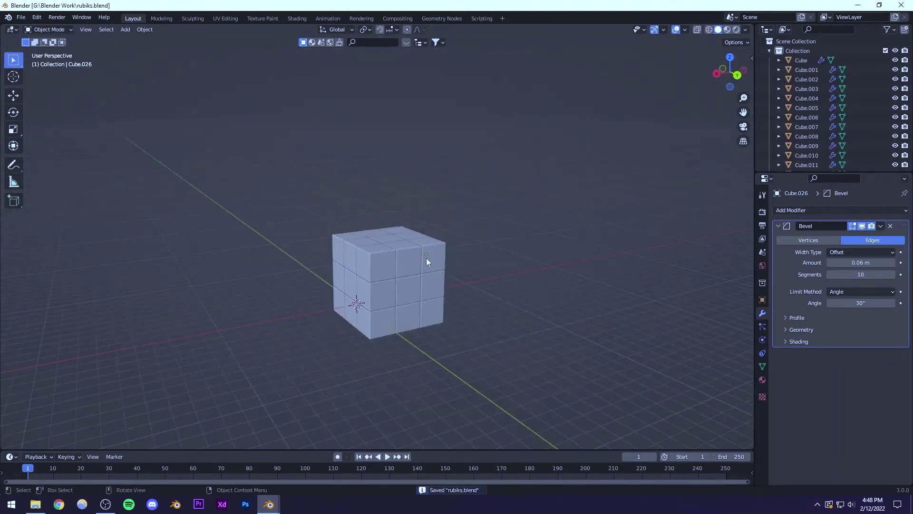
scroll(418, 263, "up", 7)
middle_click_drag(353, 298, 326, 295)
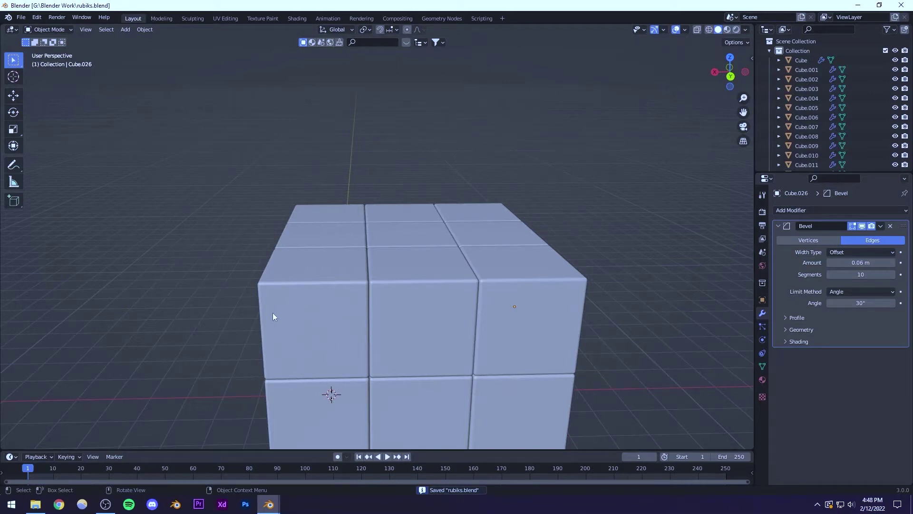
Step: Add a plane mesh at the world origin
left_click(125, 30)
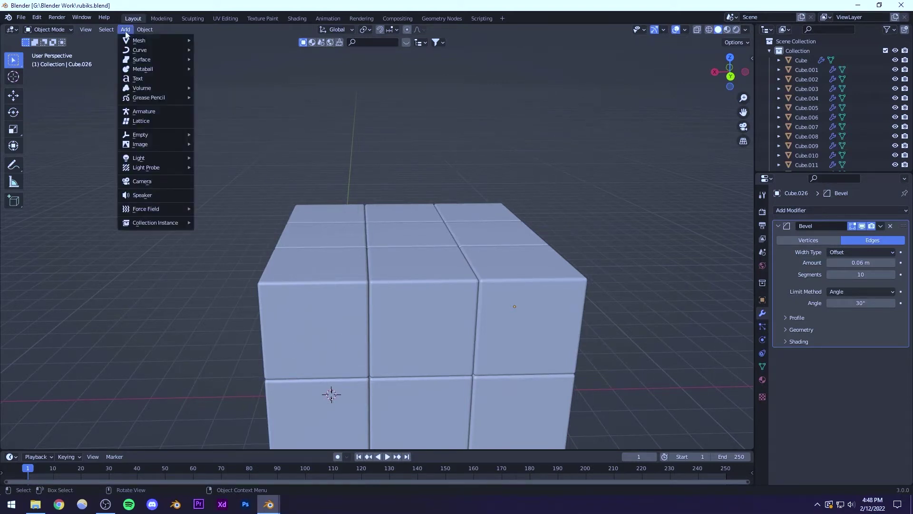
mouse_move(137, 44)
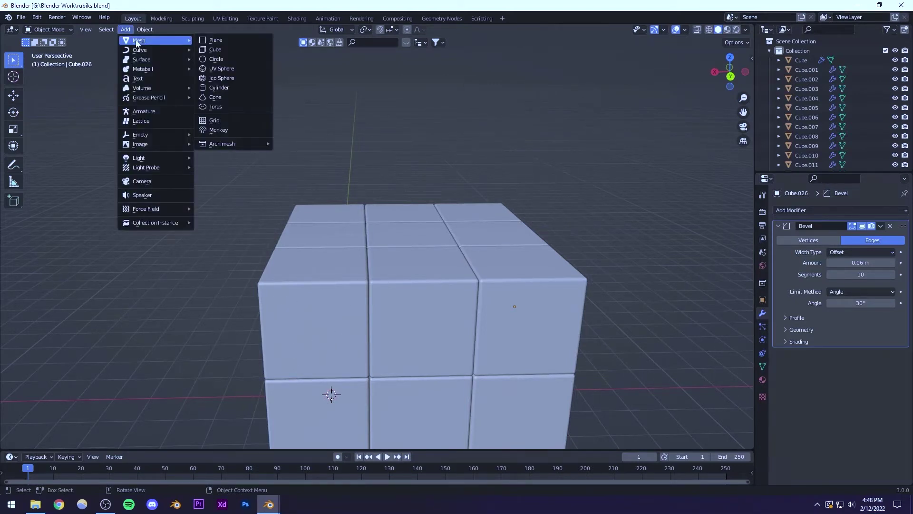
left_click(222, 40)
scroll(333, 266, "down", 5)
middle_click_drag(360, 277, 422, 321)
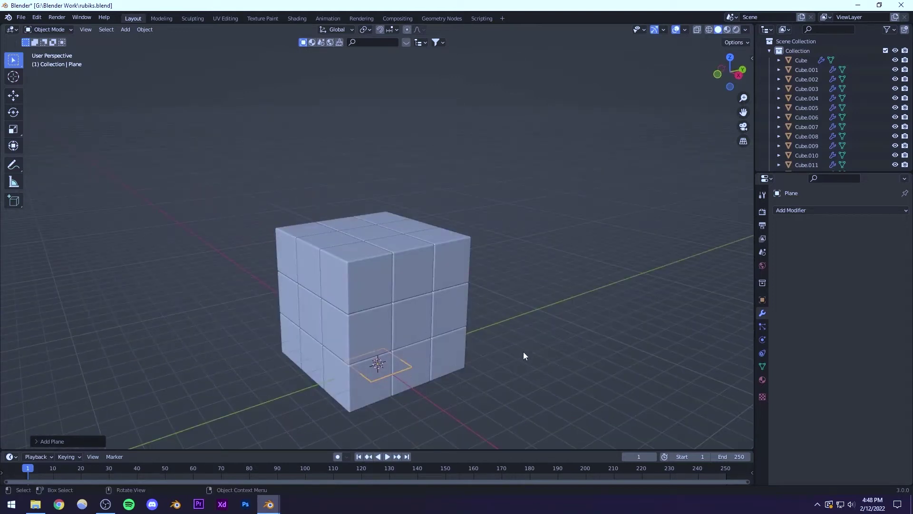
Step: Try rotating the plane 90° around the global Y axis, and undo the rotation
type("ry90")
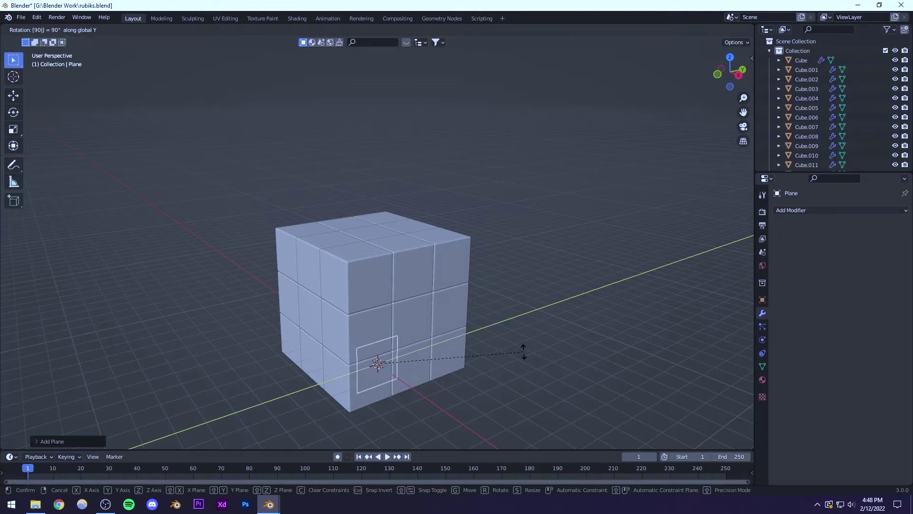
key("Return")
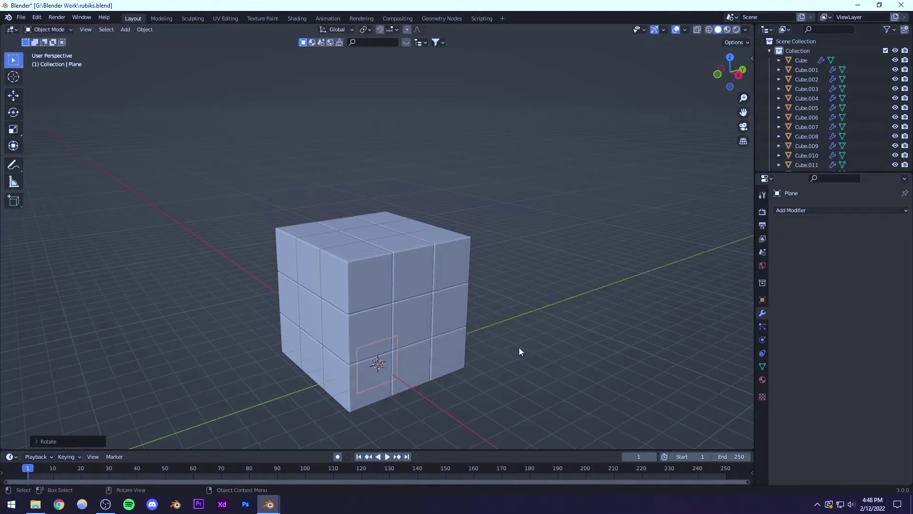
key("ctrl+z")
Step: Rotate the plane 90° around the global Y axis so it stands vertically, and save the file
scroll(432, 348, "down", 2)
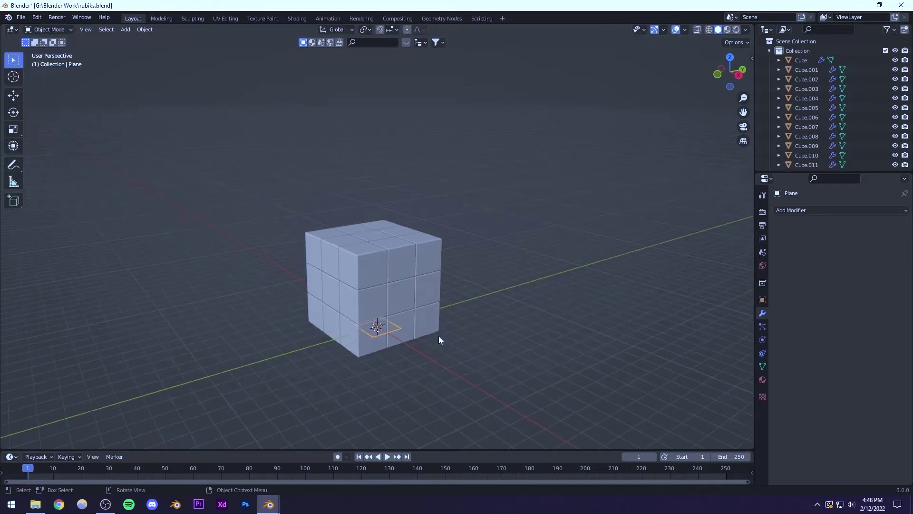
key("r")
key("y")
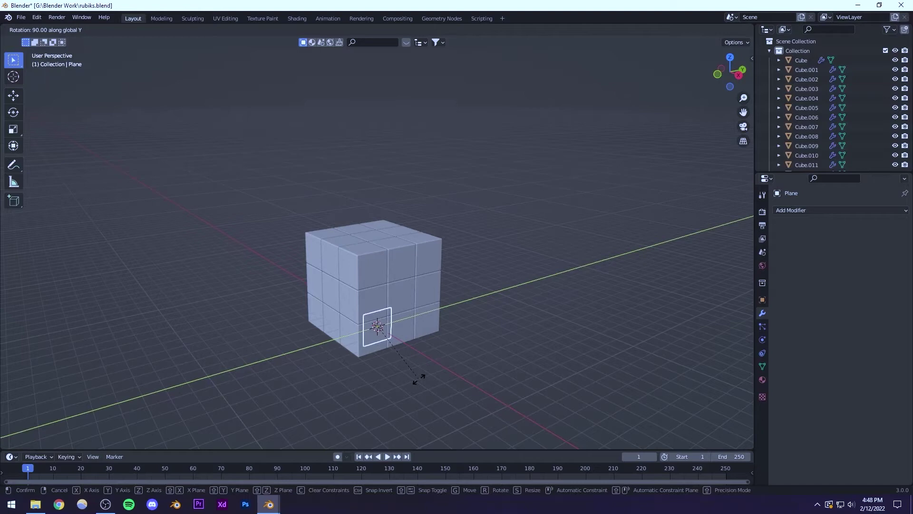
left_click(419, 379)
middle_click_drag(419, 378, 363, 356)
key("ctrl+s")
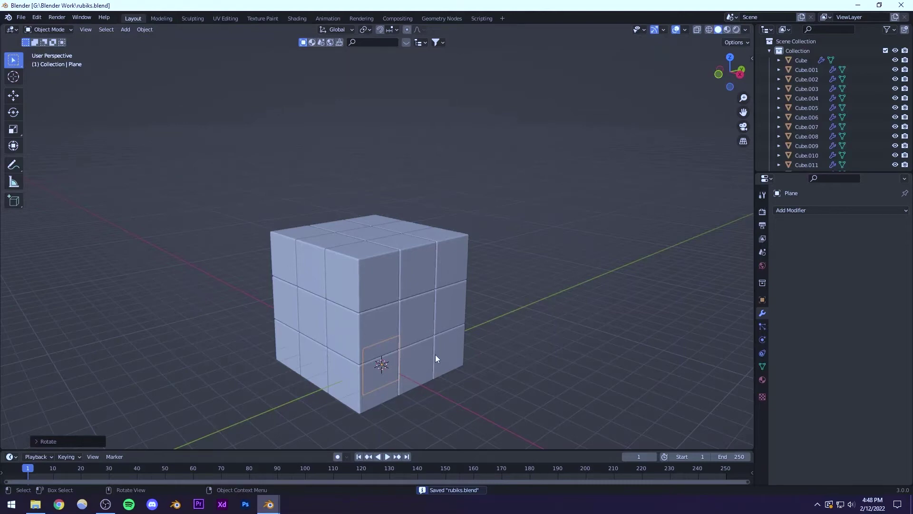
Step: Move the plane in the front view to just outside the +X face of the top-layer cube, aligned with its height
scroll(433, 355, "down", 4)
middle_click_drag(421, 332, 435, 319)
scroll(433, 314, "up", 6)
middle_click_drag(447, 384, 360, 379, "shift")
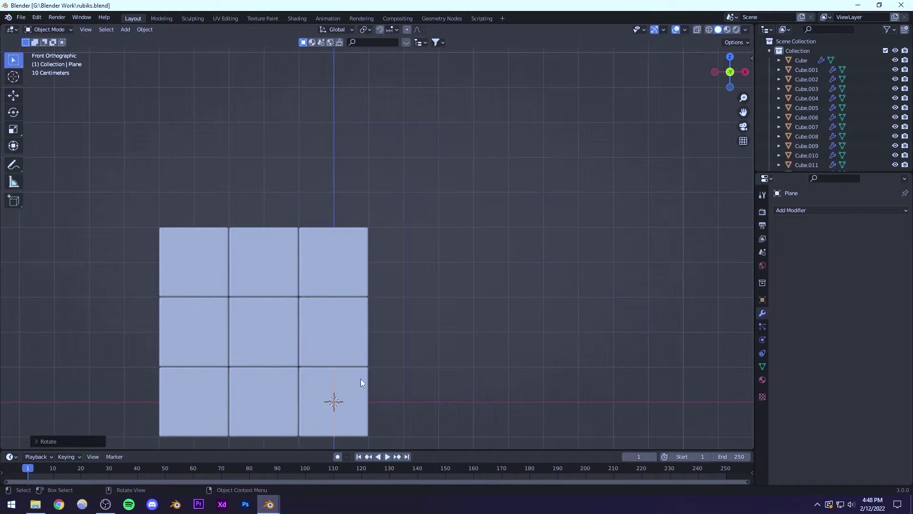
key("g")
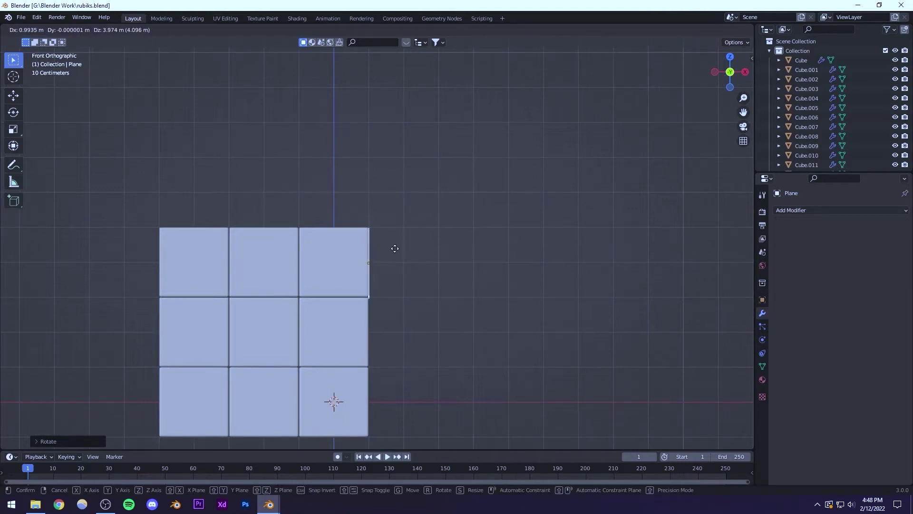
left_click(384, 261)
Step: Scale the plane down to about 0.86 so it is smaller than the corner cube's face
scroll(384, 261, "up", 7)
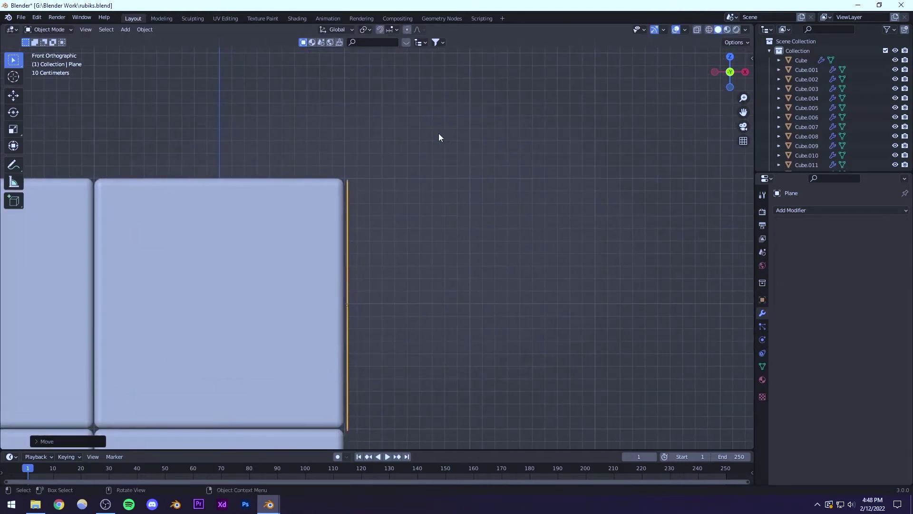
key("s")
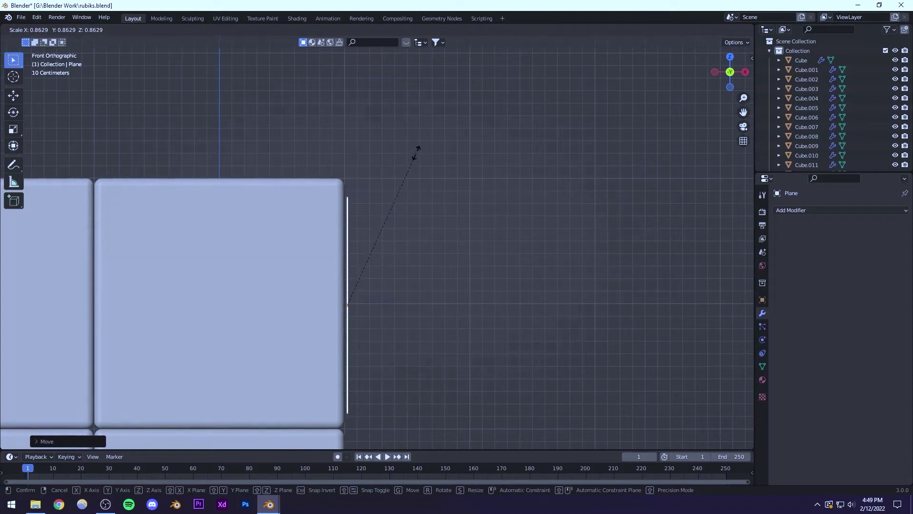
left_click(418, 151)
scroll(392, 234, "down", 2)
Step: In the right view, move the plane about -1 m along the global Y axis to centre it on the corner cube's face
key("KP_3")
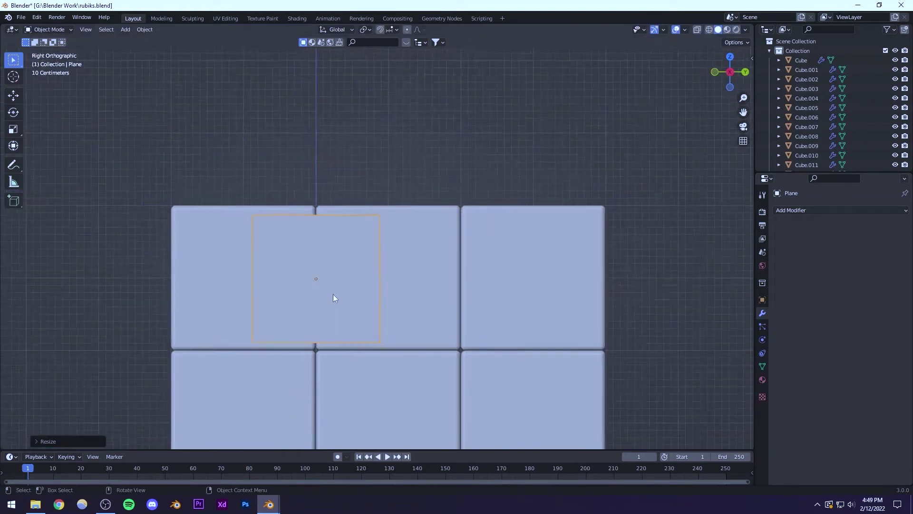
scroll(333, 294, "down", 1)
middle_click_drag(405, 287, 509, 282, "shift")
scroll(455, 289, "up", 3)
key("g")
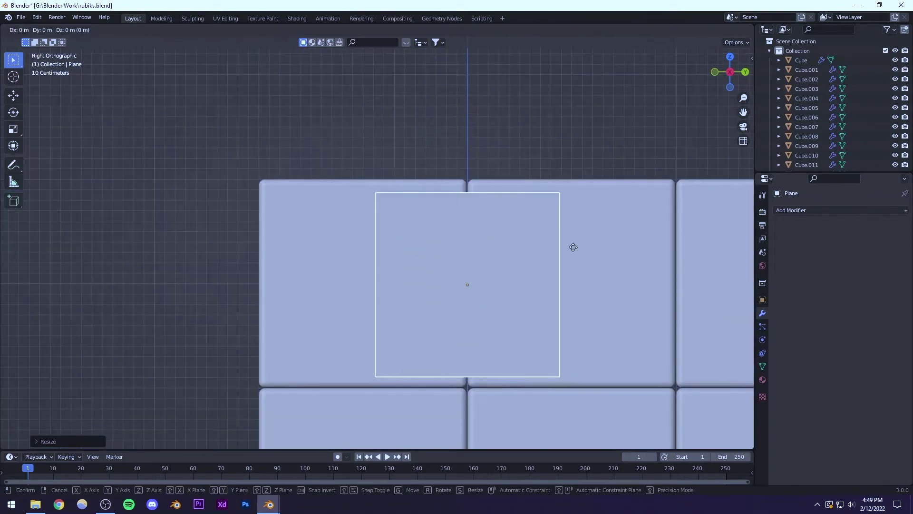
key("x")
key("y")
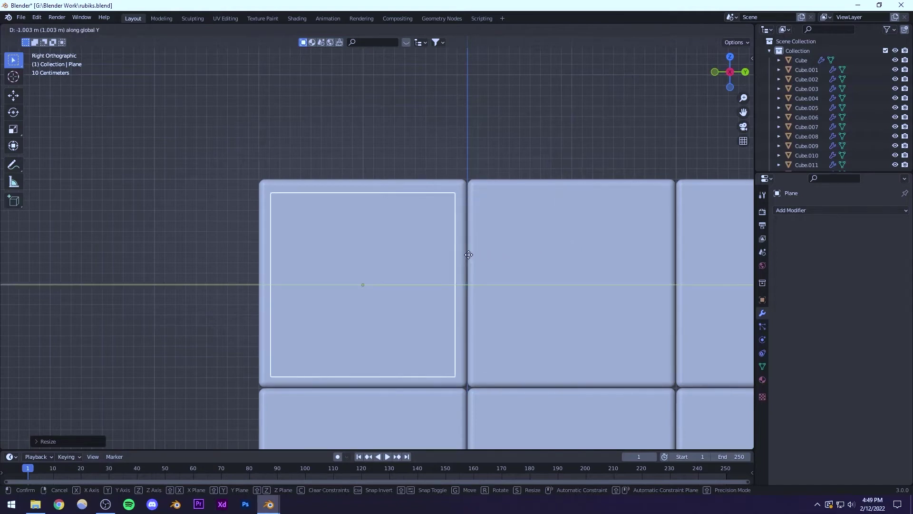
left_click(468, 255)
key("g")
key("z")
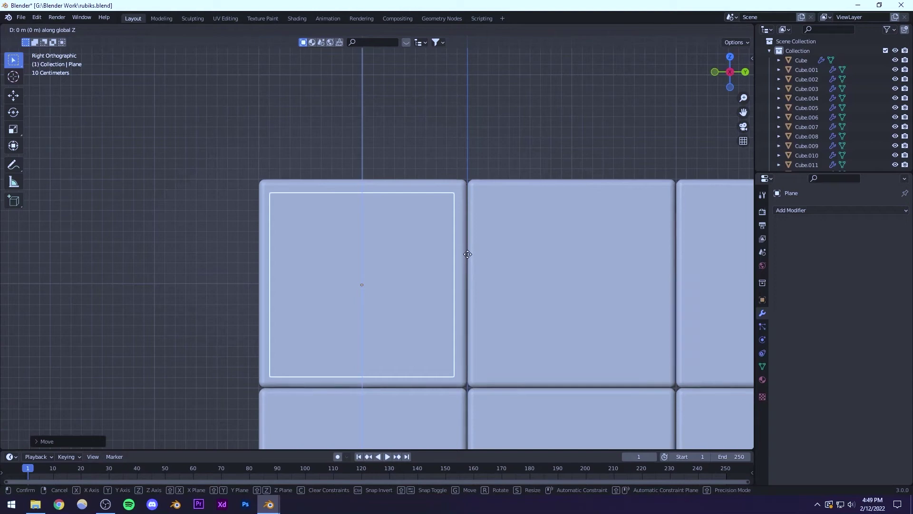
left_click(467, 253)
Step: In the front view, move the plane about -0.02 m along the global X axis so it meets the cube's side face
key("KP_1")
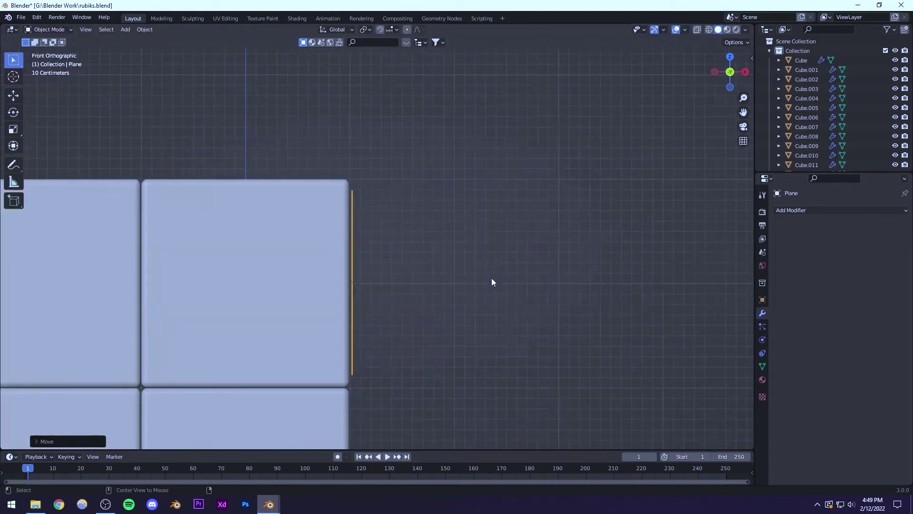
scroll(368, 330, "up", 5)
middle_click_drag(382, 310, 387, 304, "shift")
scroll(387, 308, "down", 1)
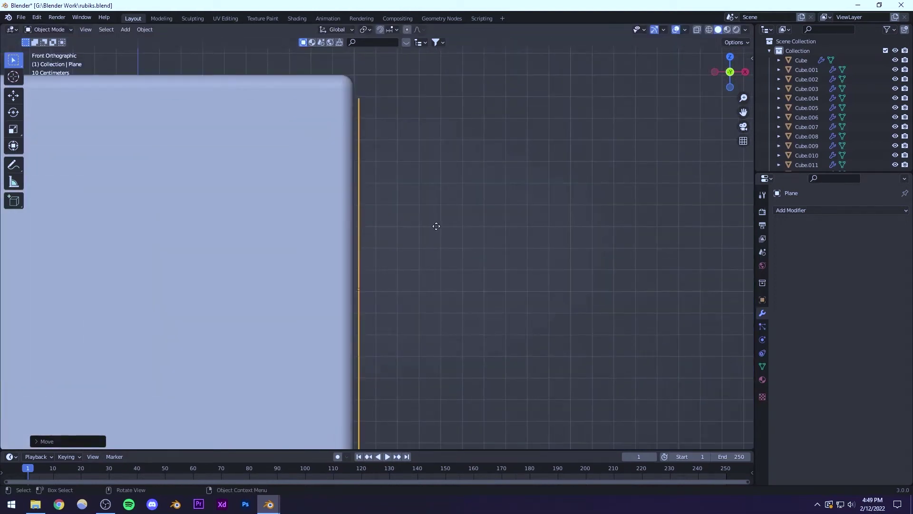
key("g")
key("x")
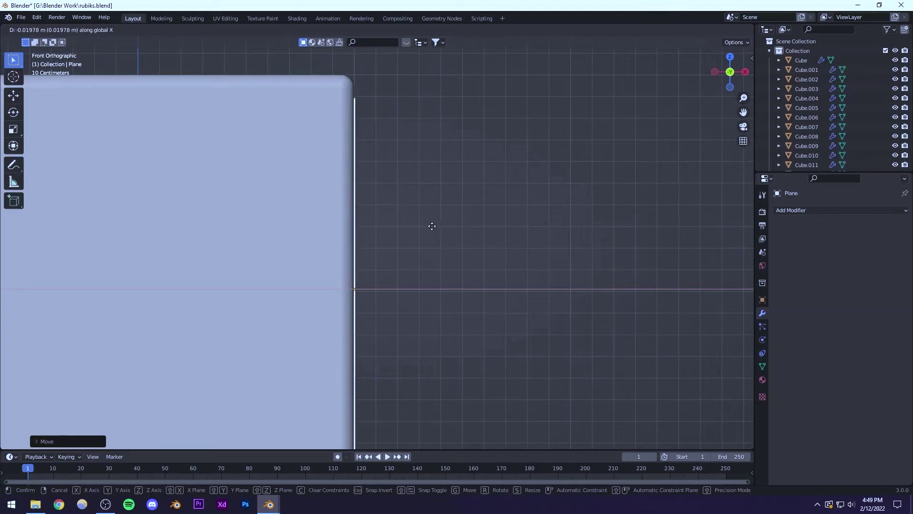
left_click(424, 230)
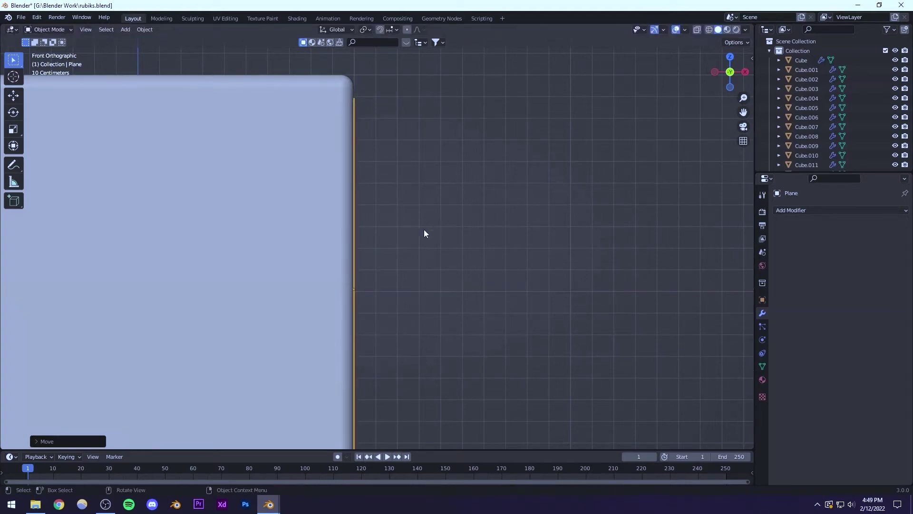
Step: Nudge the plane slightly outward along the global X axis so it sits just off the cube's face
scroll(373, 262, "down", 3)
middle_click_drag(373, 261, 407, 268)
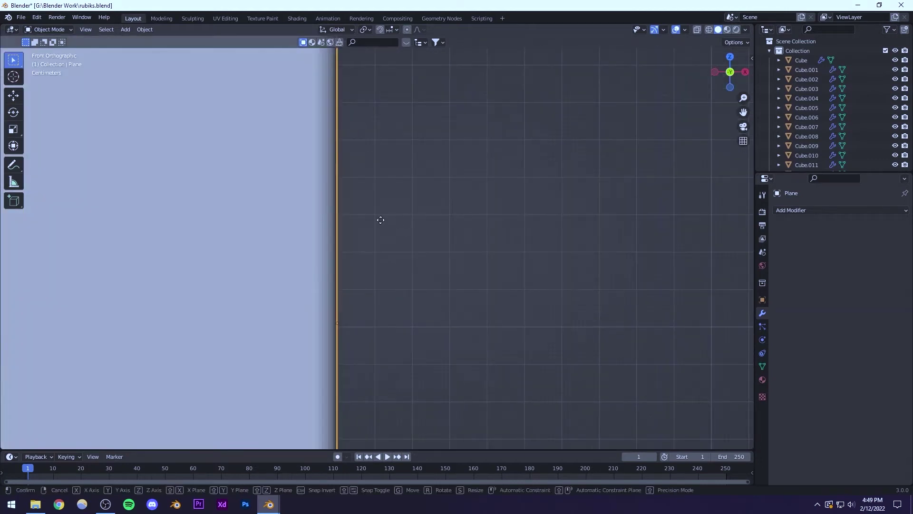
key("g")
key("x")
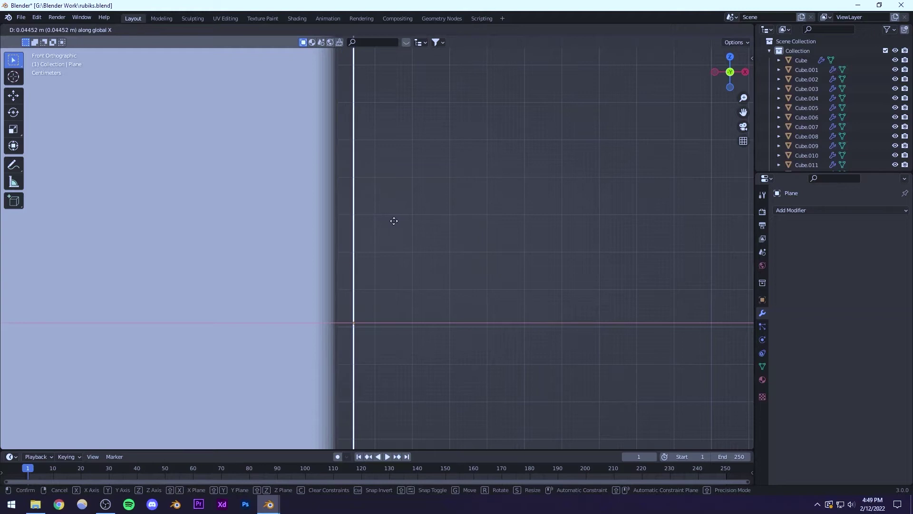
left_click(383, 221)
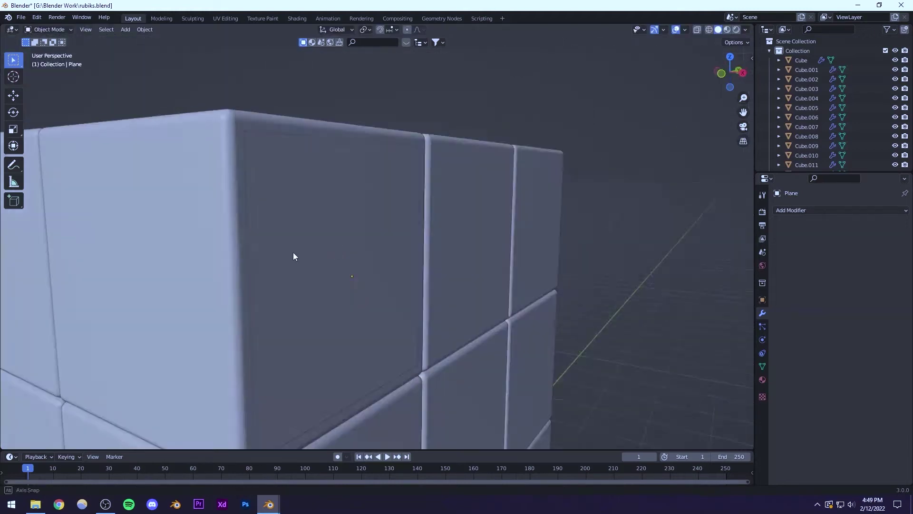
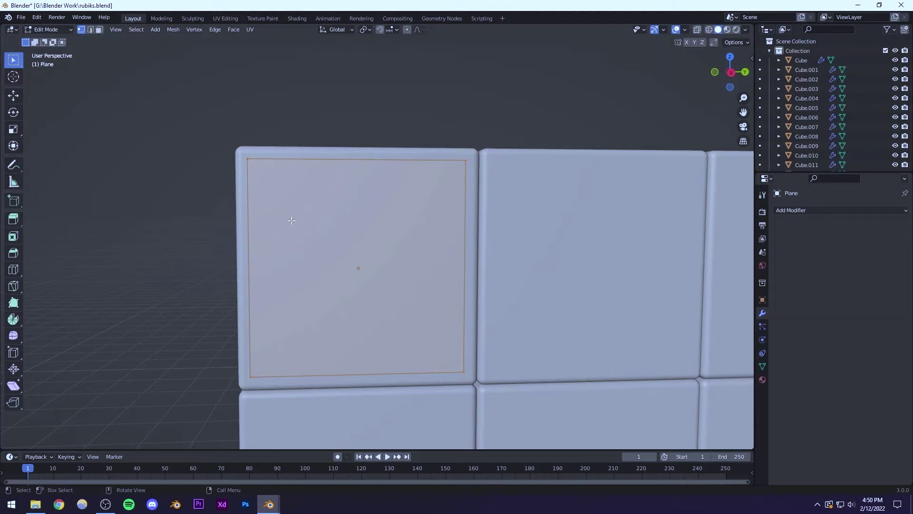
key("ctrl")
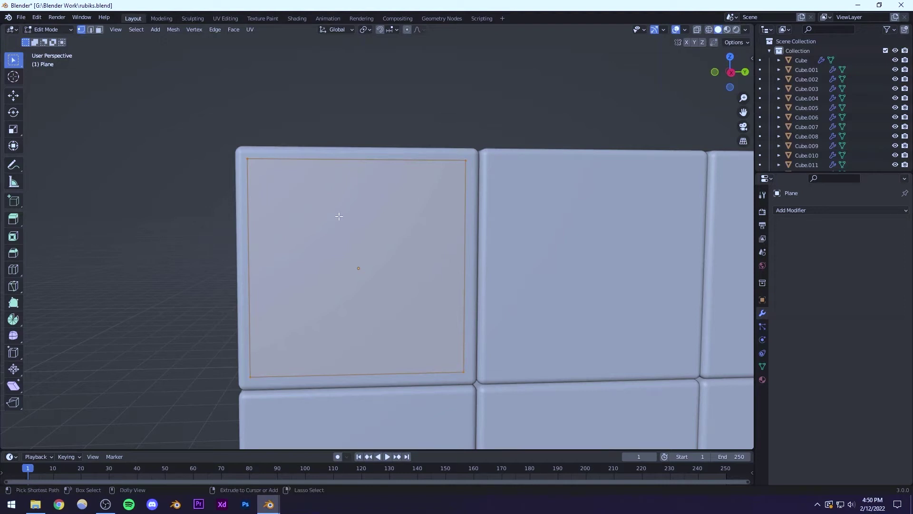
key("ctrl+shift+b")
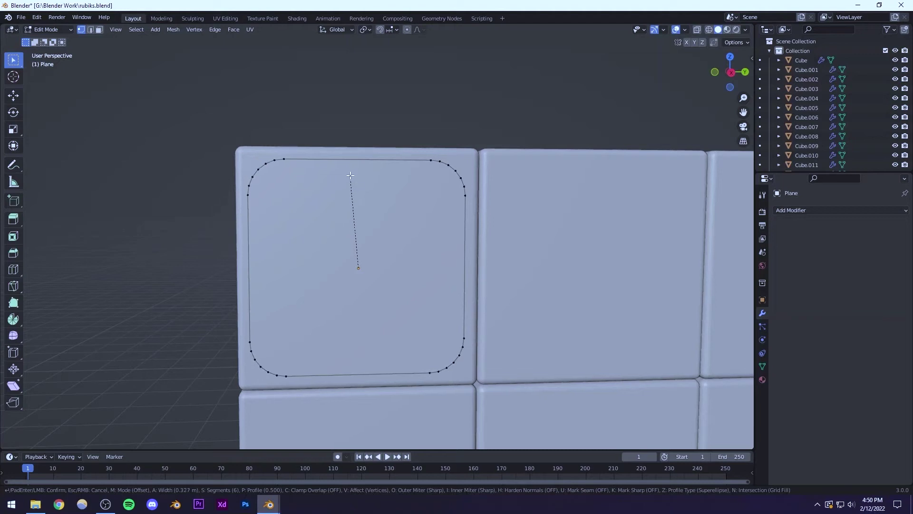
right_click(350, 176)
key("Tab")
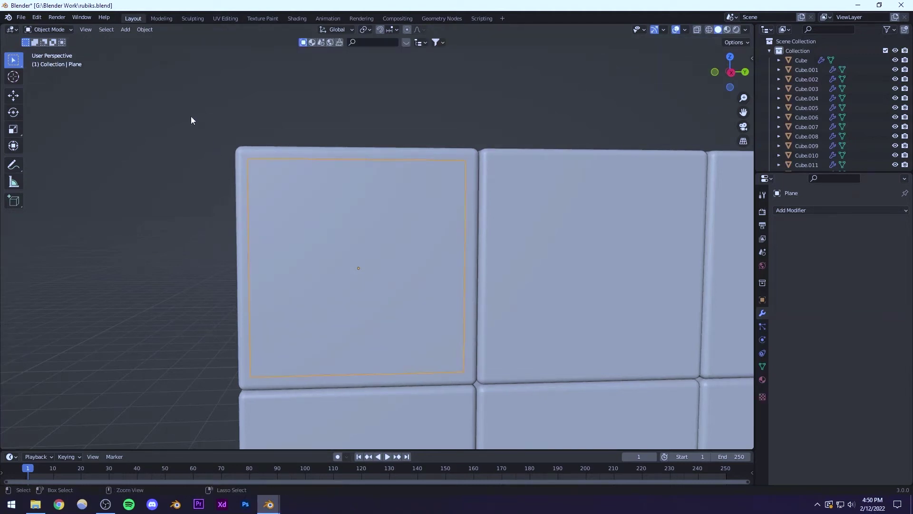
key("Tab")
middle_click_drag(264, 220, 295, 231)
key("Tab")
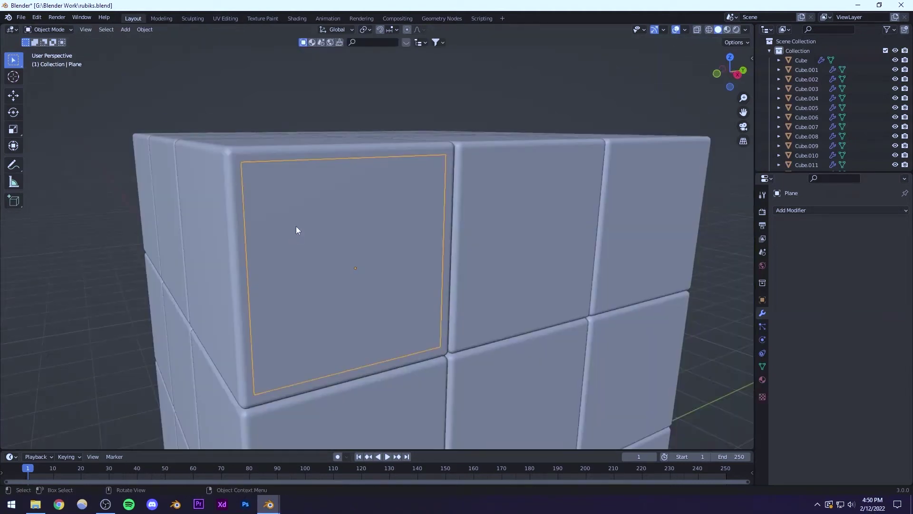
Step: Add a Bevel modifier to the plane, affecting vertices, with an amount of 0.2 m
left_click(802, 212)
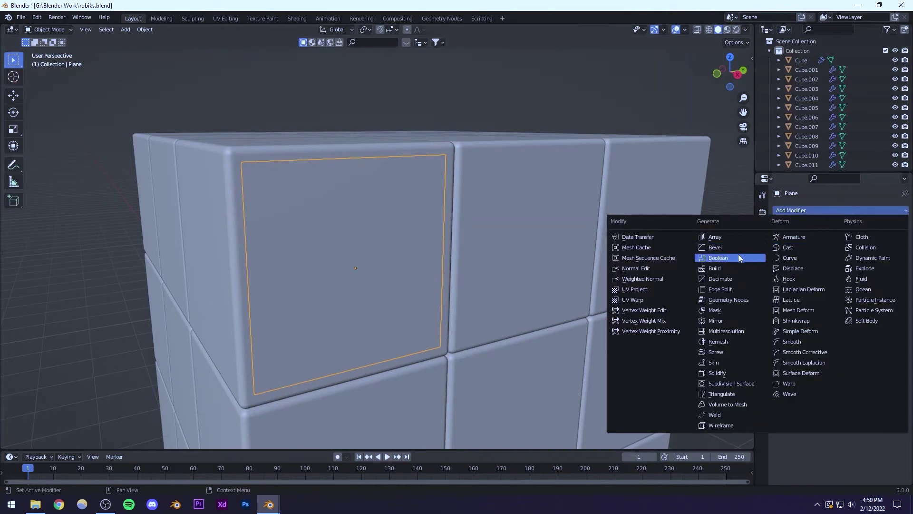
left_click(714, 248)
left_click(815, 241)
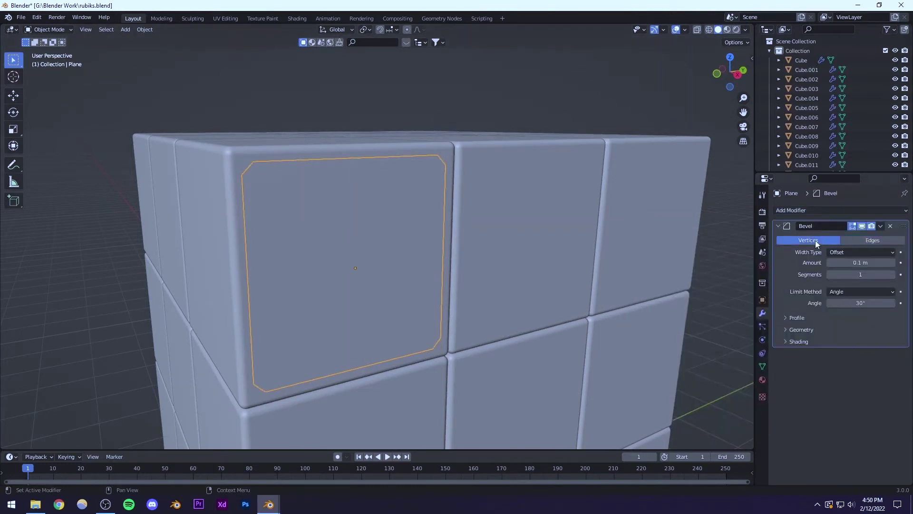
left_click_drag(861, 262, 883, 262)
Step: Set the plane's bevel to 8 segments for smooth rounded corners
left_click(891, 274)
left_click(892, 274)
left_click(892, 274)
left_click(892, 273)
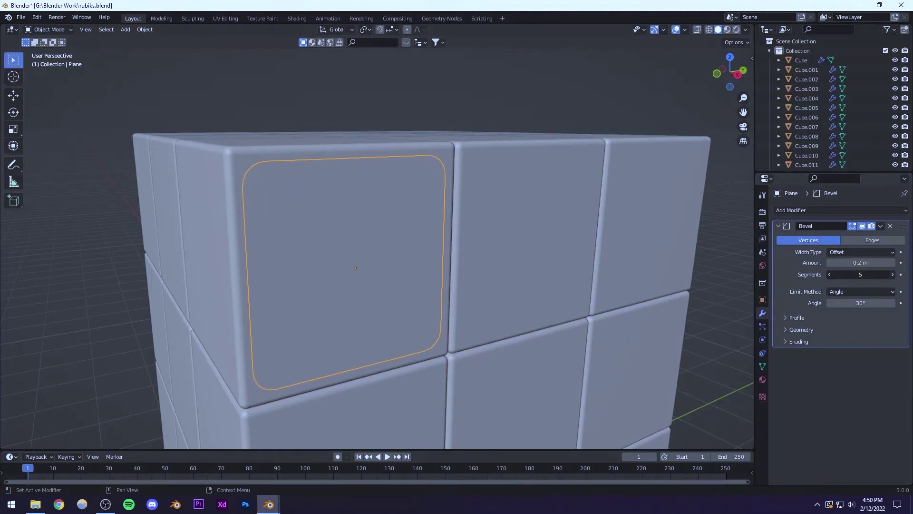
left_click(892, 274)
left_click(880, 274)
type("8")
key("Return")
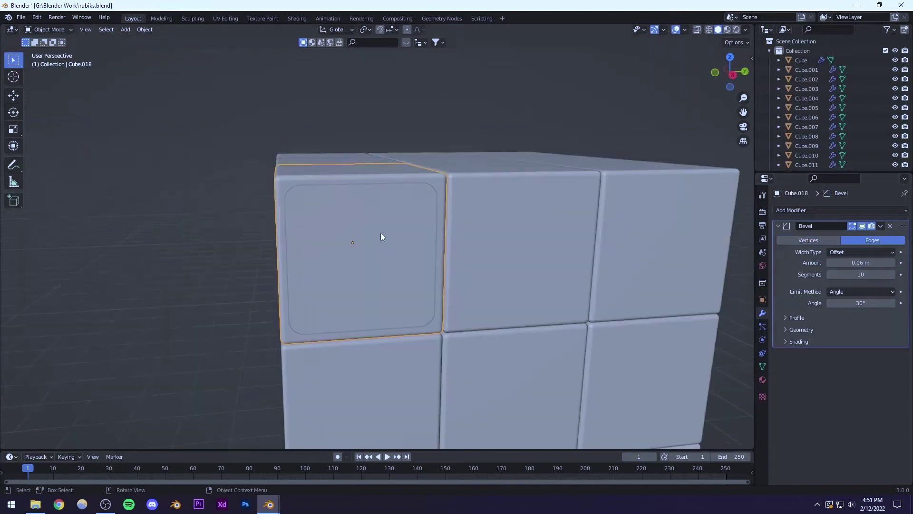
Step: Save the file and deselect the corner cube
middle_click_drag(380, 233, 341, 249)
scroll(384, 275, "down", 1)
key("ctrl+s")
left_click(515, 161)
scroll(384, 286, "down", 4)
scroll(390, 274, "up", 6)
scroll(390, 275, "up", 4)
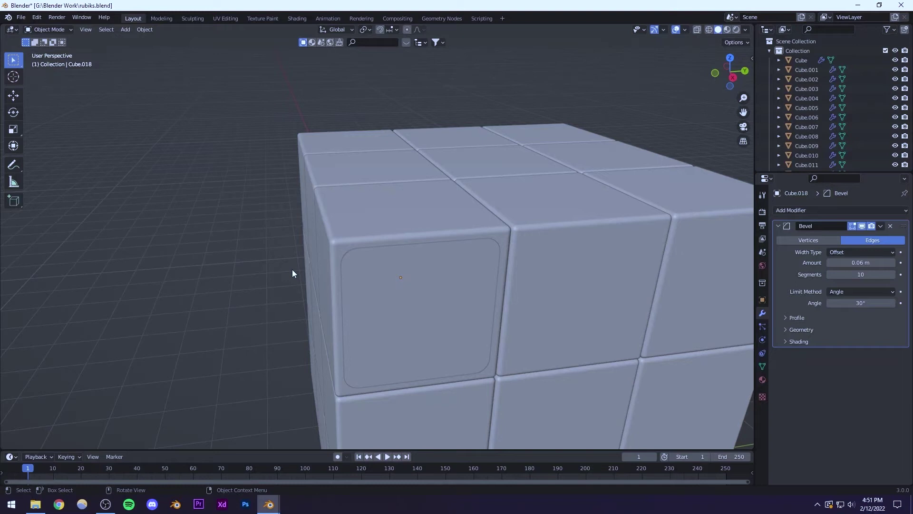
Step: Set the bevel amount of the corner cube behind the plane to 0.17 m, trying 0.15 m first, and save the file
left_click(400, 229)
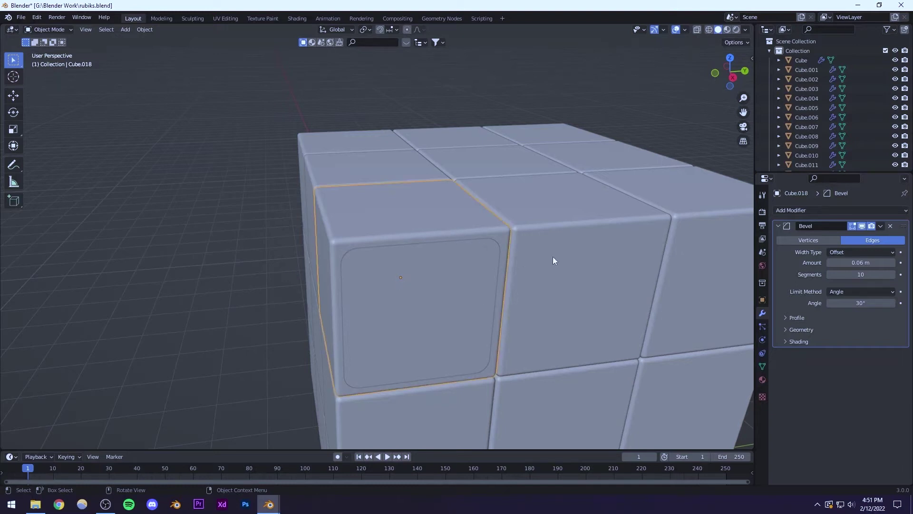
left_click(856, 262)
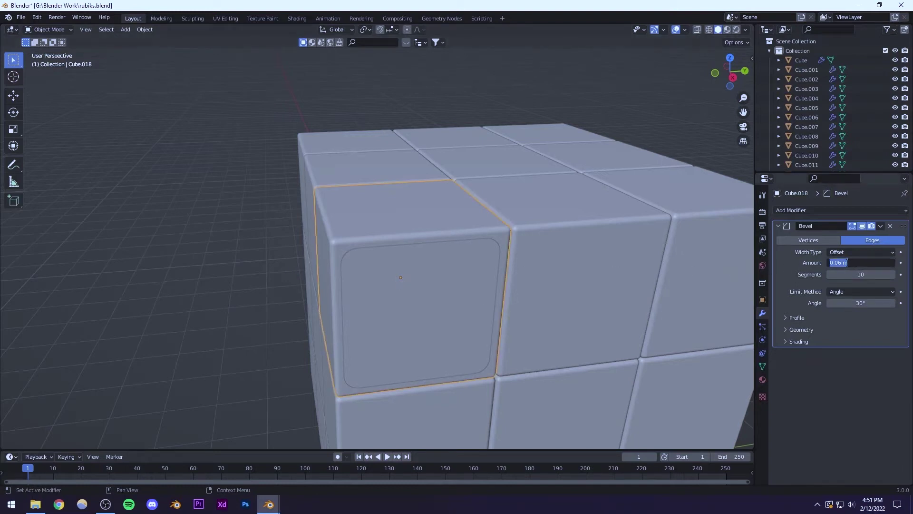
type("0.15")
key("Return")
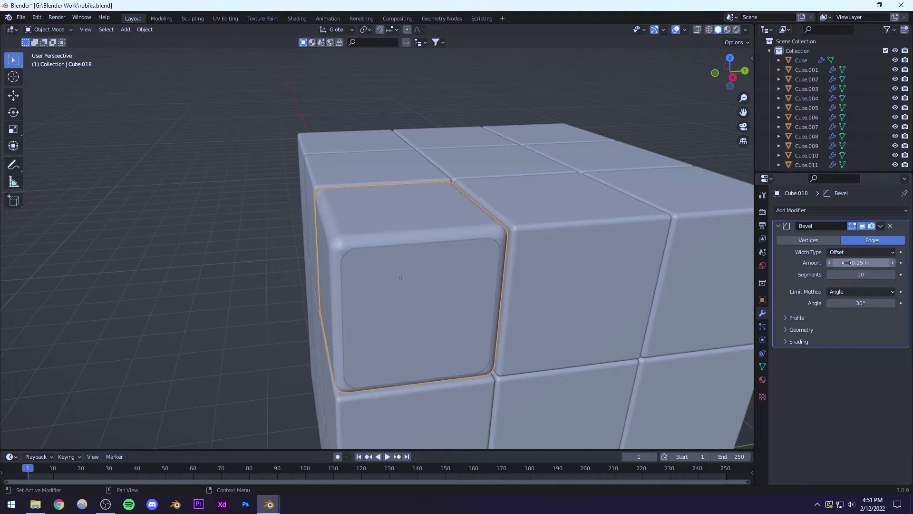
middle_click_drag(233, 267, 314, 285)
left_click(892, 263)
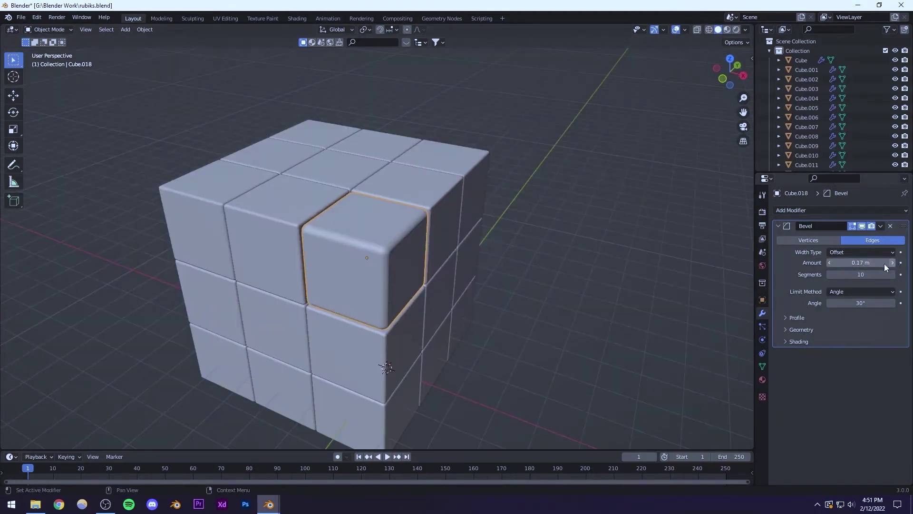
middle_click_drag(373, 259, 388, 270)
key("ctrl+s")
scroll(388, 274, "up", 2)
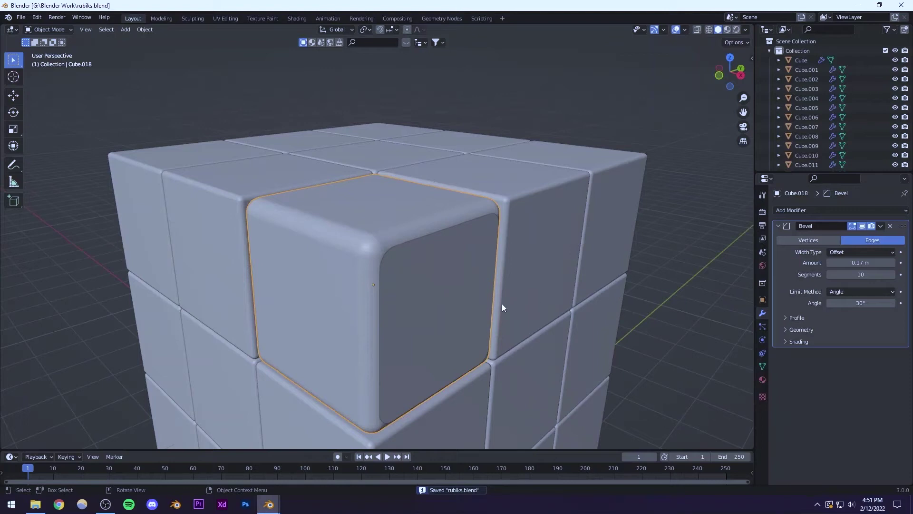
Step: Scale the sticker plane to about 0.915 in the right view so it fits inside the cube's rounded edges, and save the file
middle_click_drag(399, 259, 384, 253)
left_click(441, 300)
middle_click_drag(442, 300, 458, 311, "alt")
scroll(458, 310, "up", 3)
middle_click_drag(421, 272, 333, 172, "shift")
scroll(407, 210, "down", 1)
key("s")
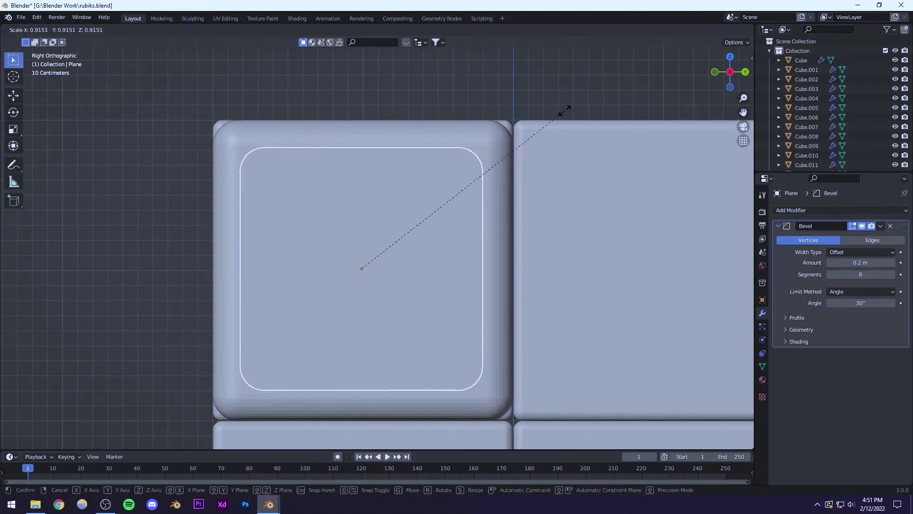
left_click(567, 107)
scroll(311, 220, "down", 5)
middle_click_drag(311, 219, 339, 268)
key("ctrl+s")
Step: Scale the sticker plane down very slightly once more and save the file
left_click(339, 272)
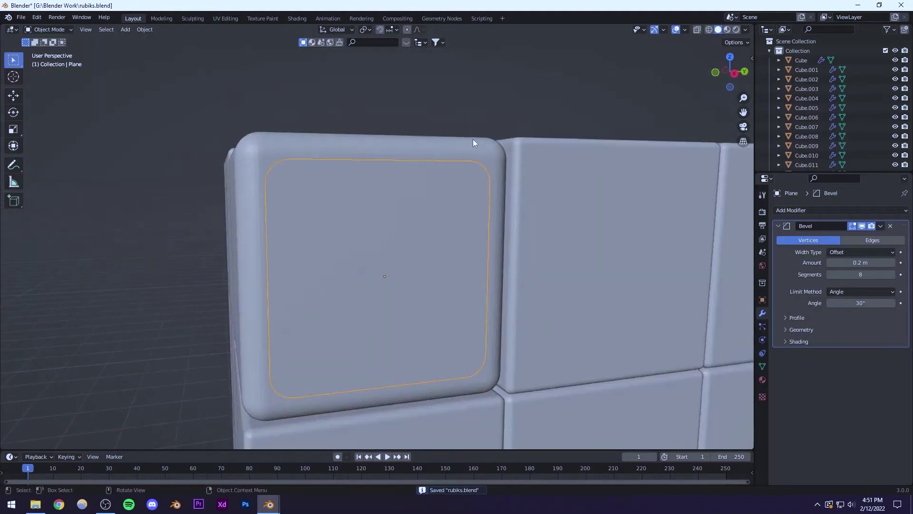
key("s")
left_click(474, 136)
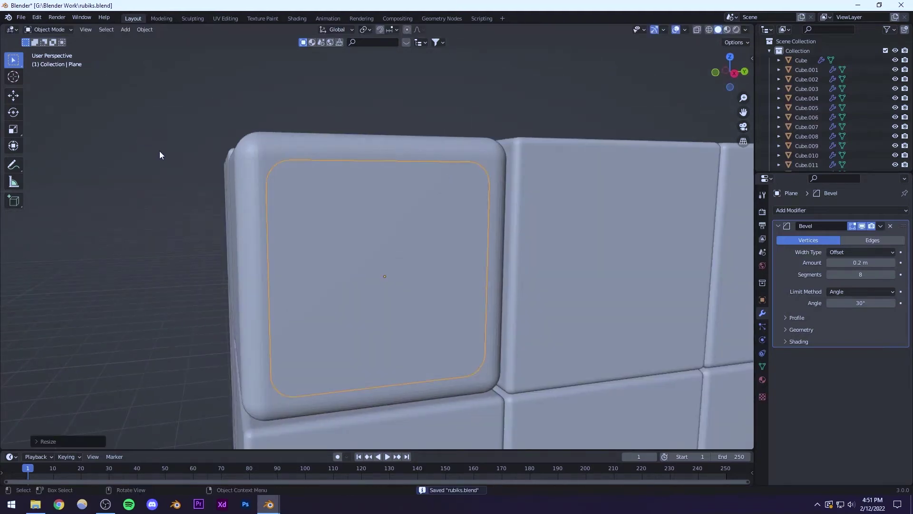
scroll(312, 215, "down", 4)
middle_click_drag(312, 215, 333, 255)
scroll(371, 242, "up", 5)
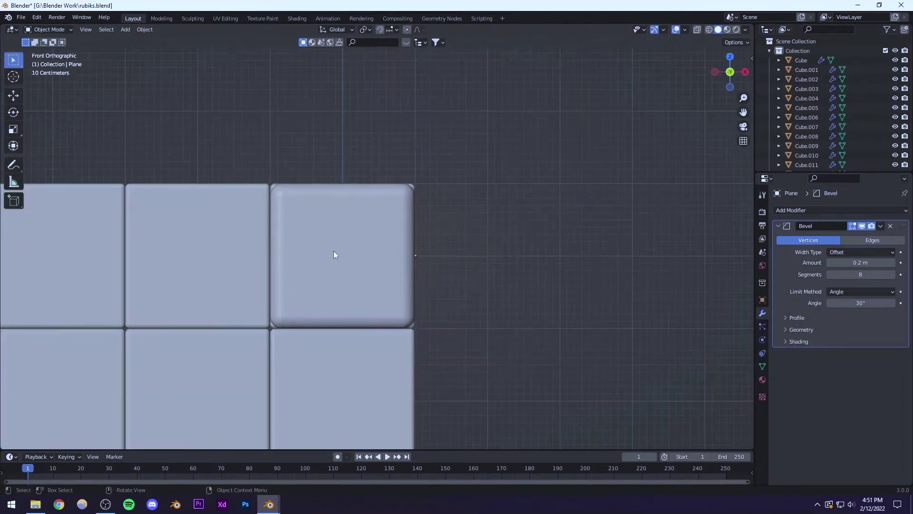
key("ctrl+s")
middle_click_drag(381, 320, 262, 350)
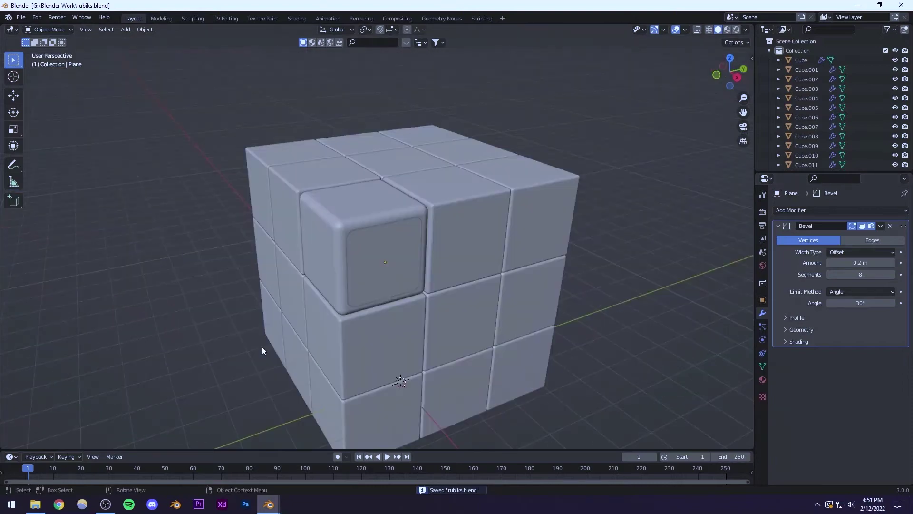
Step: Try a bevel amount of 0.17 m on the top-layer cube beside the corner cube, and save the file
scroll(346, 232, "down", 3)
middle_click_drag(359, 247, 374, 249)
left_click(309, 214)
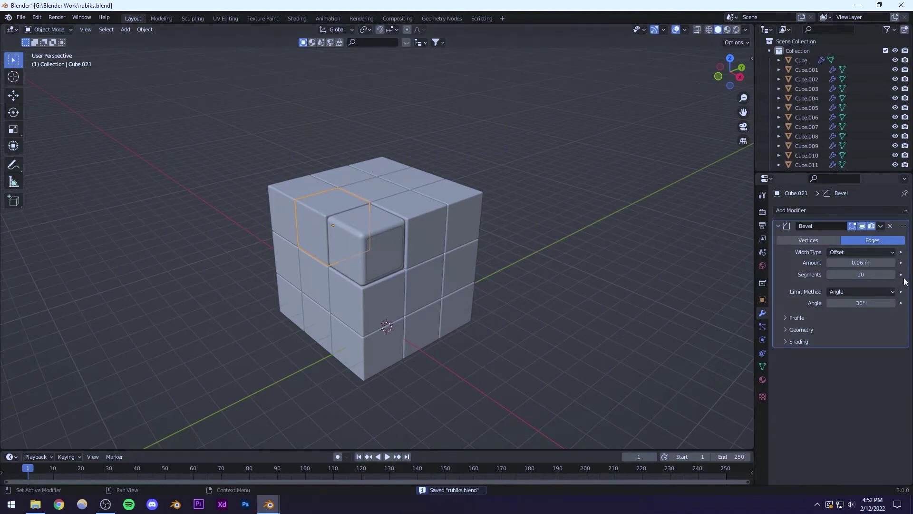
left_click(864, 262)
type("0.")
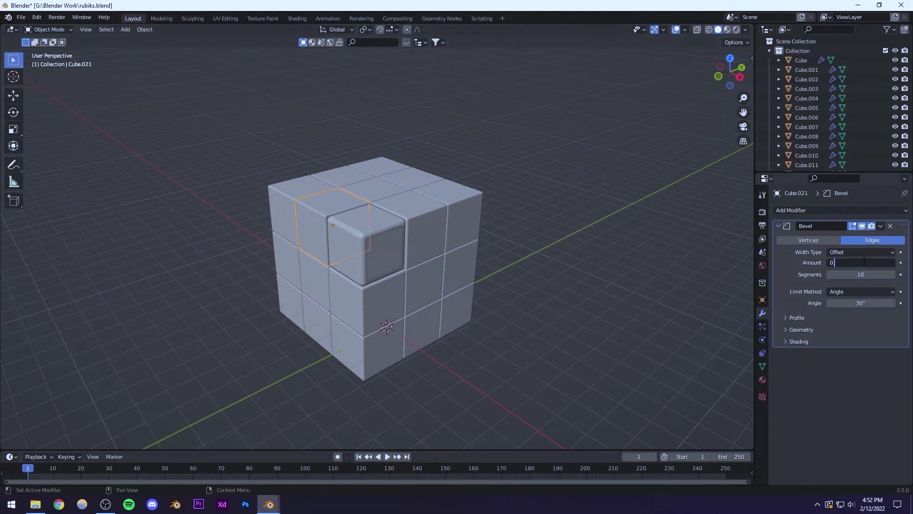
type("17")
key("Return")
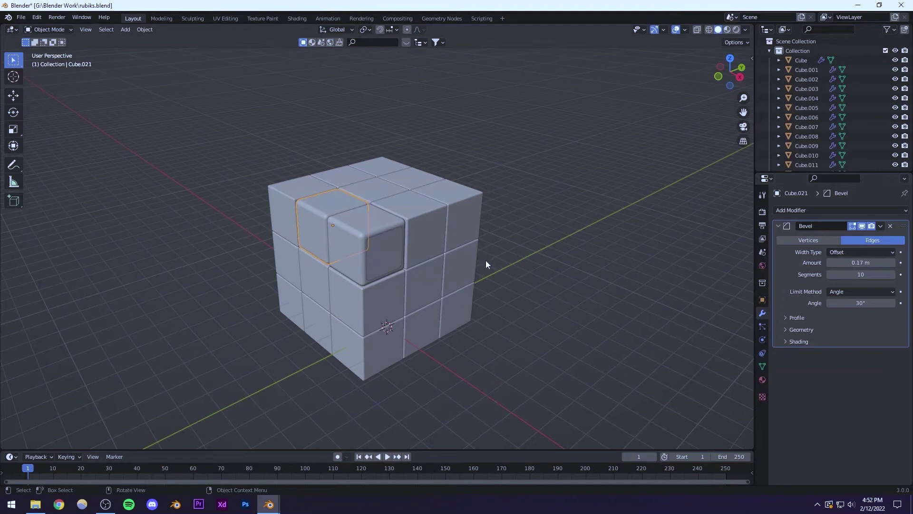
key("ctrl+s")
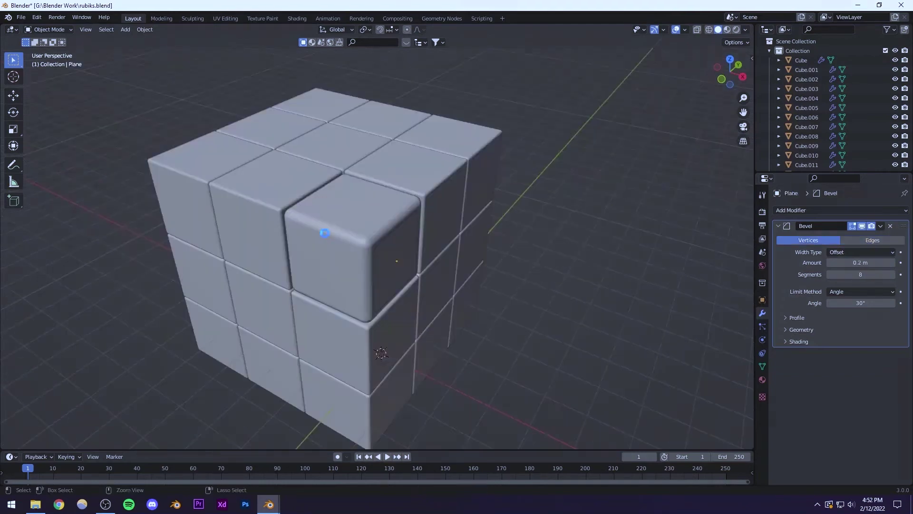
key("ctrl+s")
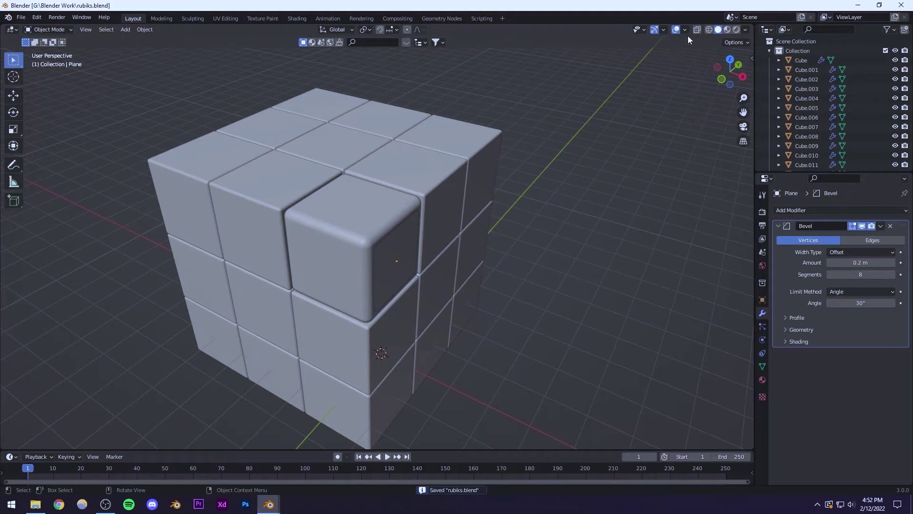
Step: Copy the rounded corner cube's modifiers to all the other cubes, deselect everything and save the file
left_click(799, 62)
scroll(800, 78, "down", 5)
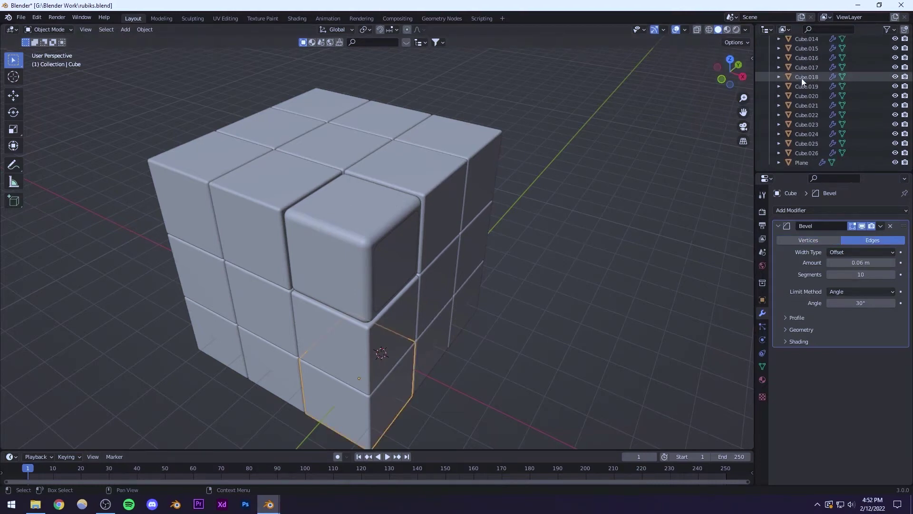
left_click(806, 153, "shift")
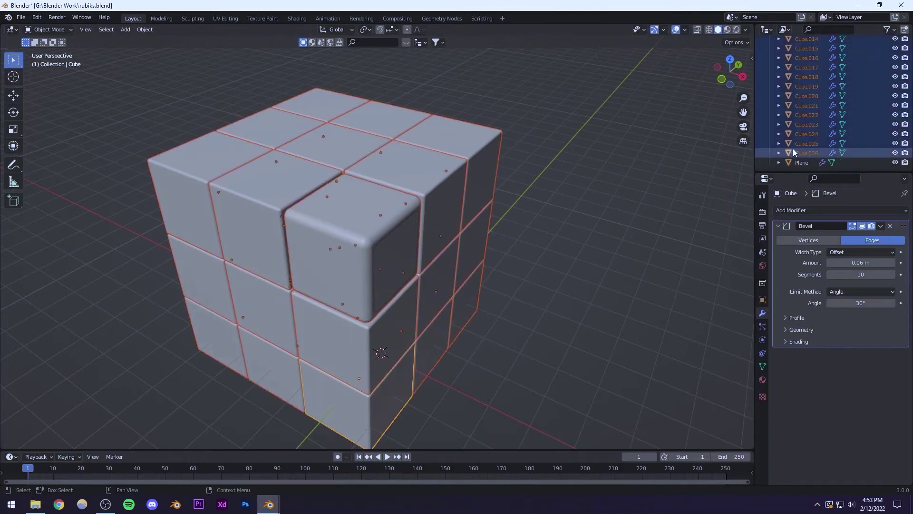
scroll(804, 138, "up", 5)
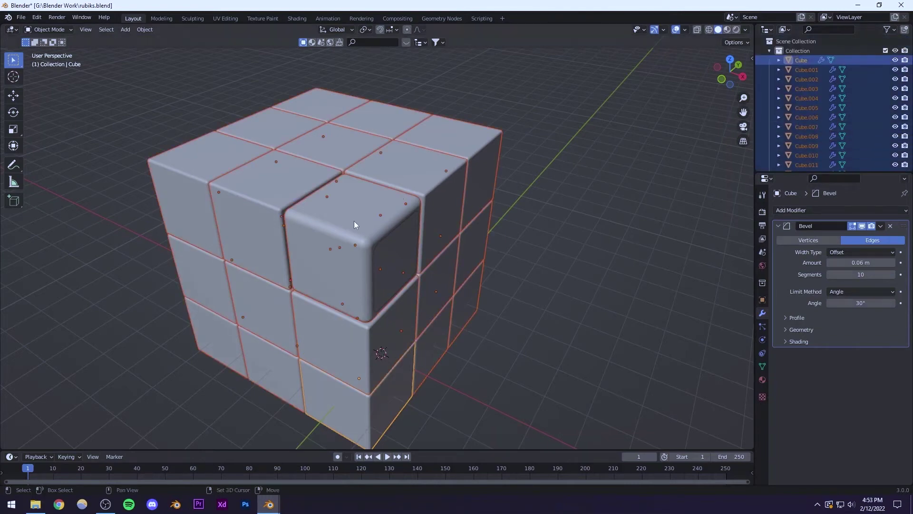
left_click(338, 221, "shift")
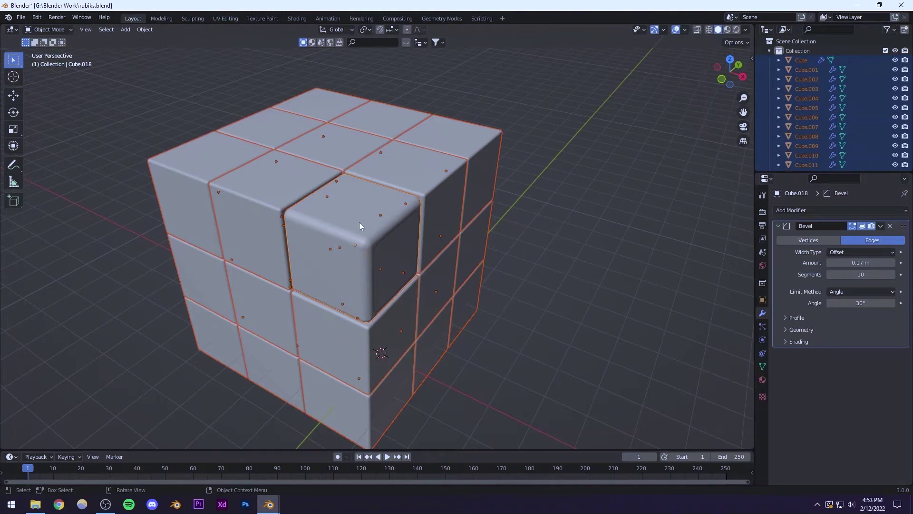
key("ctrl+l")
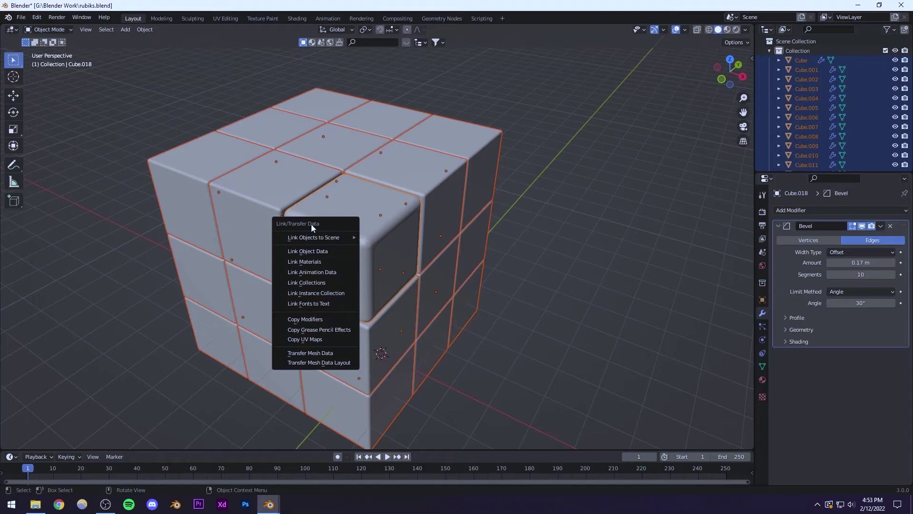
left_click(304, 319)
mouse_move(304, 319)
middle_mouse_down()
mouse_move(331, 248)
mouse_move(347, 293)
mouse_move(373, 254)
mouse_move(420, 271)
mouse_move(367, 290)
mouse_move(365, 251)
mouse_move(324, 296)
mouse_move(323, 268)
mouse_move(375, 267)
mouse_move(299, 328)
middle_mouse_up()
key("alt+a")
scroll(369, 272, "up", 4)
scroll(356, 287, "down", 2)
scroll(296, 328, "down", 3)
key("ctrl+s")
Step: Try duplicating the sticker plane onto the neighbouring cube's face in the top row, reselect the original plane and save the file
scroll(352, 272, "up", 4)
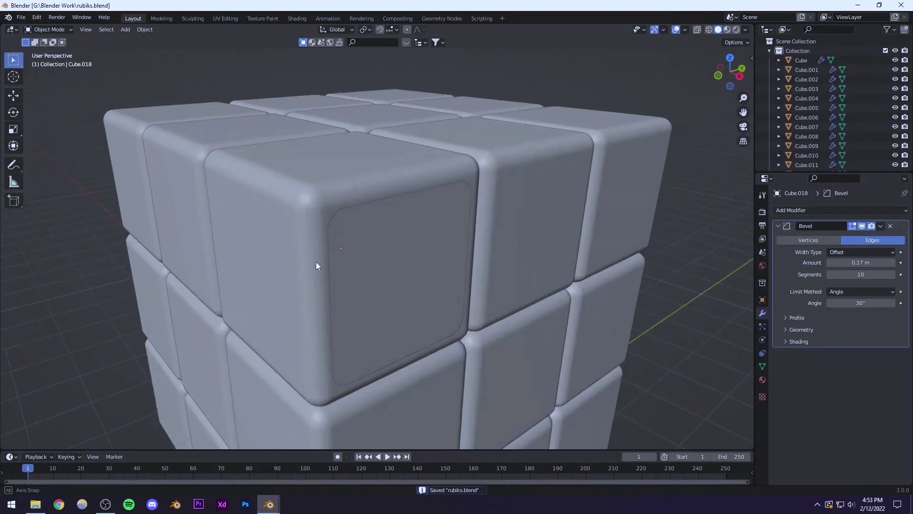
middle_click_drag(315, 262, 356, 264)
scroll(333, 256, "down", 2)
left_click(346, 256)
scroll(347, 255, "down", 3)
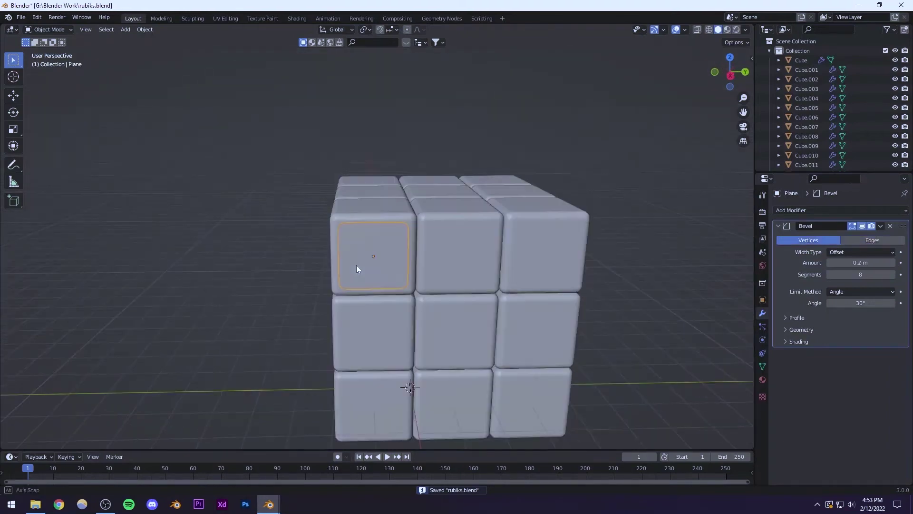
key("shift+d")
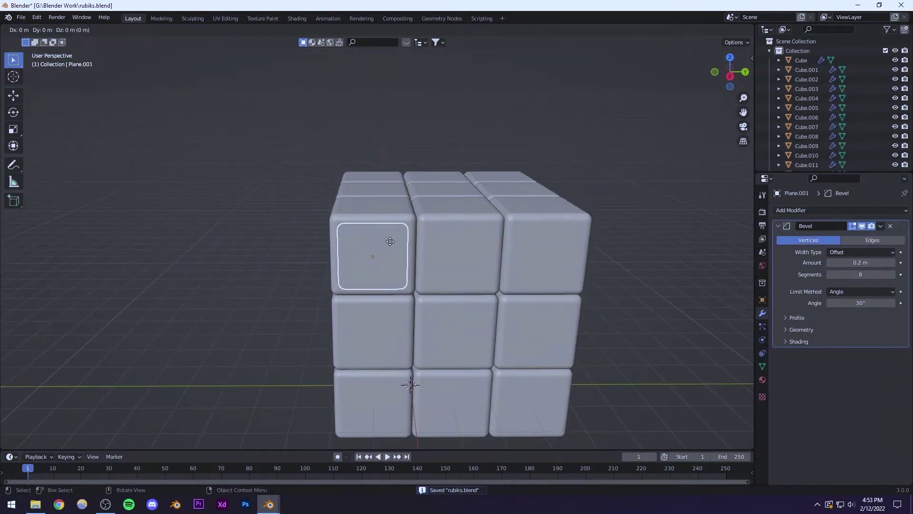
key("x")
left_click(485, 242)
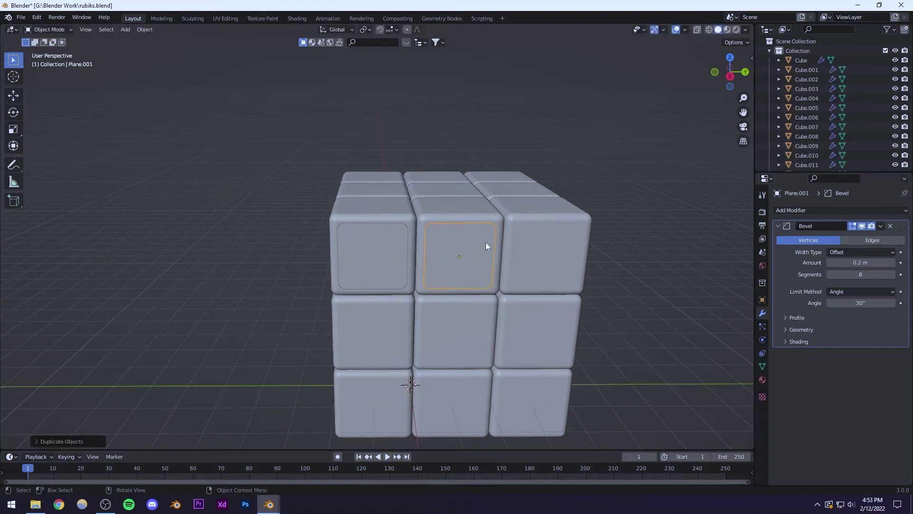
left_click(362, 253)
middle_click_drag(363, 253, 439, 258)
scroll(370, 261, "up", 5)
key("ctrl+s")
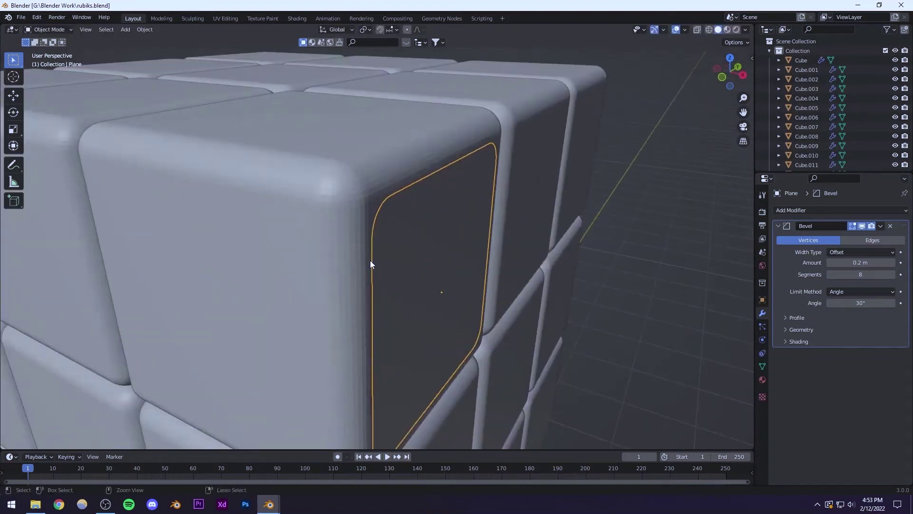
Step: Set the sticker plane's bevel amount to 0.16 m, trying 0.15 m first, and save the file
scroll(370, 261, "down", 3)
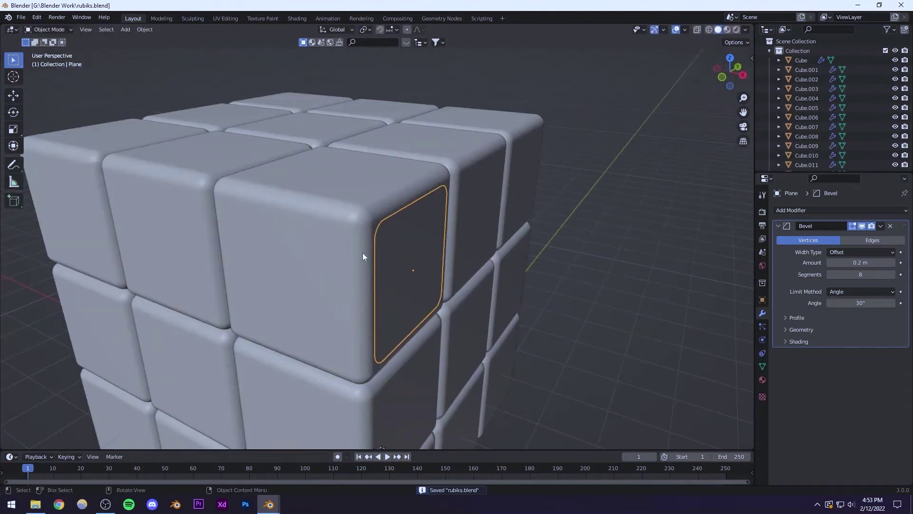
middle_click_drag(362, 252, 316, 251)
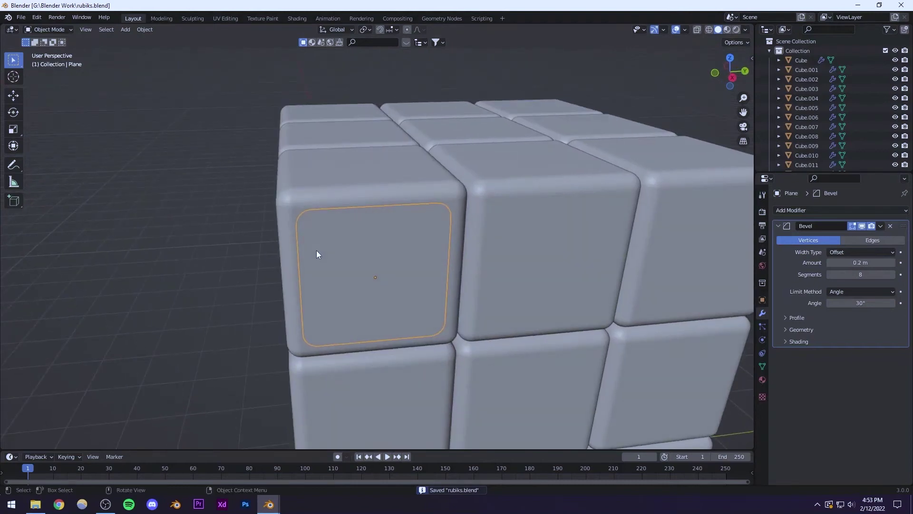
mouse_move(324, 232)
middle_mouse_down()
mouse_move(408, 233)
mouse_move(305, 236)
mouse_move(276, 224)
mouse_move(414, 249)
mouse_move(309, 243)
middle_mouse_up()
scroll(412, 258, "up", 2)
scroll(309, 239, "up", 2)
left_click(832, 263)
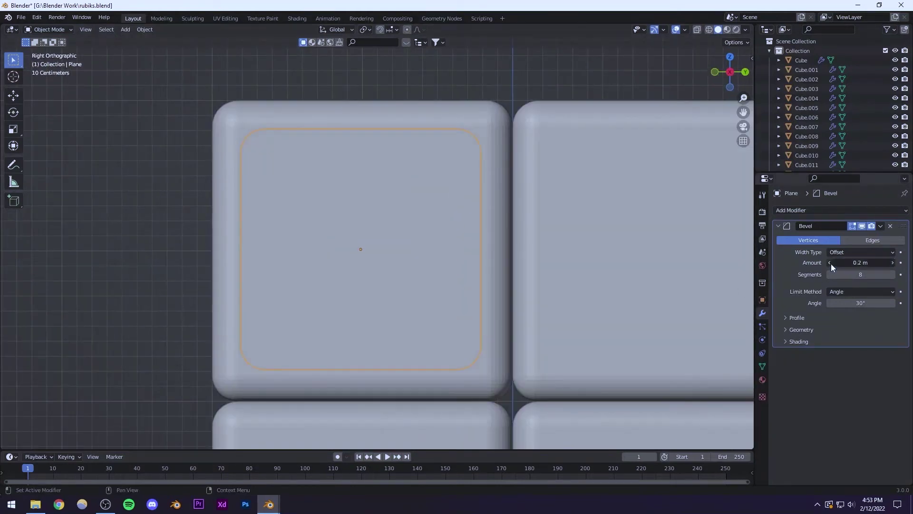
left_click(831, 264)
scroll(832, 264, "down", 2, "ctrl")
scroll(831, 264, "down", 1, "ctrl")
scroll(296, 249, "down", 4)
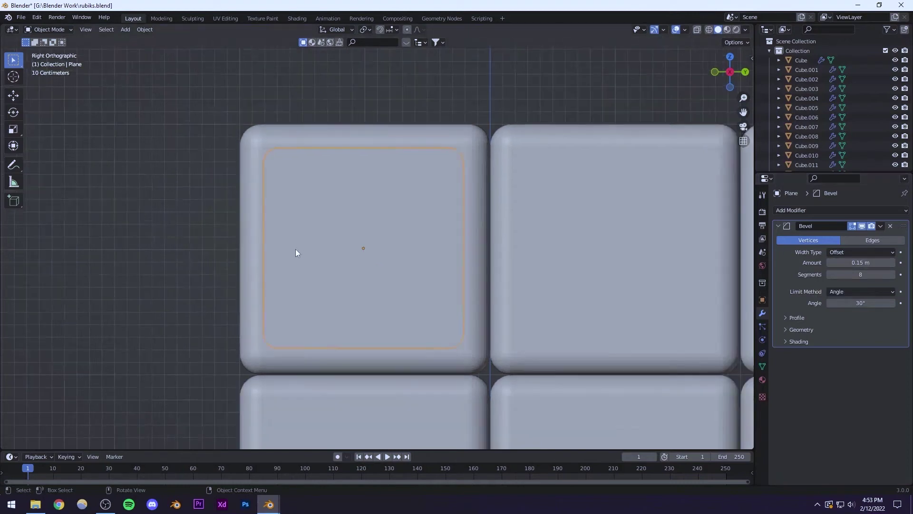
middle_click_drag(334, 270, 291, 257)
scroll(301, 258, "up", 5)
left_click(892, 263)
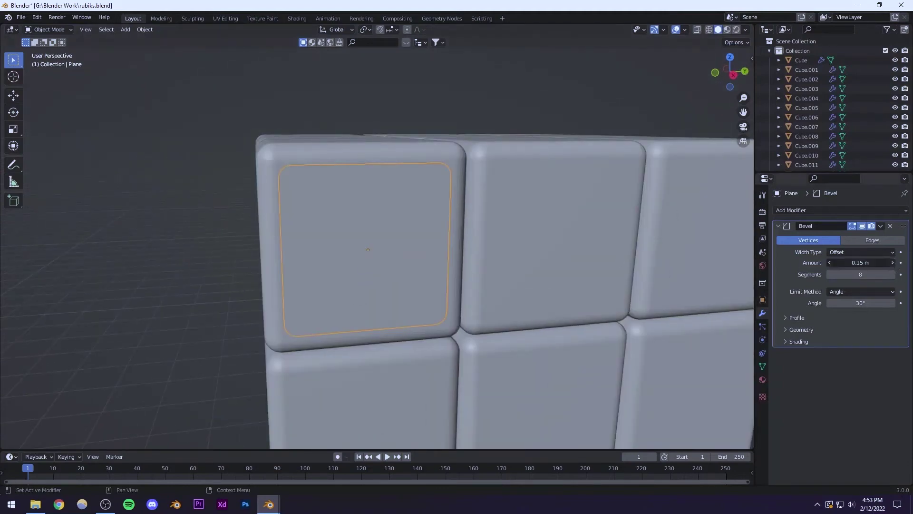
scroll(298, 203, "down", 6)
key("ctrl+s")
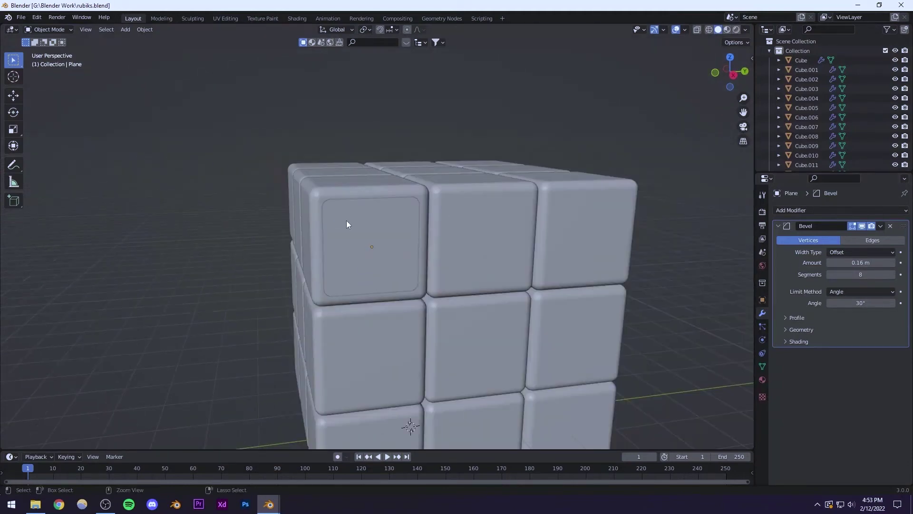
Step: Add a Solidify modifier to the sticker plane
middle_click_drag(347, 224, 419, 223)
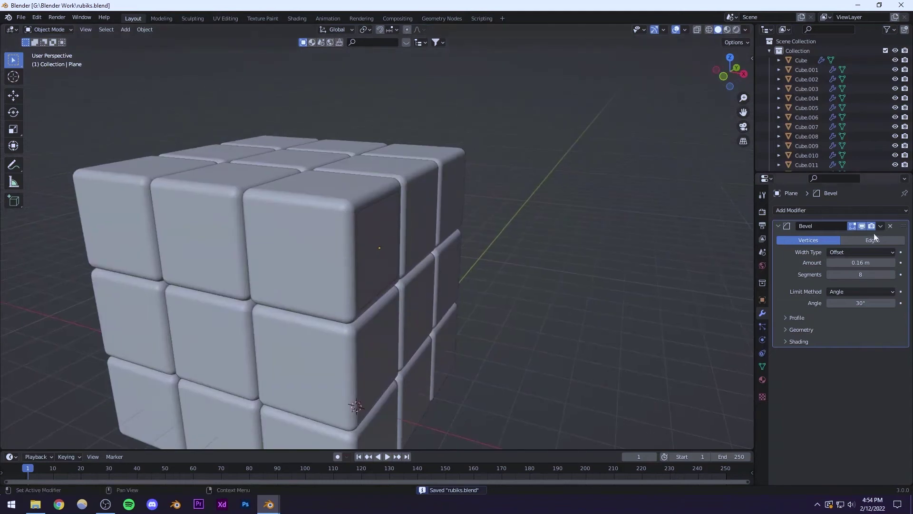
left_click(810, 209)
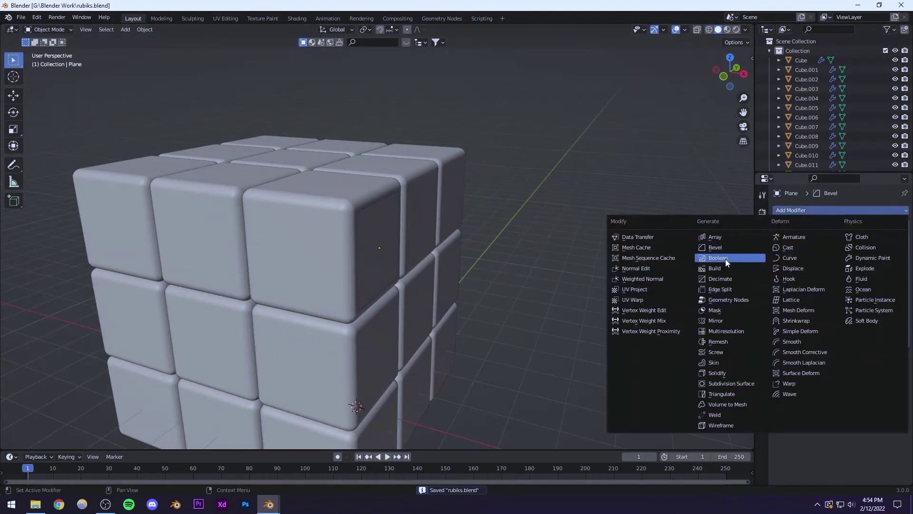
left_click(716, 373)
scroll(346, 249, "up", 6)
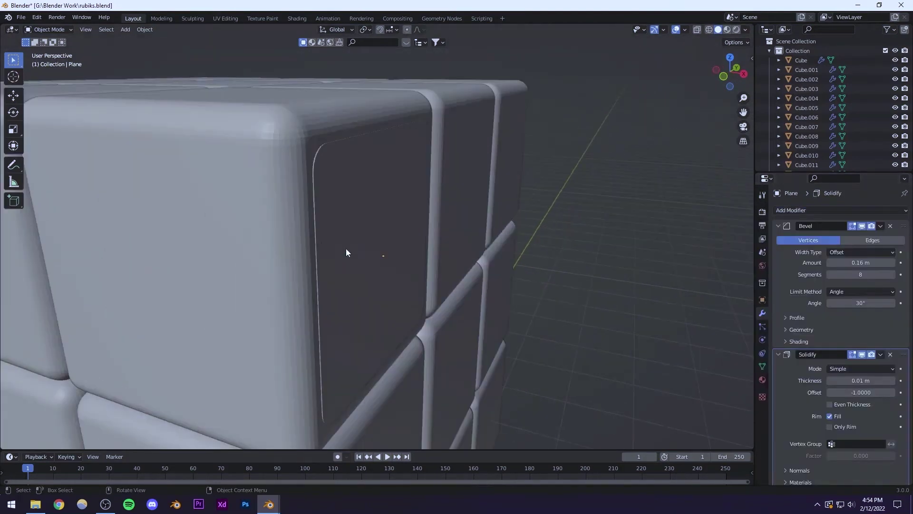
Step: Set the sticker plane's Solidify thickness to 0.02 m, checking it from the front view, and save the file
key("KP_1")
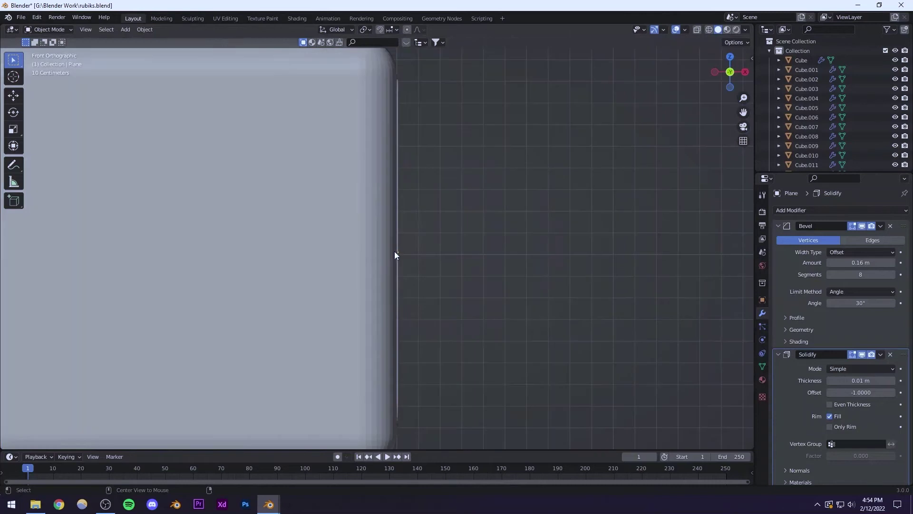
left_click(398, 200)
left_click(406, 200)
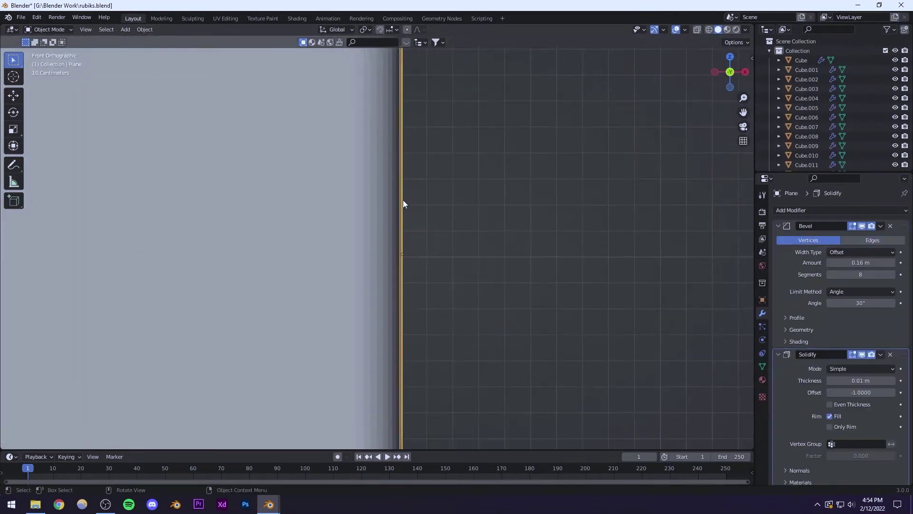
scroll(403, 200, "down", 3)
middle_click_drag(359, 206, 327, 244, "shift")
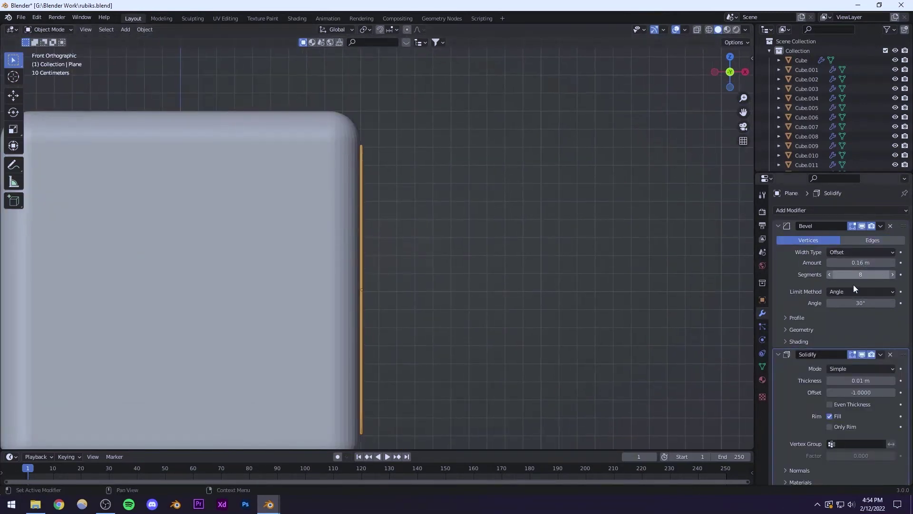
mouse_move(856, 381)
left_mouse_down()
mouse_move(889, 380)
mouse_move(856, 381)
left_mouse_up()
middle_click_drag(651, 260, 214, 173)
left_click(273, 248)
scroll(242, 242, "down", 4)
scroll(214, 172, "down", 7)
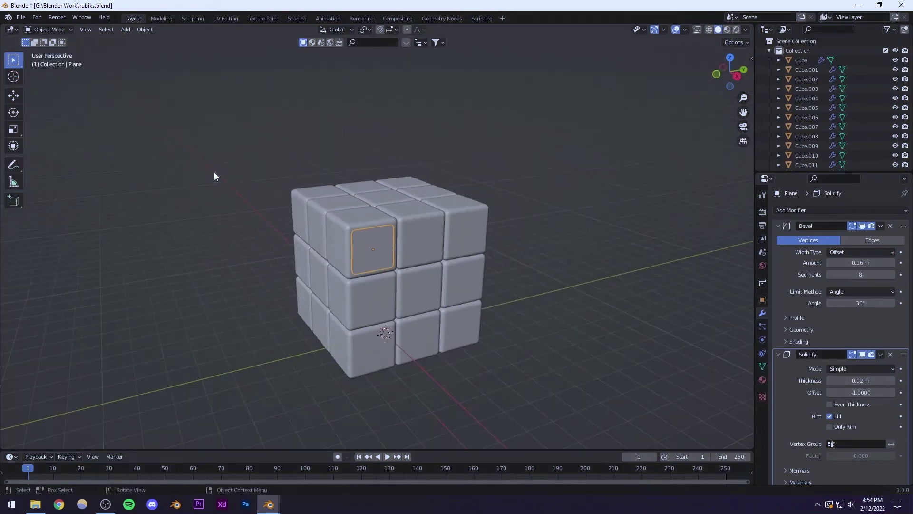
middle_click_drag(430, 264, 252, 190)
key("ctrl+s")
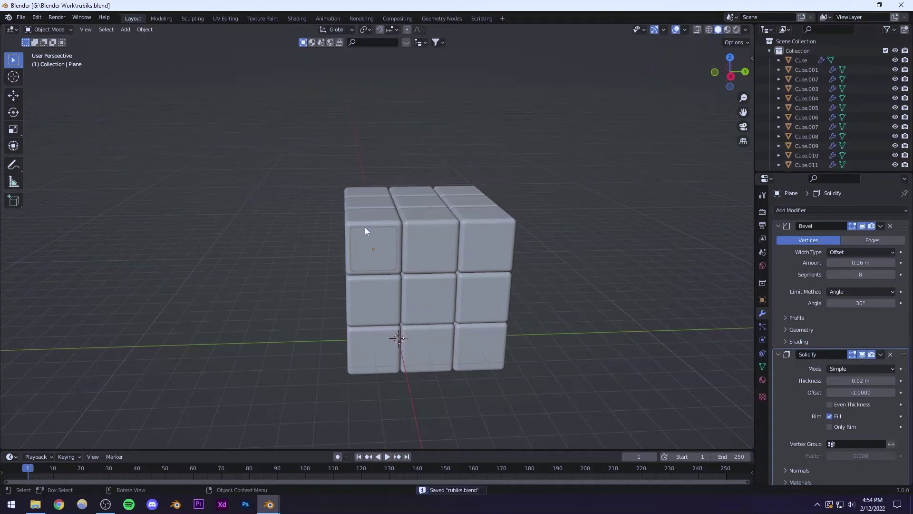
Step: Add a Mirror modifier on the X axis to the sticker plane and inspect the opposite side of the cube
middle_click_drag(366, 229, 389, 237)
scroll(332, 261, "up", 6)
scroll(321, 250, "down", 5)
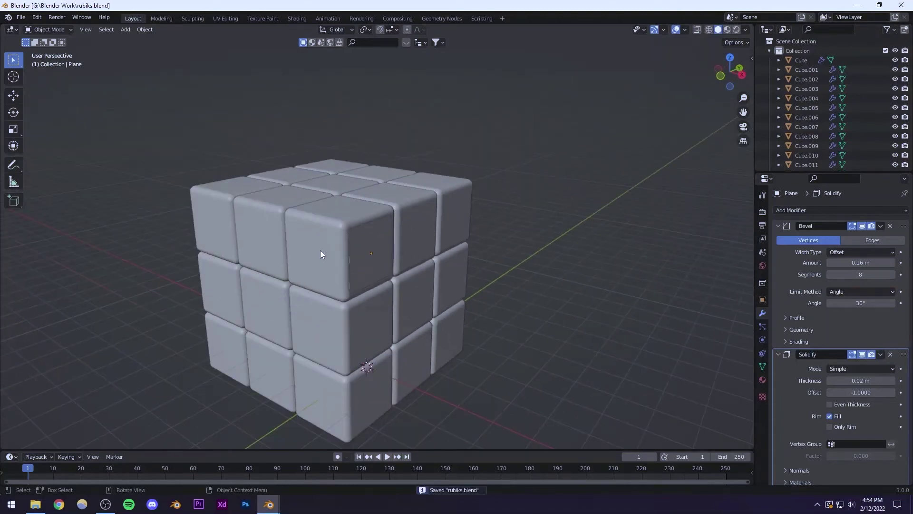
left_click(354, 244)
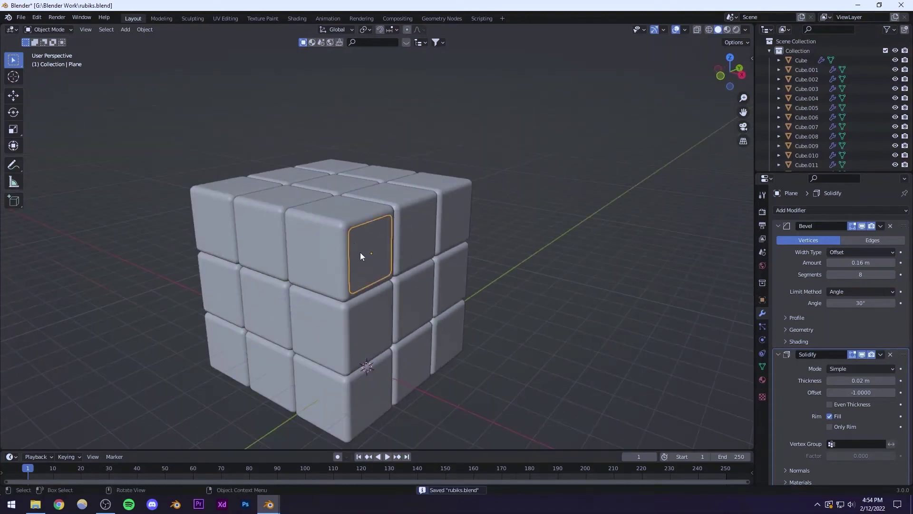
left_click(793, 209)
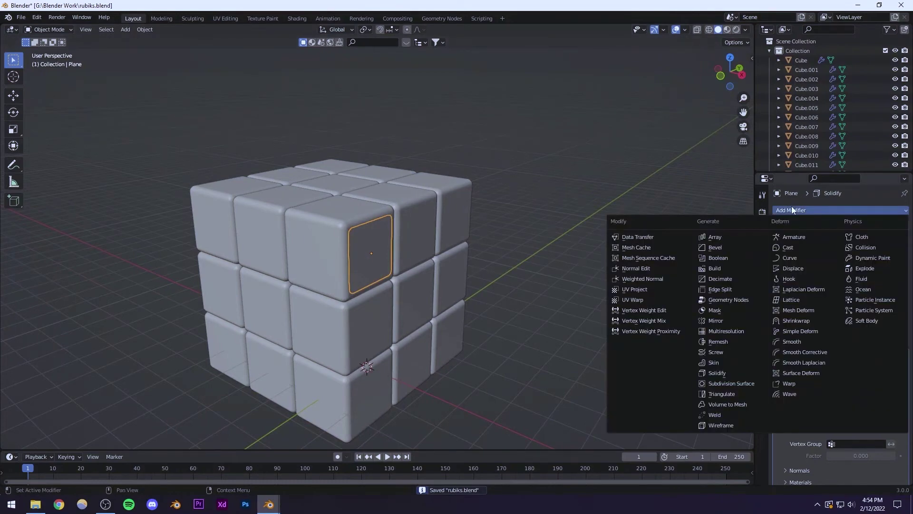
left_click(717, 322)
scroll(693, 313, "down", 4)
scroll(809, 350, "down", 3)
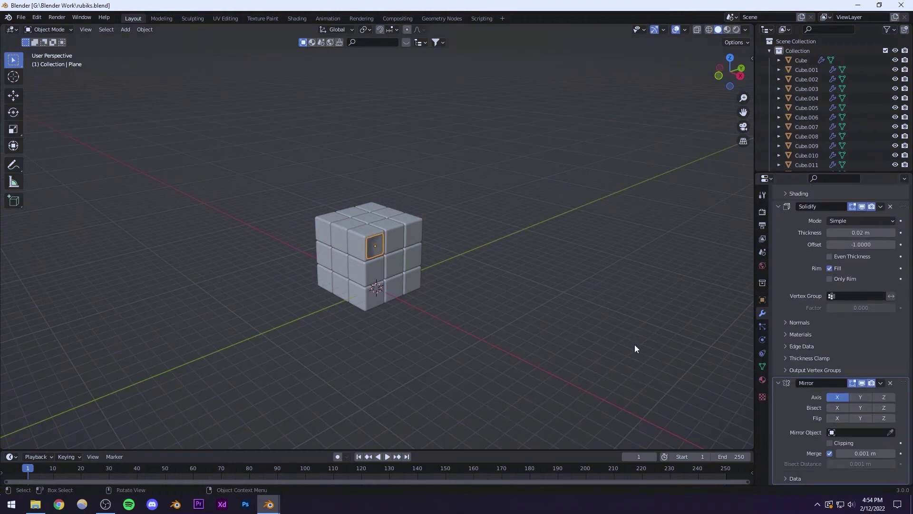
middle_click_drag(506, 306, 335, 285)
scroll(404, 275, "up", 3)
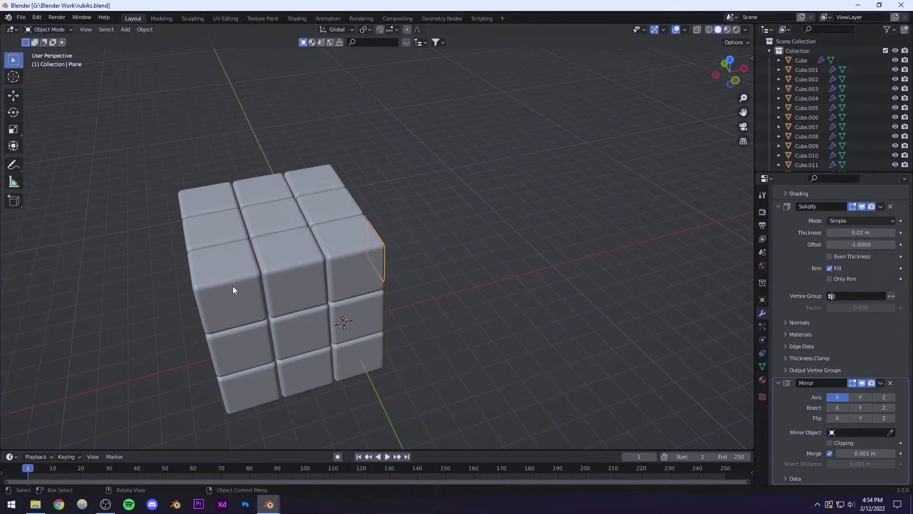
middle_click_drag(232, 286, 369, 236)
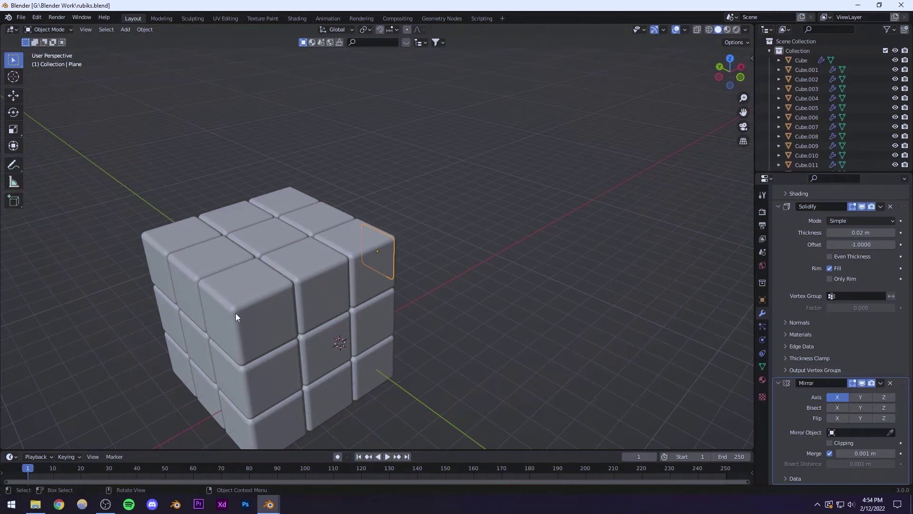
Step: Set Cube.021 as the mirror object of the sticker plane's Mirror modifier, keeping the X axis, and check the opposite face
left_click(891, 432)
left_click(307, 278)
middle_click_drag(220, 325, 117, 327)
scroll(315, 310, "down", 4)
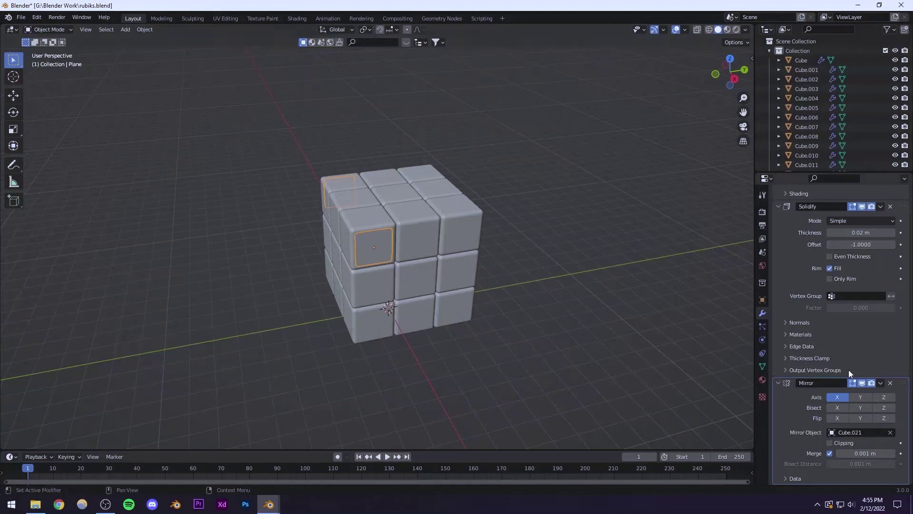
left_click(855, 395)
left_click(884, 397)
middle_click_drag(370, 304, 316, 303)
scroll(386, 278, "up", 3)
scroll(386, 278, "up", 1)
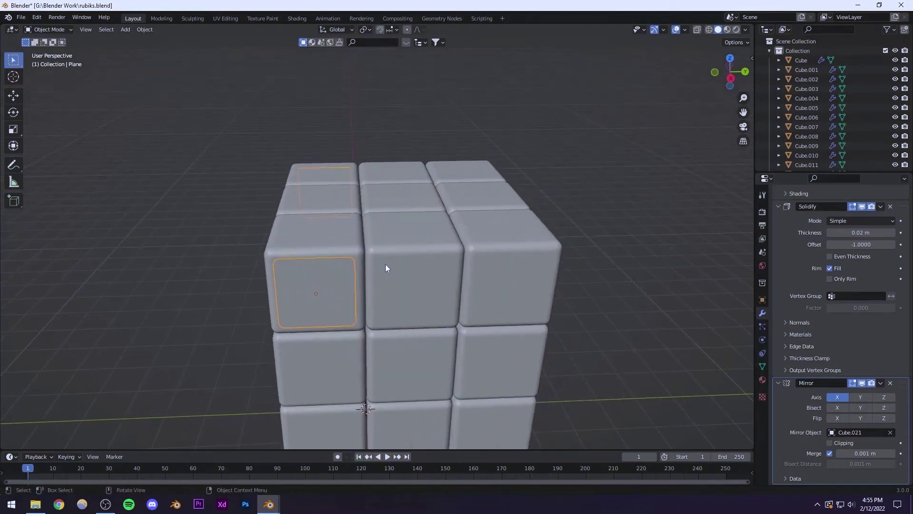
Step: Duplicate the corner sticker along Y onto the top row's middle cube and check its centering from the right view
key("shift+d")
key("y")
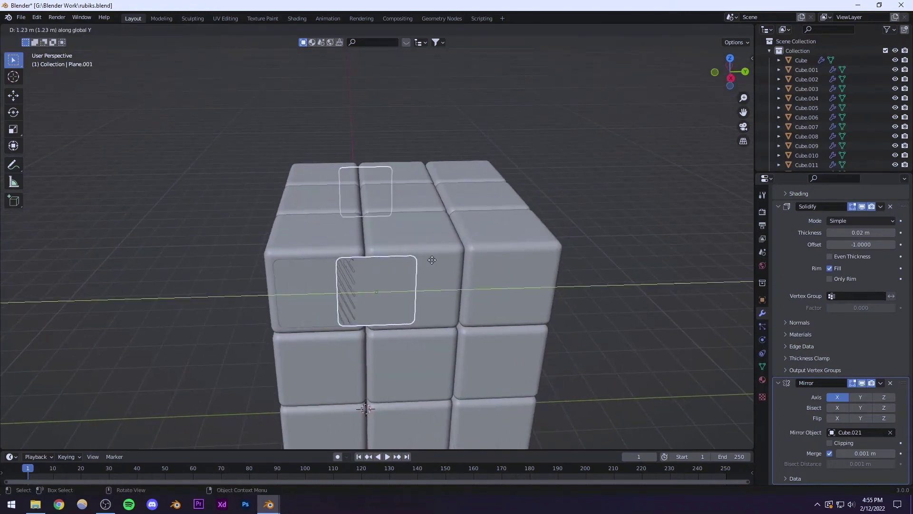
left_click(461, 256)
key("KP_3")
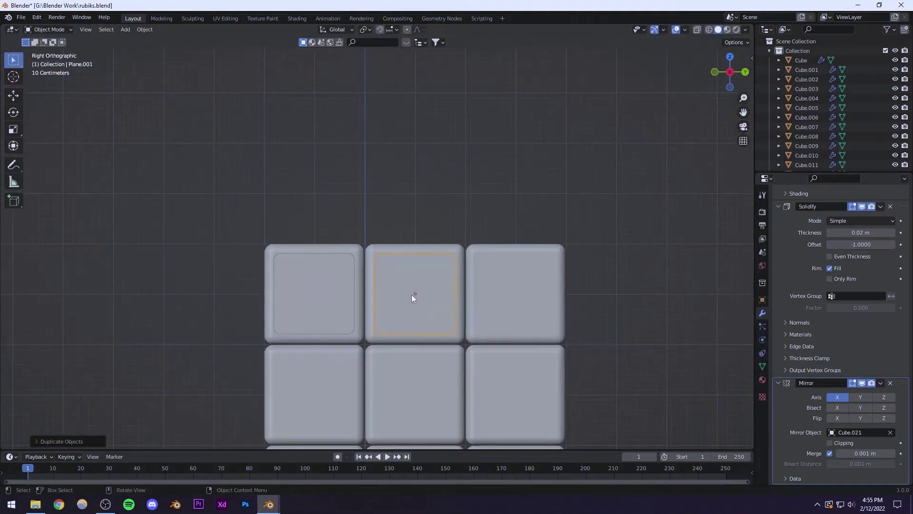
scroll(412, 295, "up", 3)
middle_click_drag(405, 267, 340, 222, "shift")
scroll(509, 201, "up", 2)
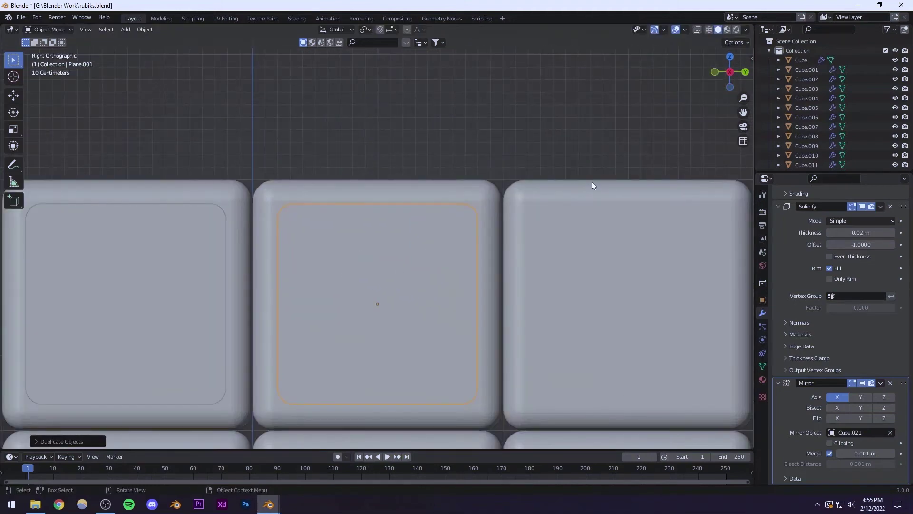
key("g")
key("y")
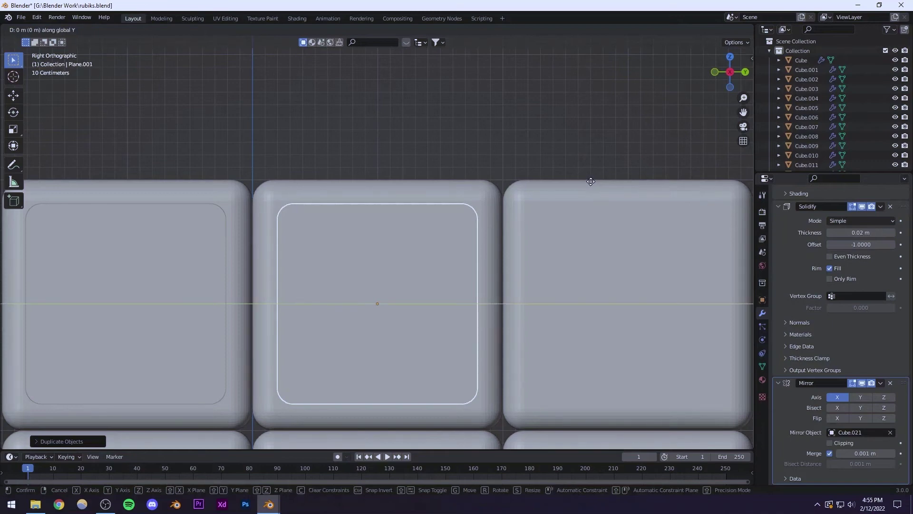
left_click(589, 180)
scroll(410, 185, "down", 8)
middle_click_drag(391, 256, 231, 257)
scroll(360, 268, "up", 5)
scroll(292, 286, "down", 4)
scroll(378, 259, "up", 6)
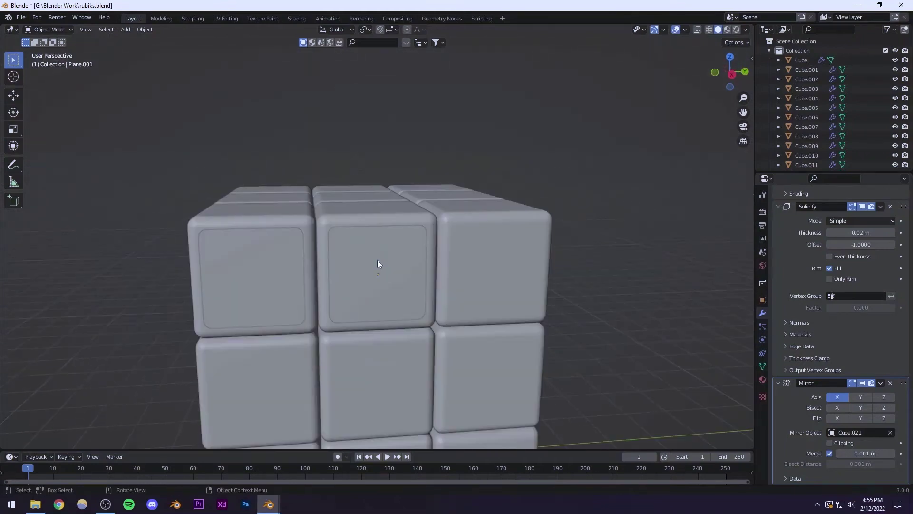
Step: Duplicate the middle sticker about 2.02 m along Y onto the third cube of the top row
left_click(378, 260)
middle_click_drag(396, 255, 367, 262, "alt")
key("shift+d")
key("y")
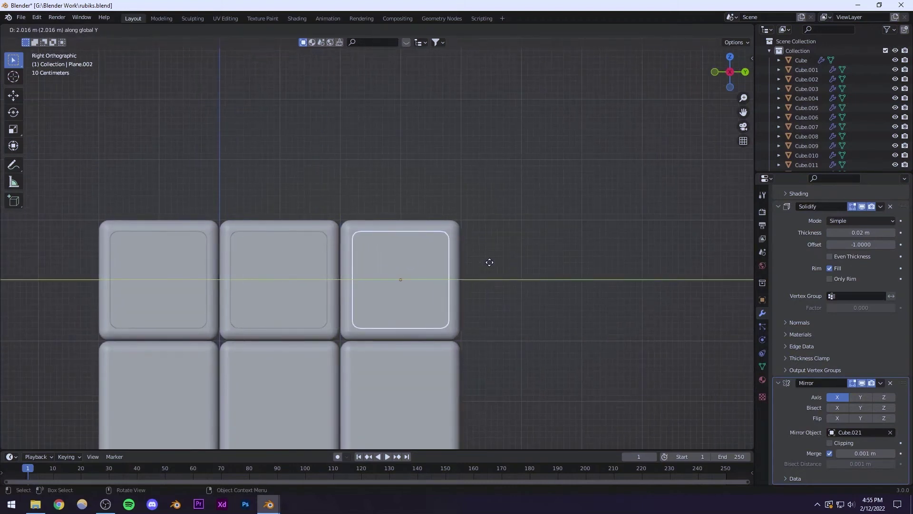
left_click(489, 266)
middle_click_drag(347, 253, 438, 271)
scroll(340, 272, "down", 2)
scroll(340, 271, "up", 5)
Step: Select the three top-row stickers and duplicate them down along Z onto the middle row of cubes
left_click(328, 281)
left_click(375, 267, "shift")
left_click(425, 254, "shift")
middle_click_drag(371, 304, 399, 257, "shift")
key("shift+d")
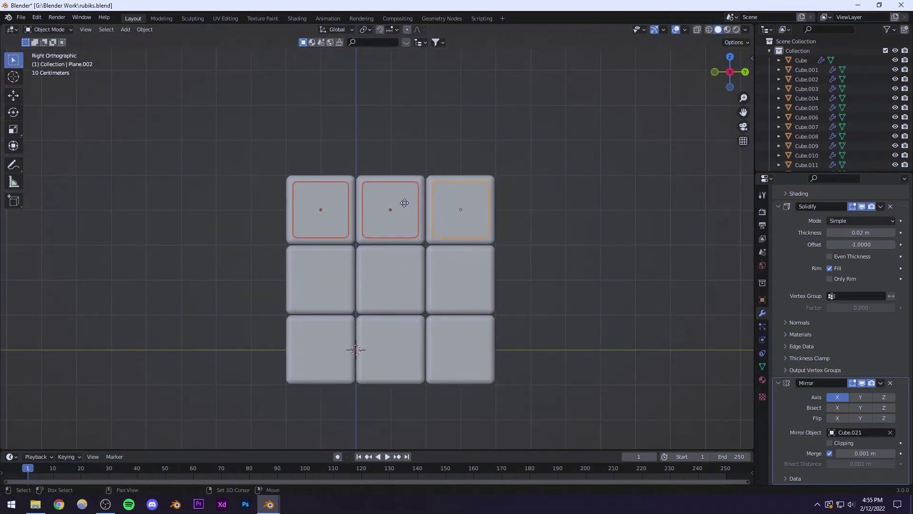
key("z")
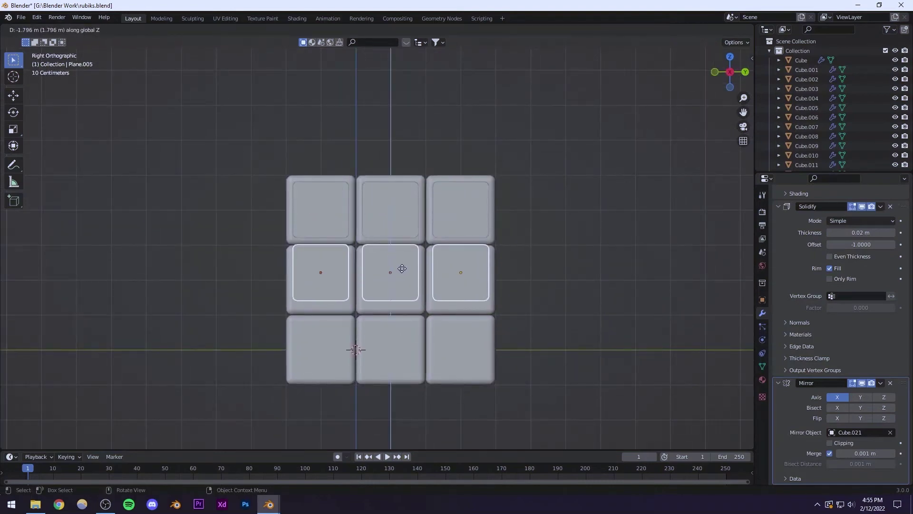
left_click(402, 272)
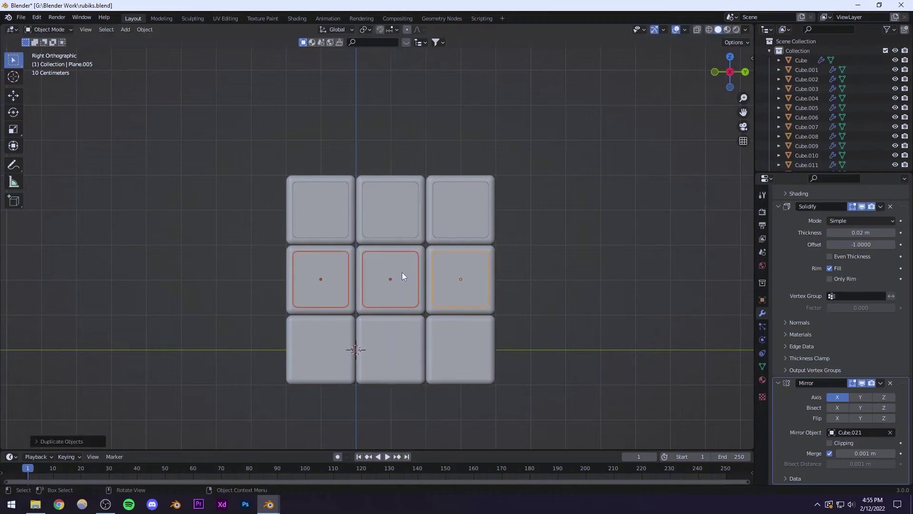
Step: Duplicate the middle-row stickers about 2 m down along Z onto the bottom row and save the file
key("shift+d")
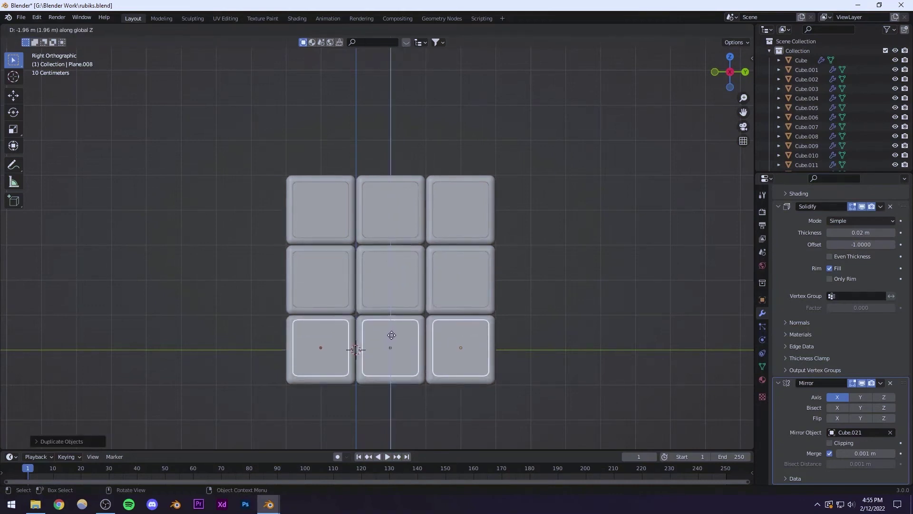
key("z")
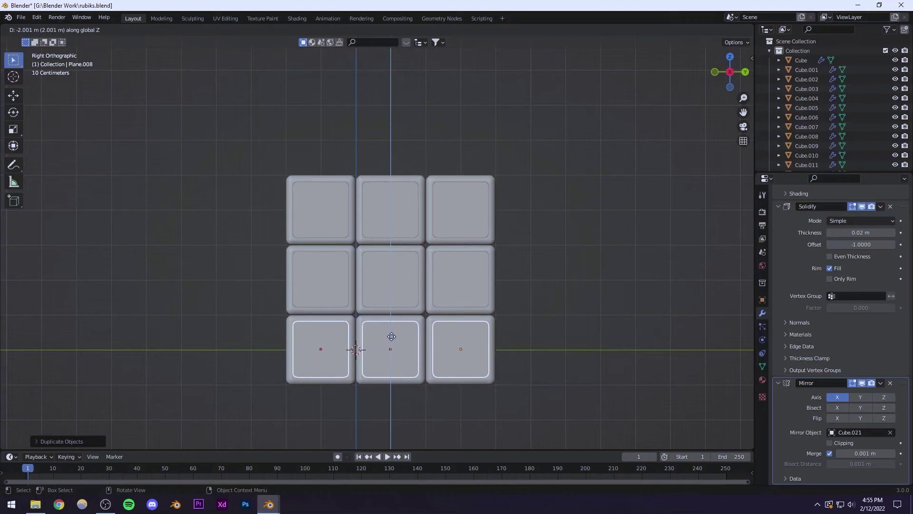
left_click(391, 336)
scroll(441, 256, "down", 3)
middle_click_drag(441, 255, 436, 218)
scroll(371, 252, "up", 6)
scroll(361, 250, "down", 6)
scroll(332, 290, "up", 4)
scroll(329, 267, "down", 2)
key("ctrl+s")
scroll(320, 224, "up", 4)
Step: Duplicate the top corner sticker and rotate the copy 90° in top view
left_click(338, 217)
key("shift+d")
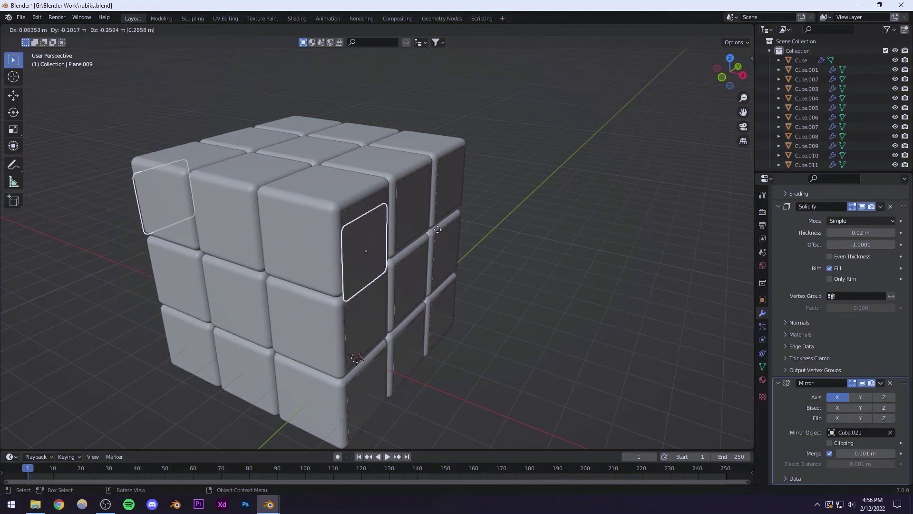
left_click(459, 221)
middle_click_drag(458, 221, 445, 307)
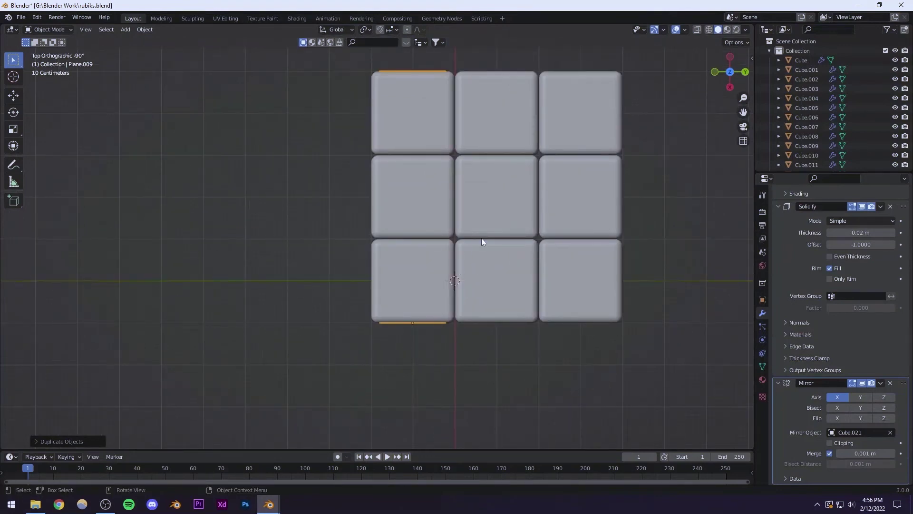
type("r90")
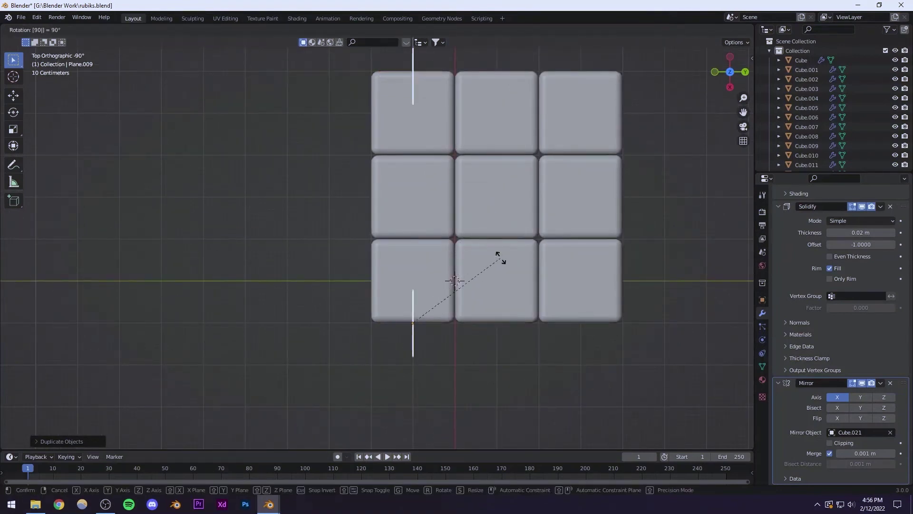
key("Return")
Step: Move the rotated sticker onto the adjacent front face of the corner cube, about 0.98 m along negative X and 1 m along negative Y
scroll(432, 356, "up", 3)
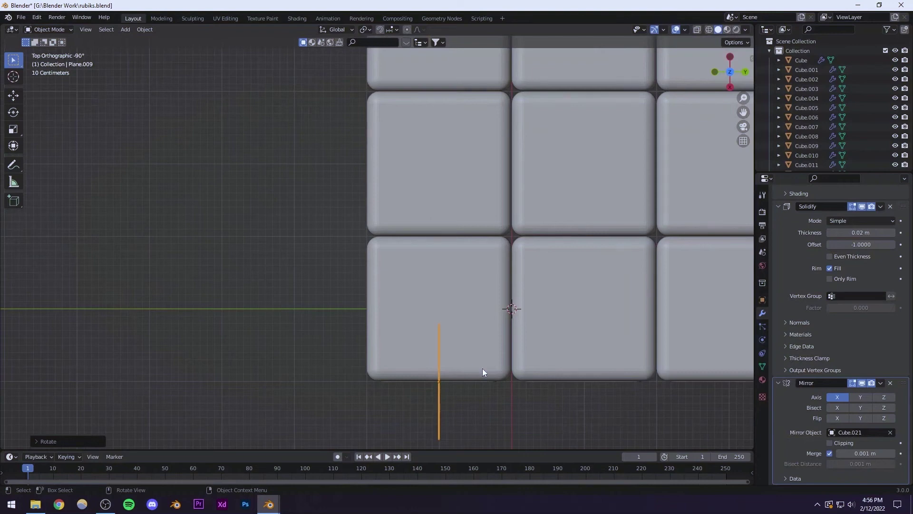
key("g")
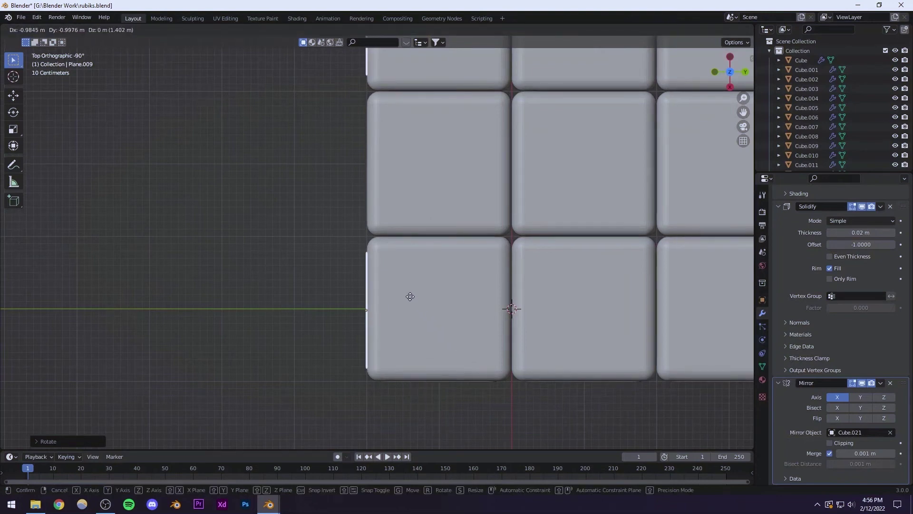
left_click(410, 297)
middle_click_drag(392, 318, 398, 253)
scroll(477, 233, "up", 4)
scroll(405, 230, "down", 3)
scroll(382, 270, "up", 2)
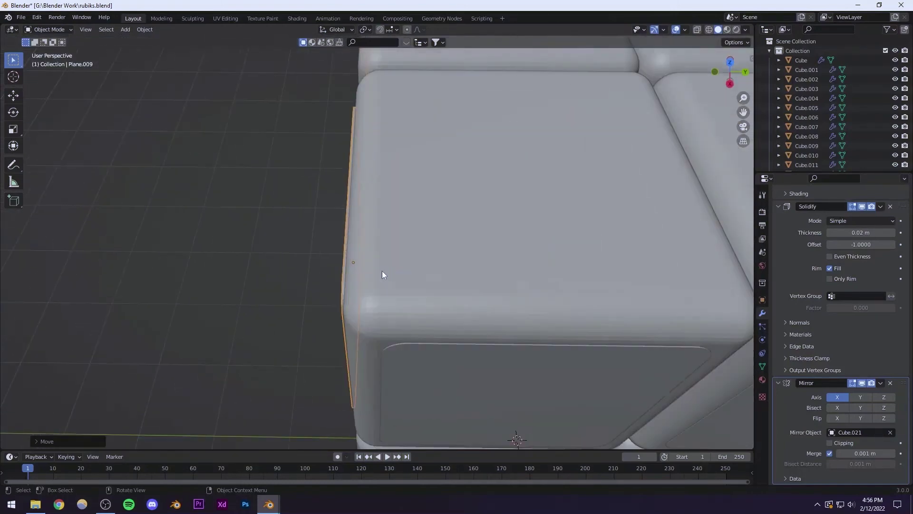
scroll(386, 271, "up", 4)
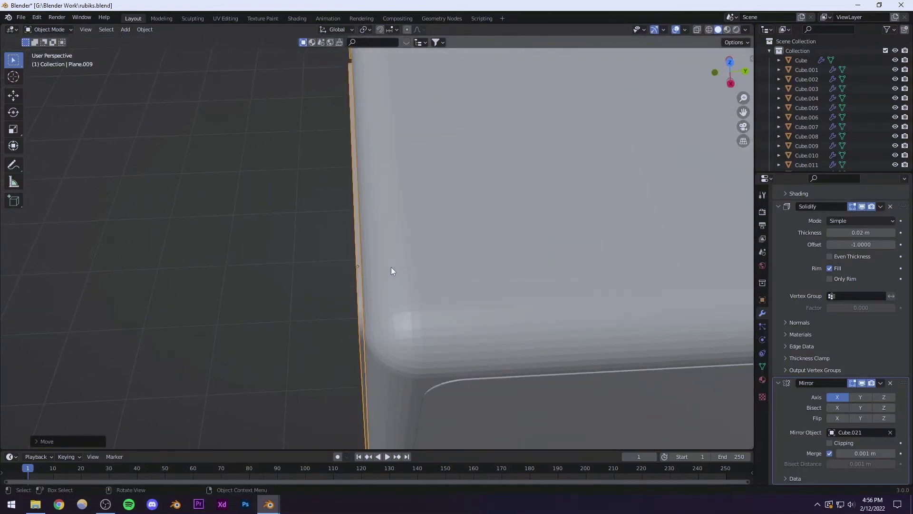
Step: Nudge the rotated sticker about 0.008 m along Y so that it sits against the cube's front face
key("g")
key("x")
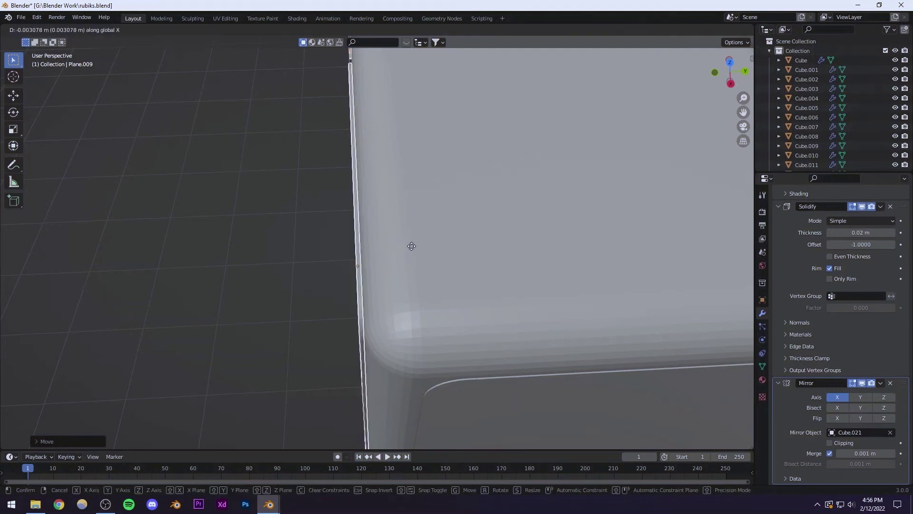
key("y")
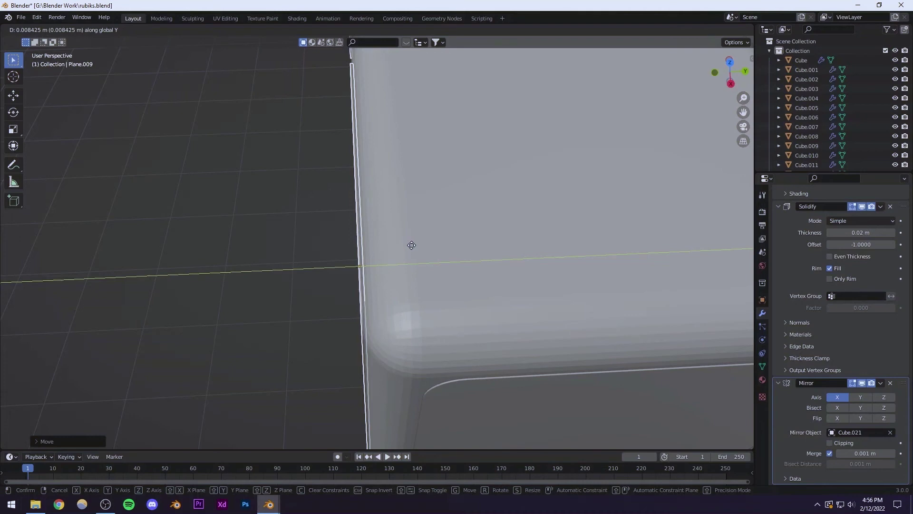
left_click(411, 245)
middle_click_drag(312, 265, 321, 268)
left_click(251, 258)
scroll(250, 258, "down", 2)
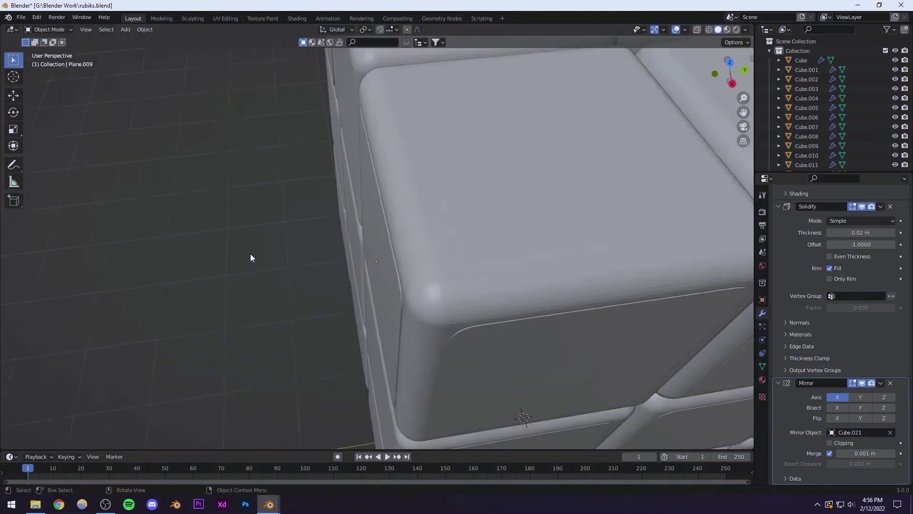
scroll(251, 255, "down", 4)
middle_click_drag(250, 255, 264, 260)
scroll(264, 259, "down", 4)
middle_click_drag(370, 212, 453, 169)
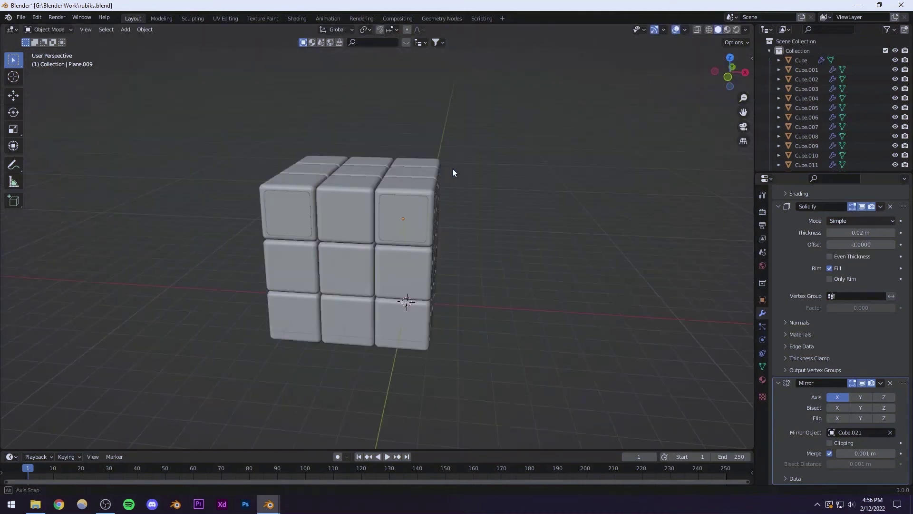
Step: Center the front-face sticker on its corner cube in front view, shifting it about 0.024 m in X and 0.008 m in Z
middle_click_drag(370, 237, 403, 233)
scroll(449, 233, "up", 1, "alt")
scroll(449, 233, "up", 4)
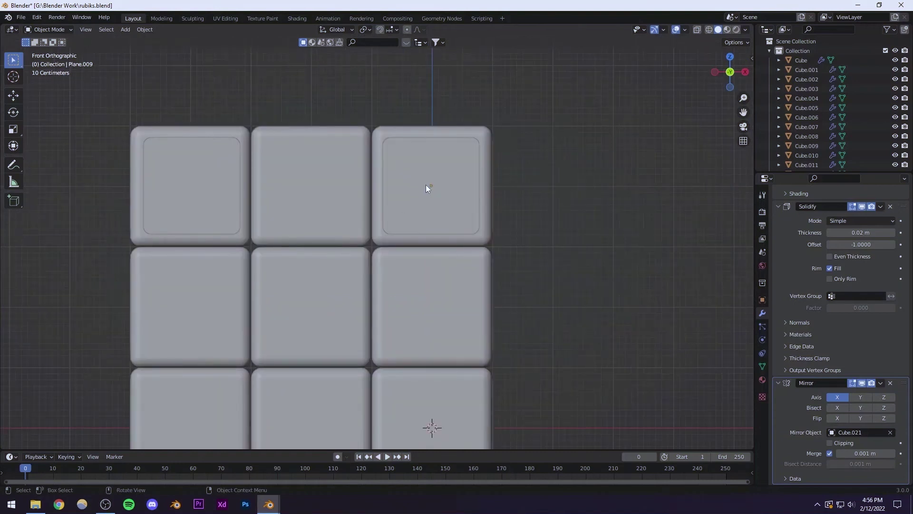
left_click(427, 189)
key("g")
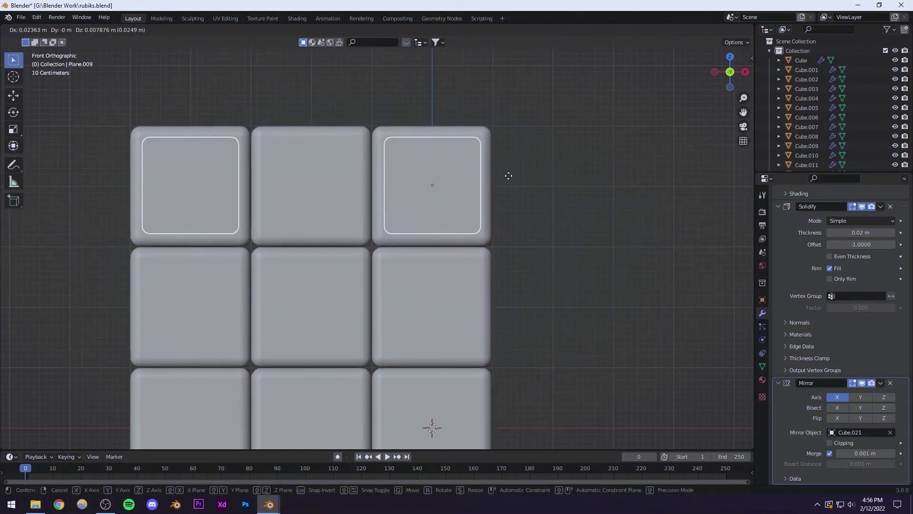
left_click(508, 175)
scroll(212, 191, "down", 4)
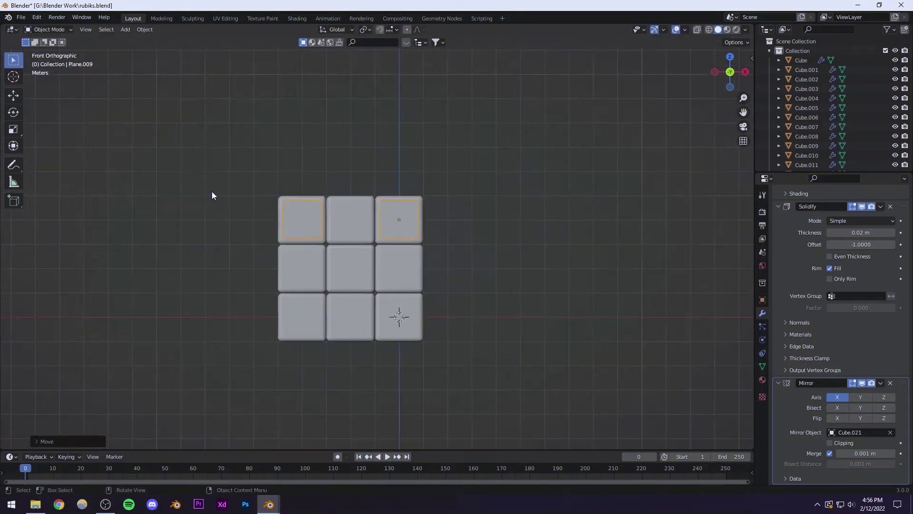
middle_click_drag(212, 191, 360, 237)
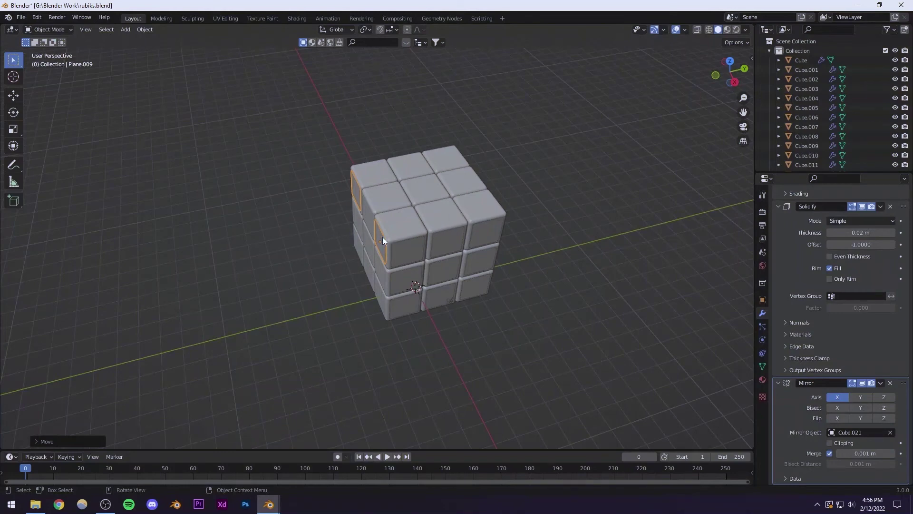
Step: Change the front sticker's mirror object to Cube.019 and its Mirror axis to Y
middle_click_drag(383, 236, 498, 252)
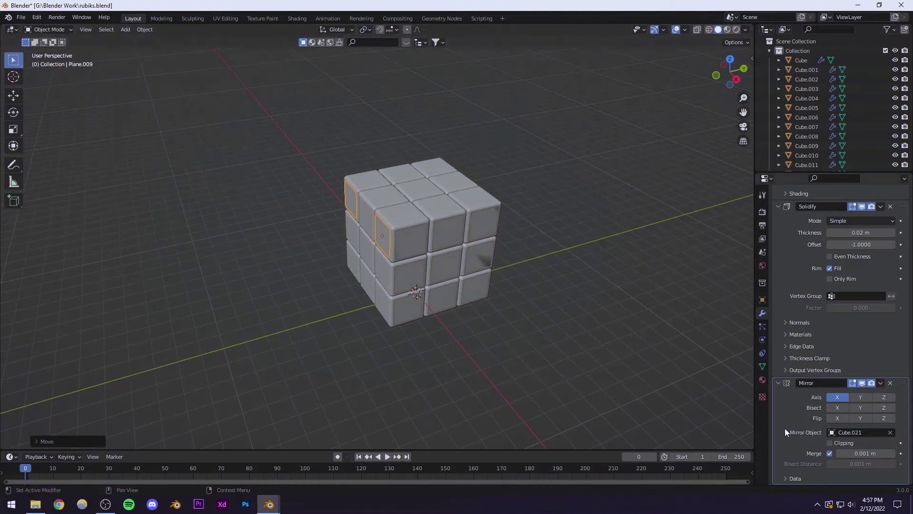
left_click(889, 432)
left_click(891, 431)
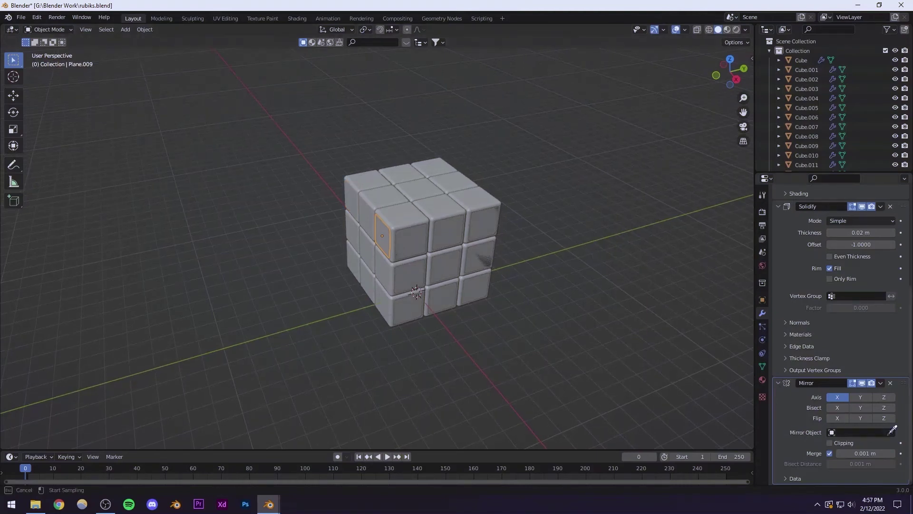
left_click(443, 207)
middle_click_drag(430, 222, 353, 213)
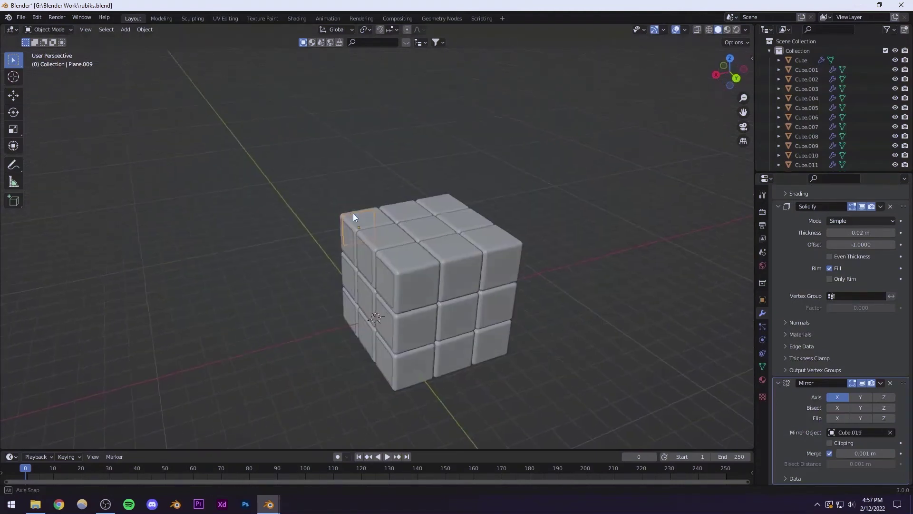
left_click(860, 397)
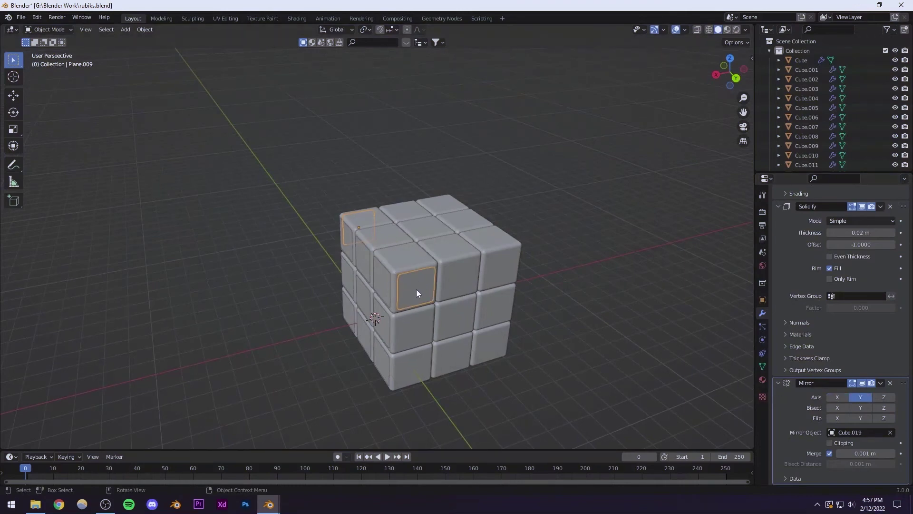
Step: Duplicate the front corner sticker along X onto the middle cube of the top row
middle_click_drag(461, 264, 361, 298)
scroll(457, 288, "up", 5)
scroll(450, 303, "up", 2)
key("shift+d")
key("x")
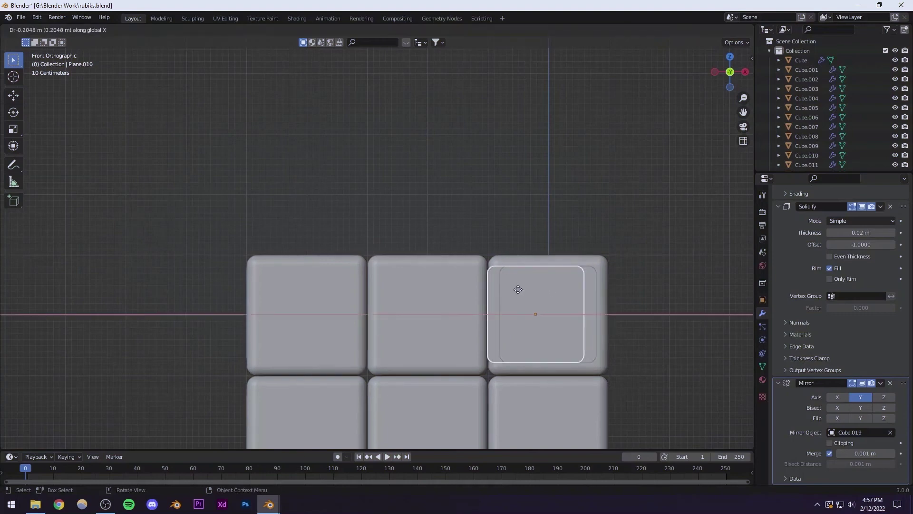
left_click(429, 281)
key("x")
left_click(414, 280)
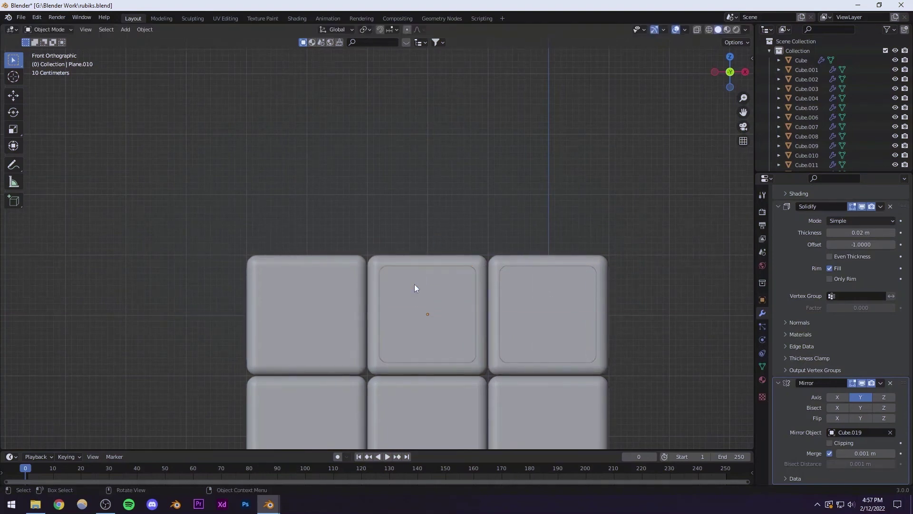
Step: Duplicate the front face's middle top sticker about 2.03 m along negative X onto the uncovered corner cube of the top row
key("ctrl+z")
key("shift+d")
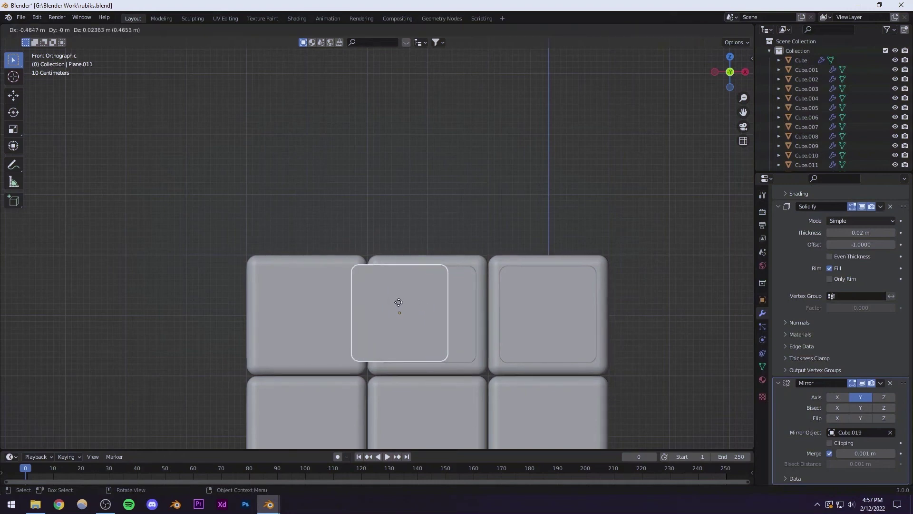
key("x")
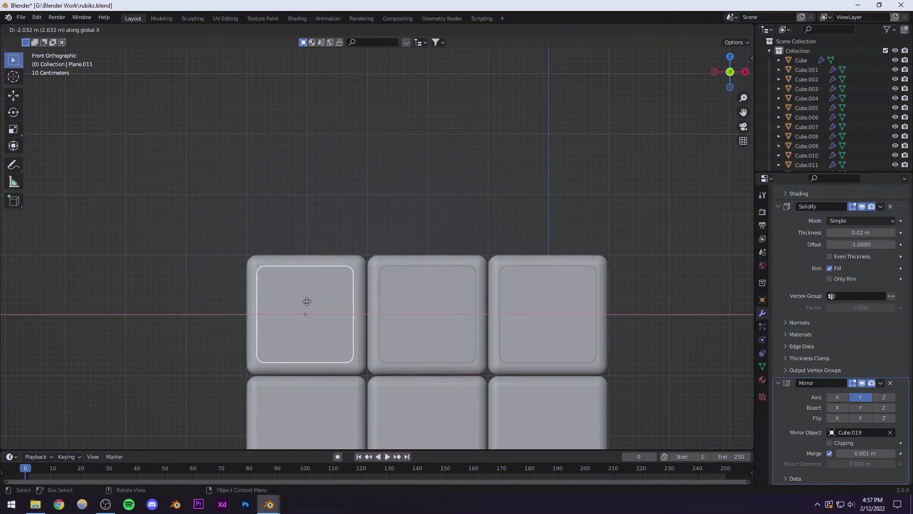
left_click(307, 301)
Step: Duplicate the three front stickers of the top row downward along Z onto the middle row
scroll(352, 273, "down", 7)
middle_click_drag(352, 273, 443, 306)
scroll(363, 293, "up", 3)
left_click(311, 281)
left_click(425, 291, "shift")
left_click(479, 289, "shift")
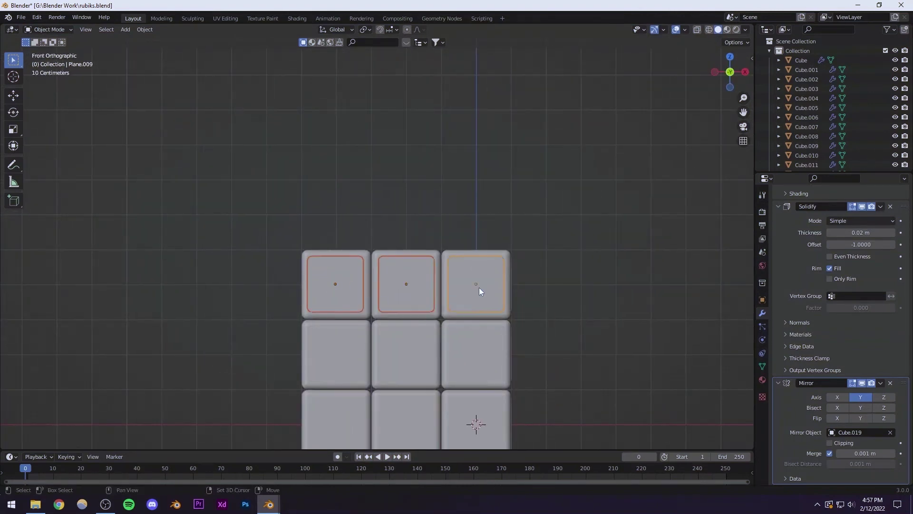
key("g")
key("z")
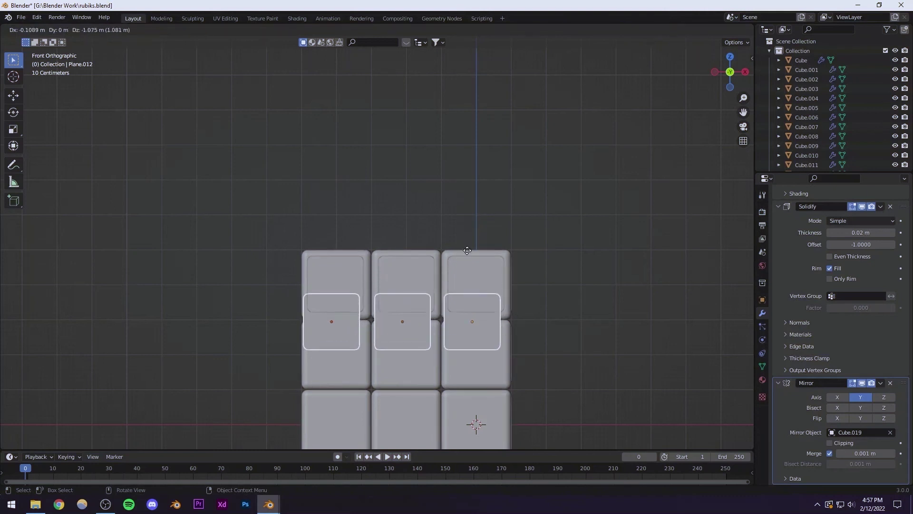
left_click(465, 275)
Step: Duplicate the three middle-row front stickers along Z onto the bottom row and save the file
scroll(404, 224, "up", 2)
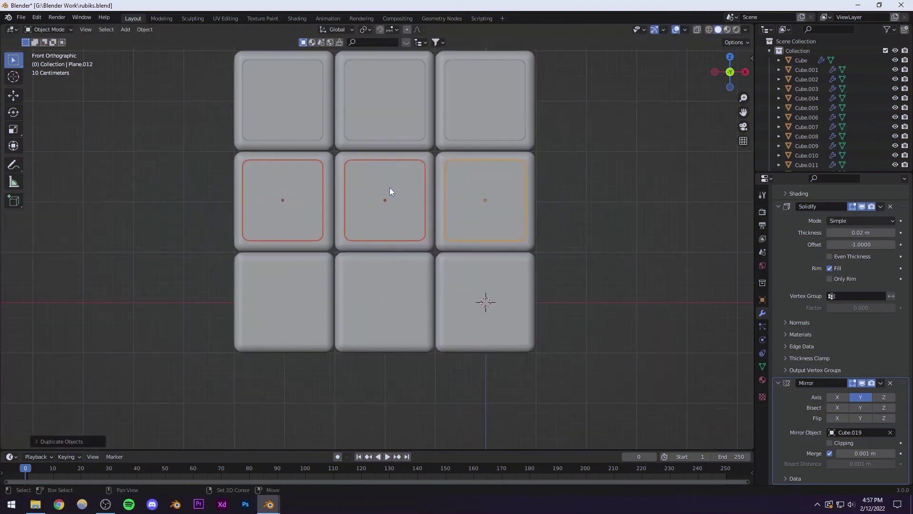
key("shift+d")
key("z")
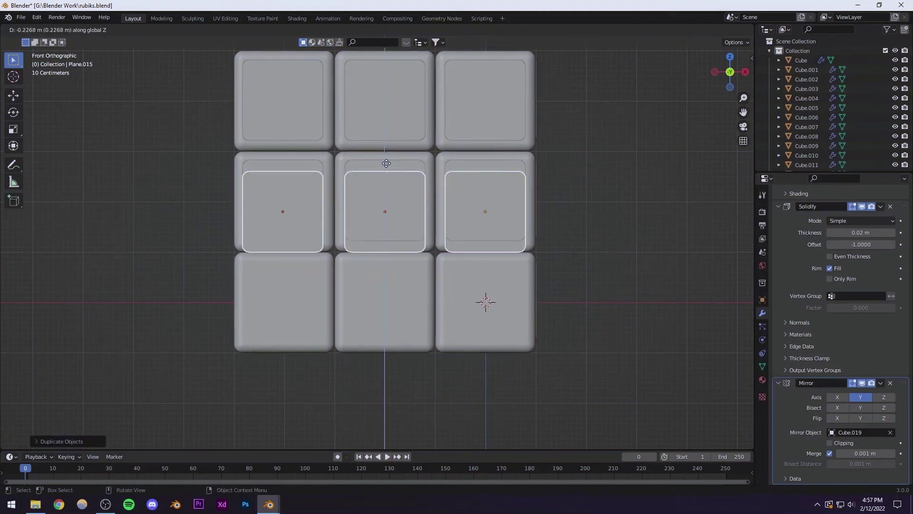
left_click(385, 250)
middle_click_drag(493, 207, 361, 273)
scroll(393, 253, "up", 3)
key("ctrl+s")
Step: Duplicate the top corner sticker of the face mirrored on X, raising the copy about 1.08 m along Z in right view
left_click(361, 274)
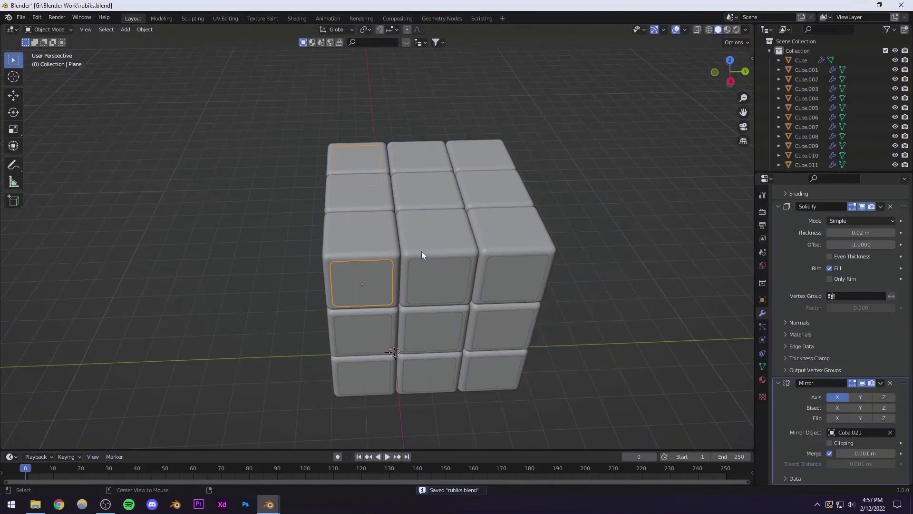
middle_click_drag(421, 251, 409, 283, "alt")
scroll(409, 284, "up", 4)
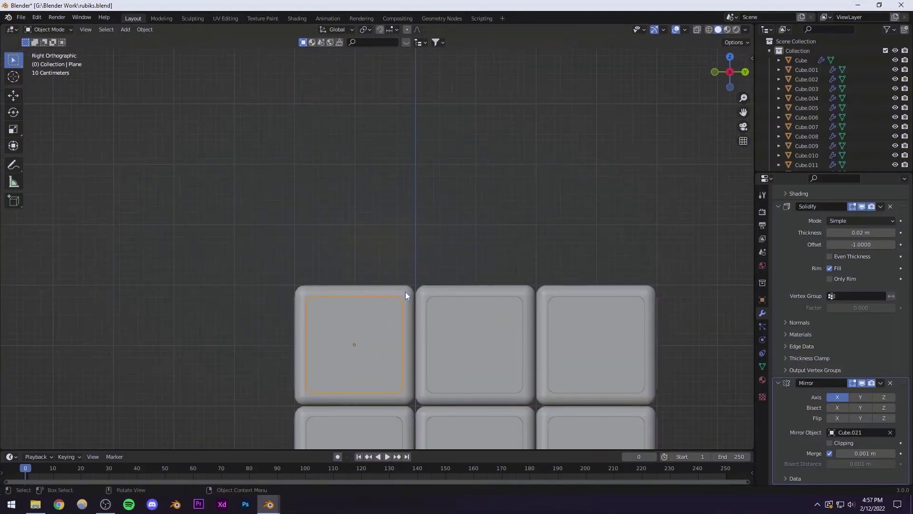
key("shift+d")
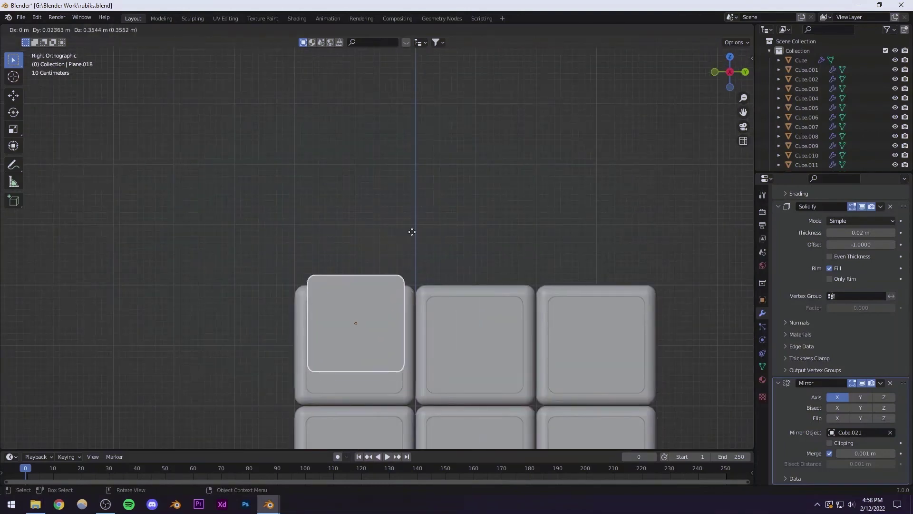
key("z")
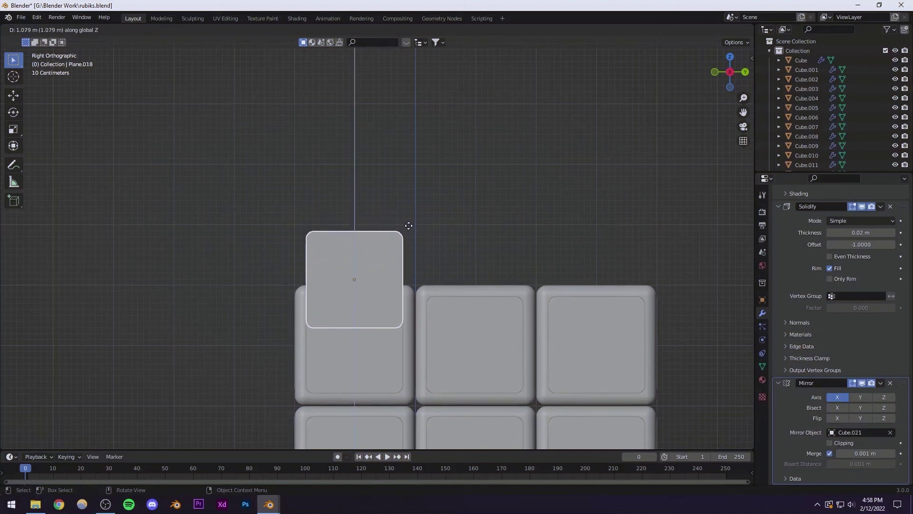
left_click(409, 224)
Step: Rotate the raised sticker copy 90° about the Y axis so it lies flat above the cube
type("r")
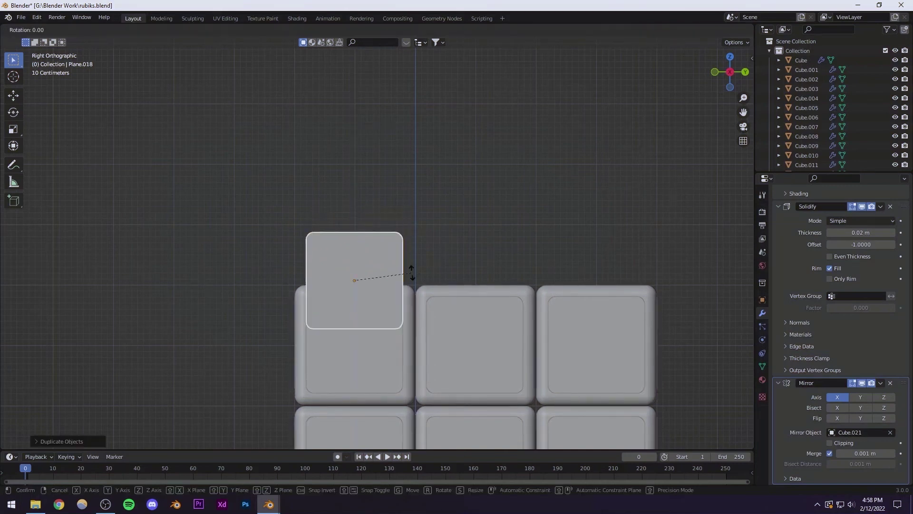
type("x90")
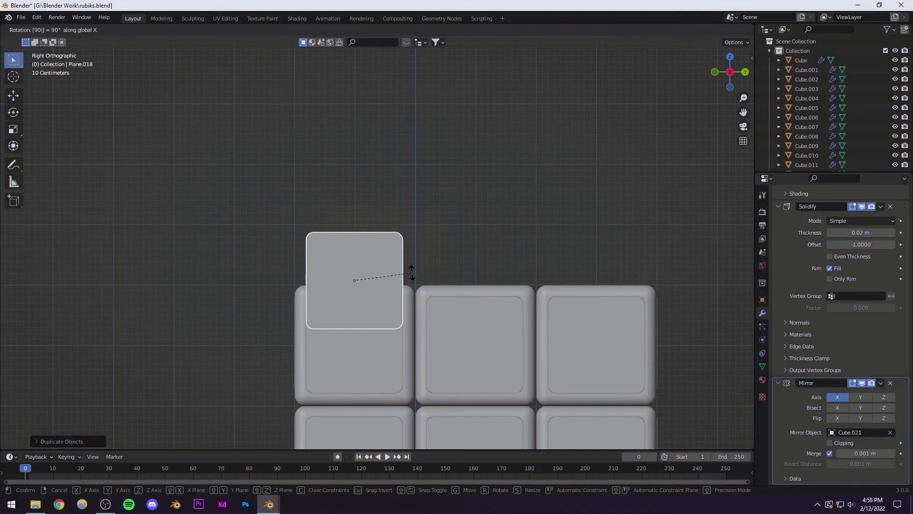
key("BackSpace")
key("BackSpace")
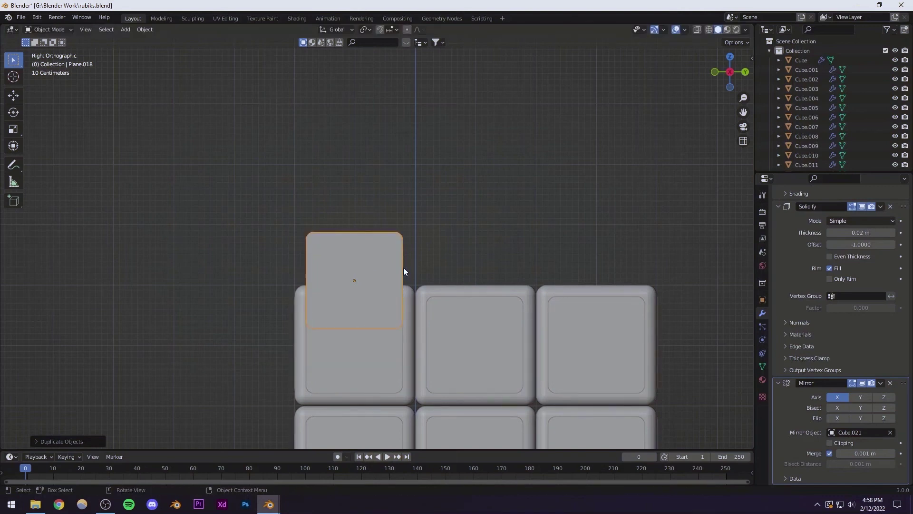
type("y90")
key("Return")
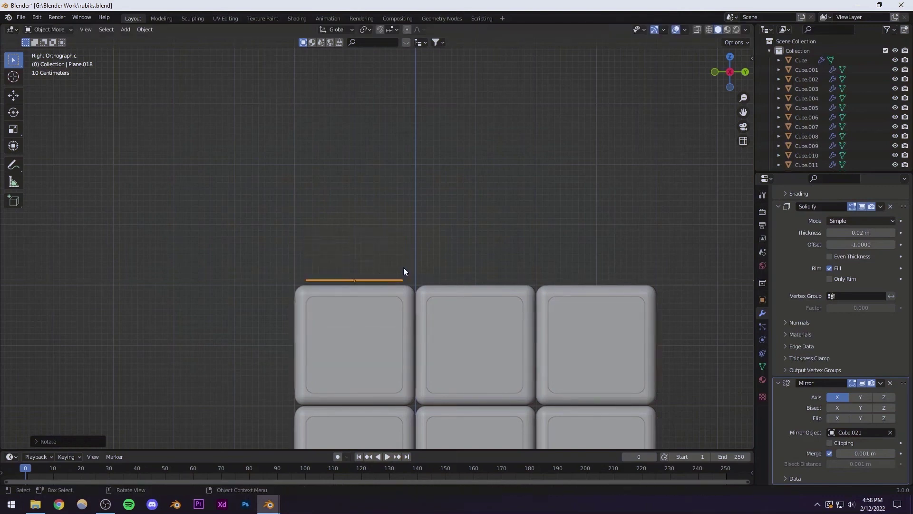
Step: Lower the flat sticker about 0.09 m along Z so that it sits on the corner cube's top face
scroll(351, 312, "up", 5)
middle_click_drag(340, 366, 394, 269, "shift")
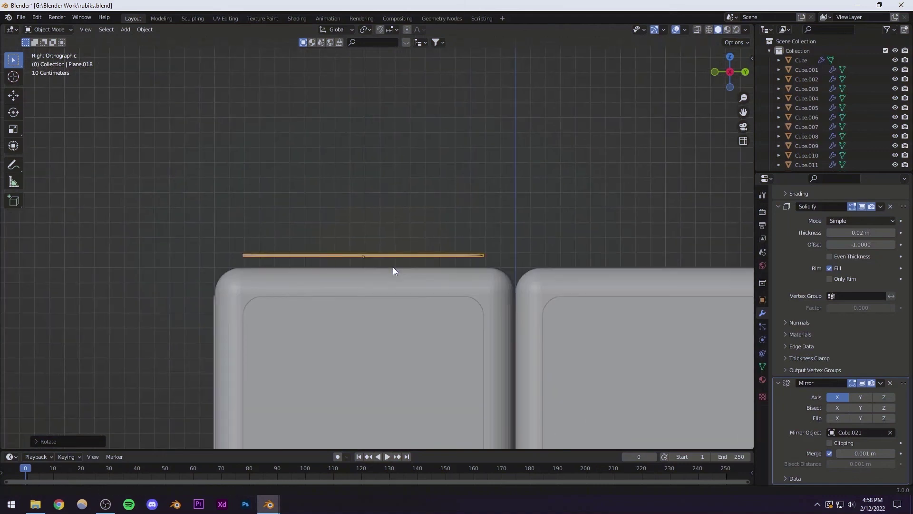
scroll(393, 270, "up", 4)
key("g")
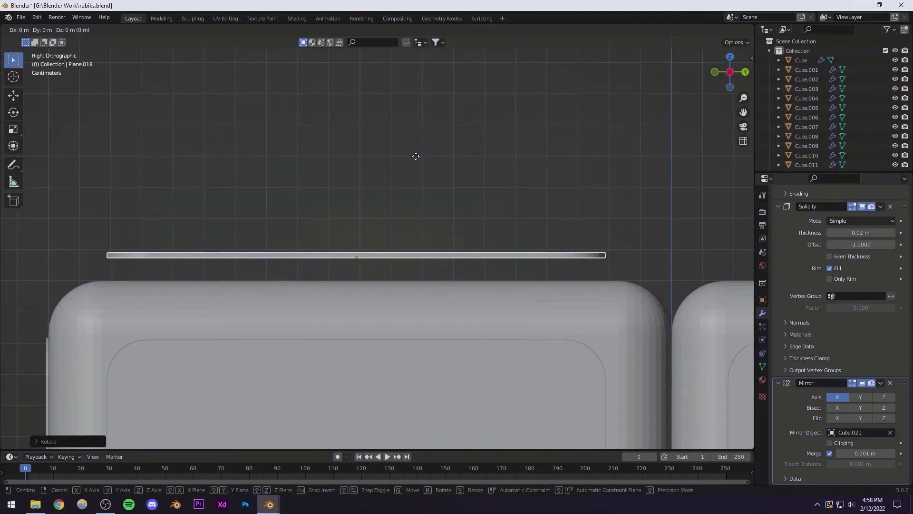
key("z")
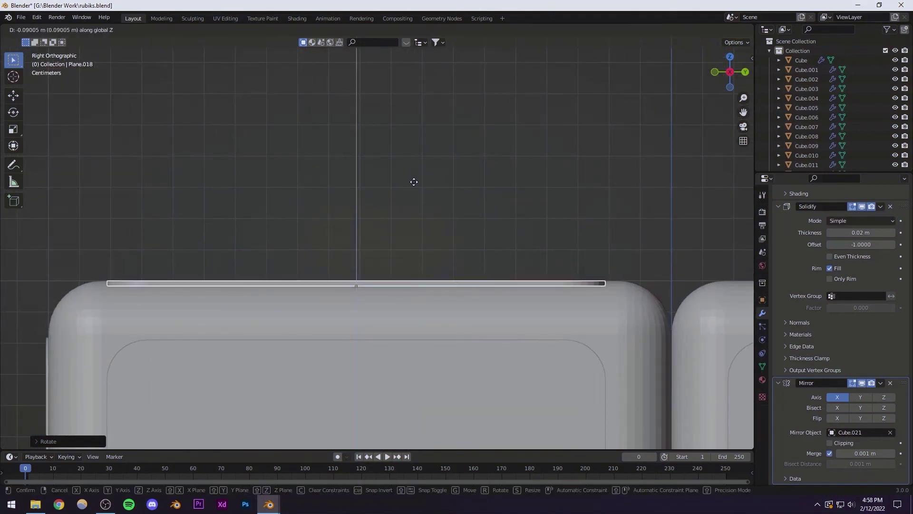
left_click(414, 181)
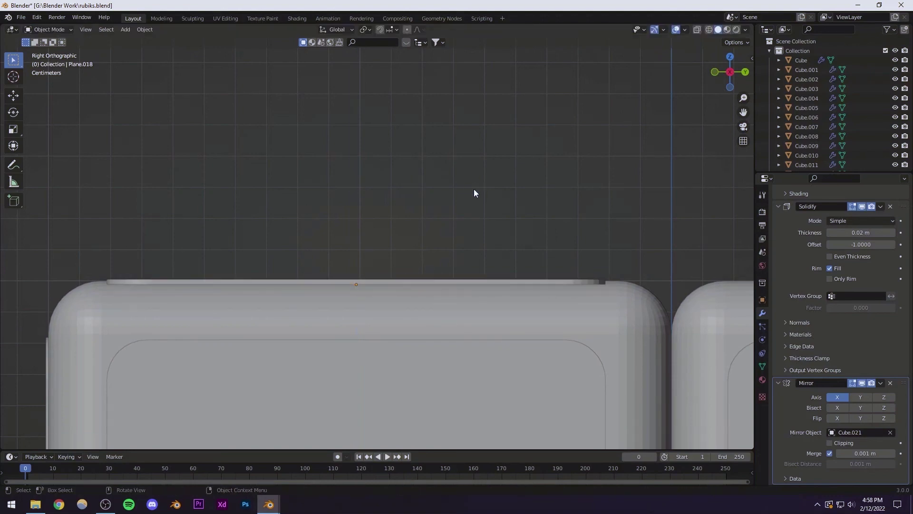
Step: Center the top sticker on its corner cube in top view, moving it about 1 m along negative X
middle_click_drag(474, 189, 336, 327)
scroll(416, 238, "down", 5)
middle_click_drag(361, 283, 412, 324, "shift")
left_click(284, 293)
scroll(375, 233, "up", 2)
key("g")
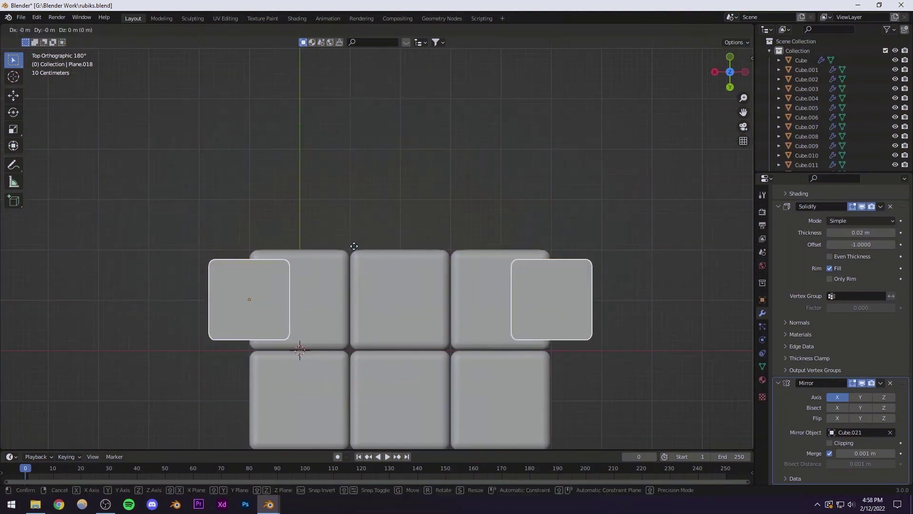
key("x")
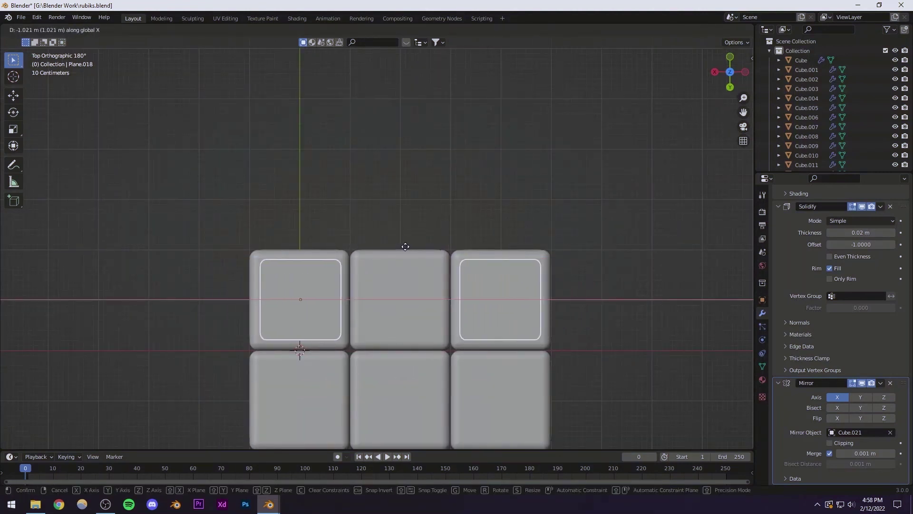
left_click(403, 250)
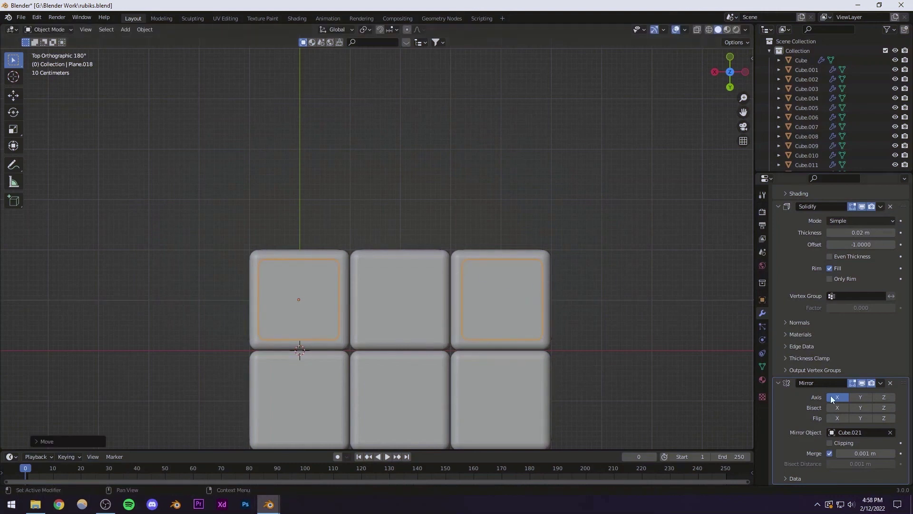
Step: Change the top sticker's mirror object to Cube.015 and its Mirror axis to Z
middle_click_drag(671, 363, 379, 305)
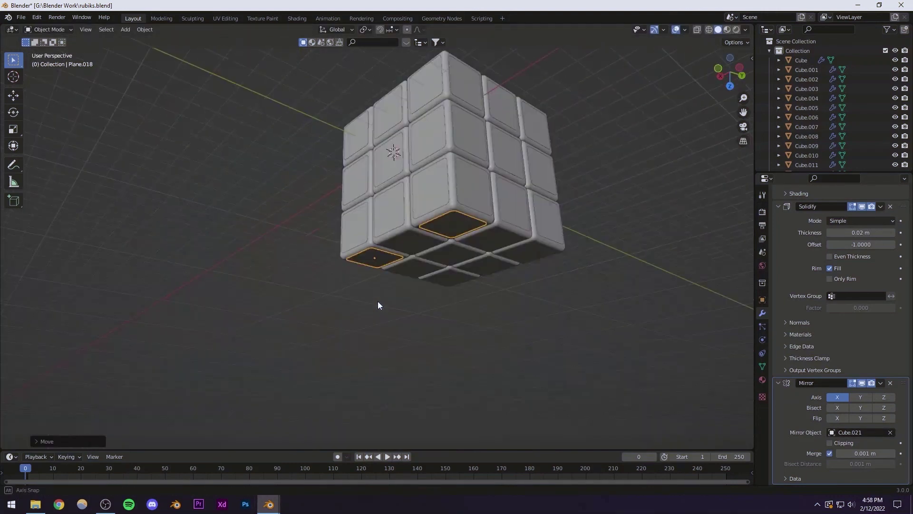
left_click(890, 432)
left_click(891, 432)
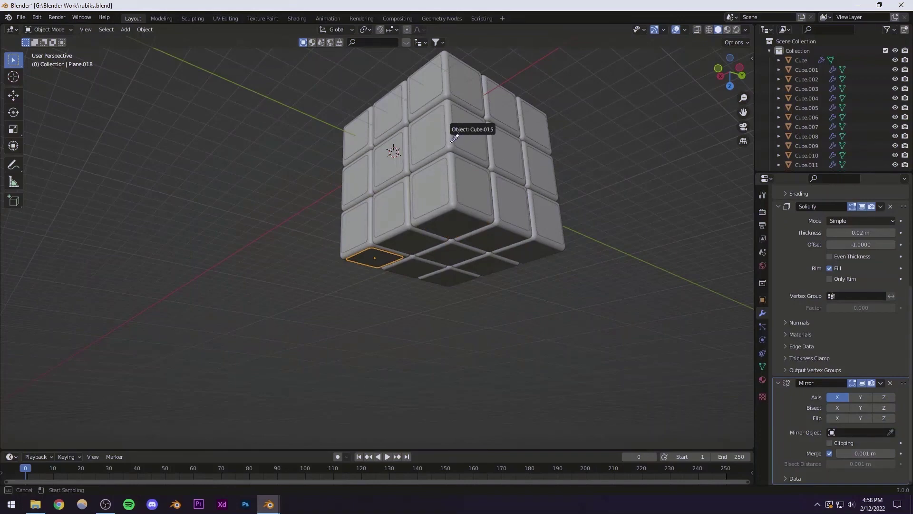
left_click(477, 143)
middle_click_drag(430, 207, 456, 214)
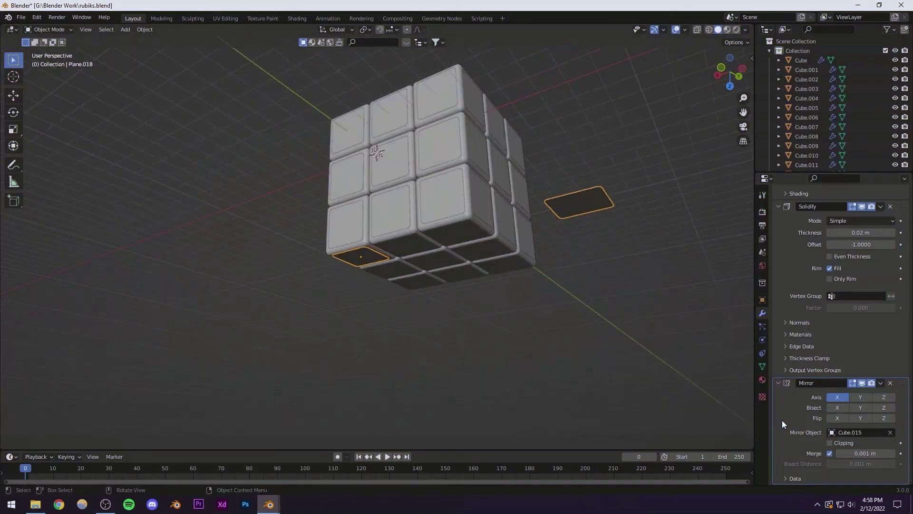
left_click(859, 397)
scroll(381, 251, "down", 4)
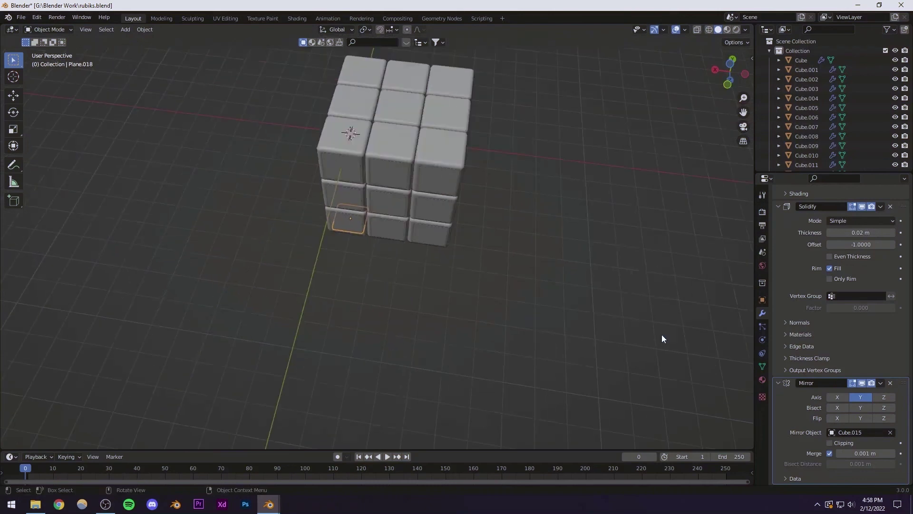
left_click(867, 397)
Step: Duplicate the top-face corner sticker along X onto the middle cube of the same row in top view
middle_click_drag(403, 260, 393, 168)
mouse_move(346, 149)
middle_mouse_down()
mouse_move(361, 197)
mouse_move(345, 158)
middle_mouse_up()
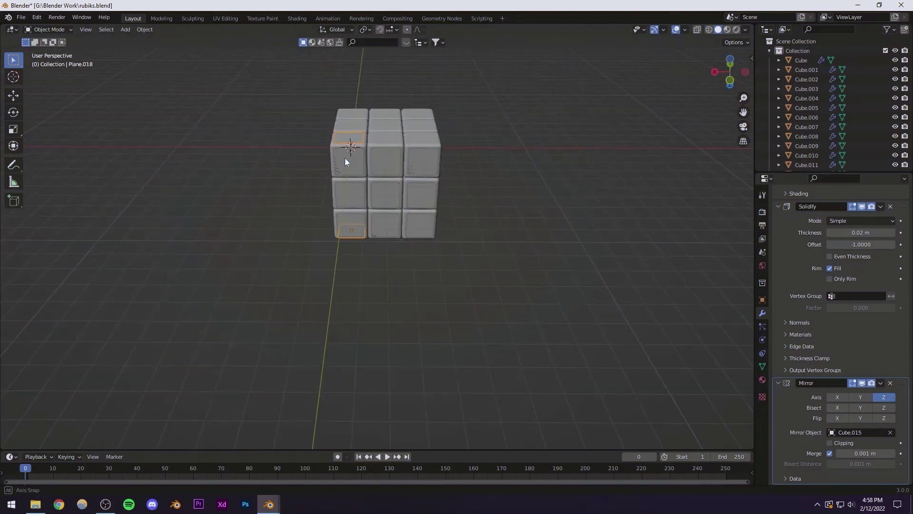
scroll(374, 240, "down", 6)
scroll(374, 239, "up", 6)
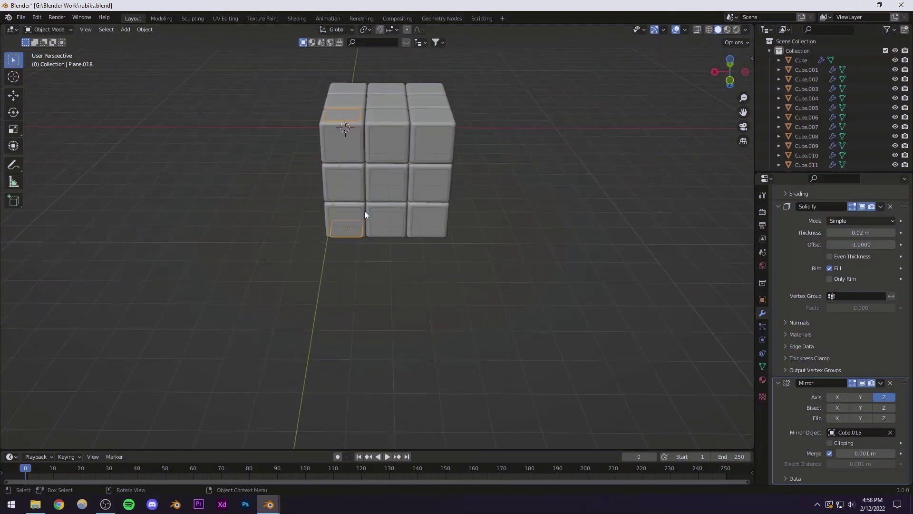
middle_click_drag(364, 210, 371, 284)
scroll(370, 283, "down", 4)
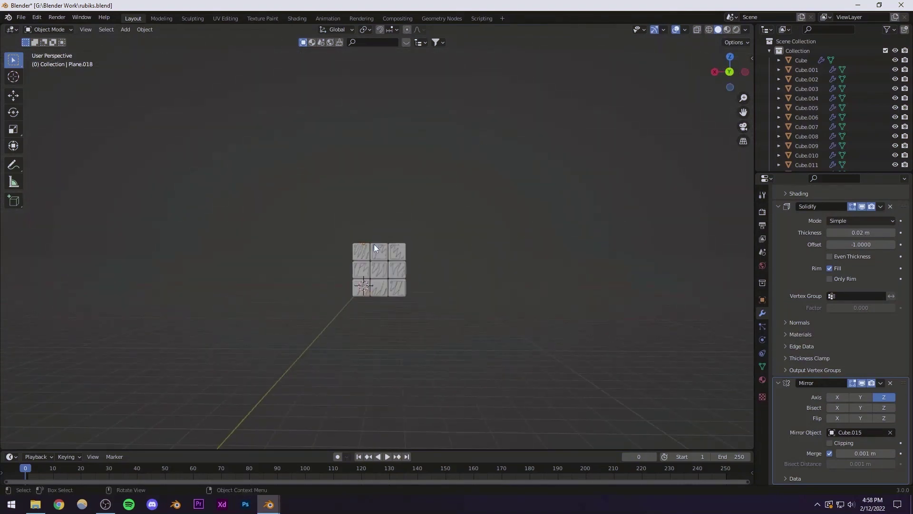
middle_click_drag(374, 244, 378, 292, "alt")
scroll(383, 270, "up", 7)
scroll(384, 271, "up", 3)
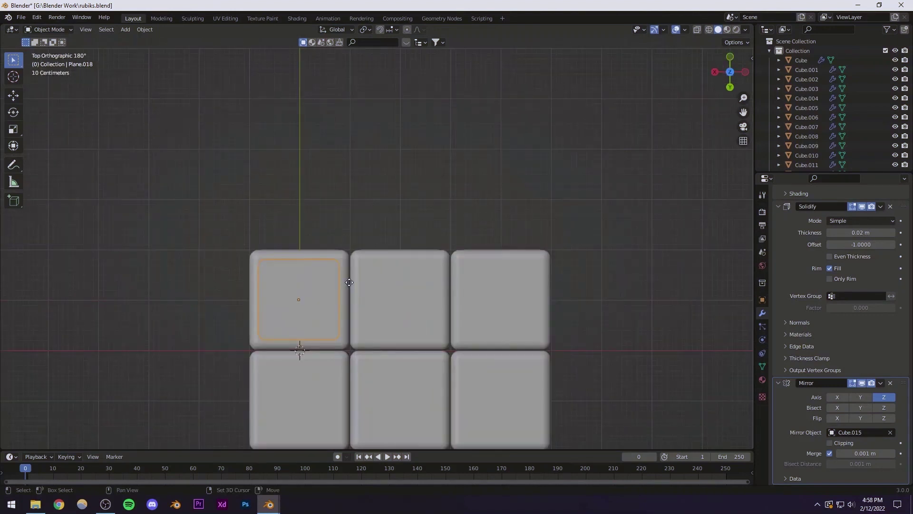
key("shift+d")
key("x")
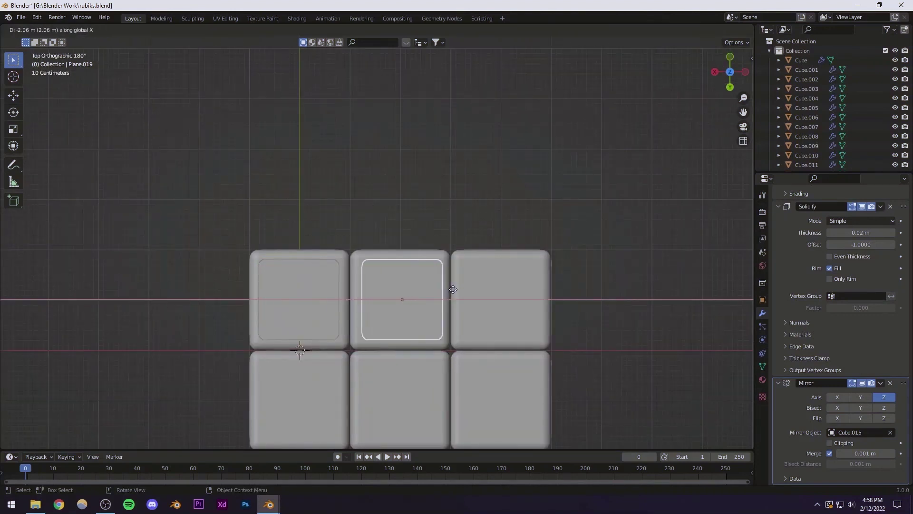
left_click(451, 291)
key("x")
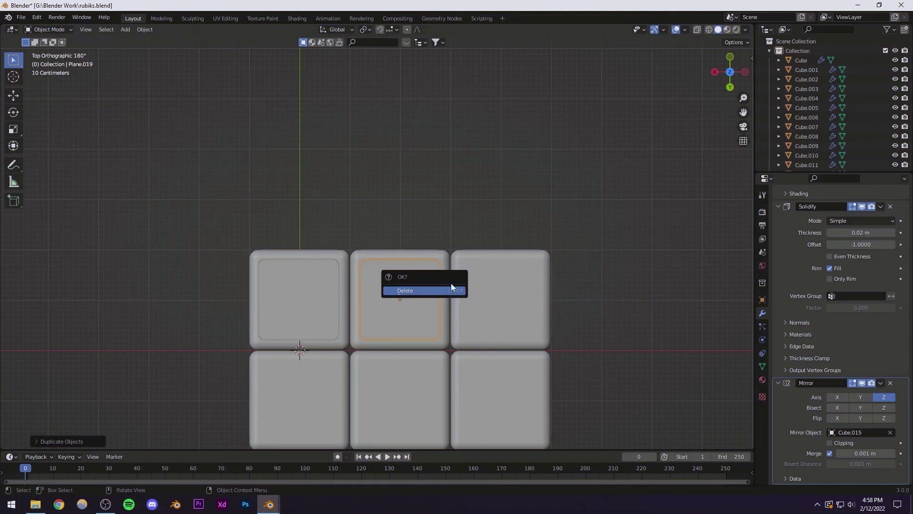
Step: Duplicate the top face's middle sticker along X onto the remaining corner cube of the row
key("shift+d")
key("x")
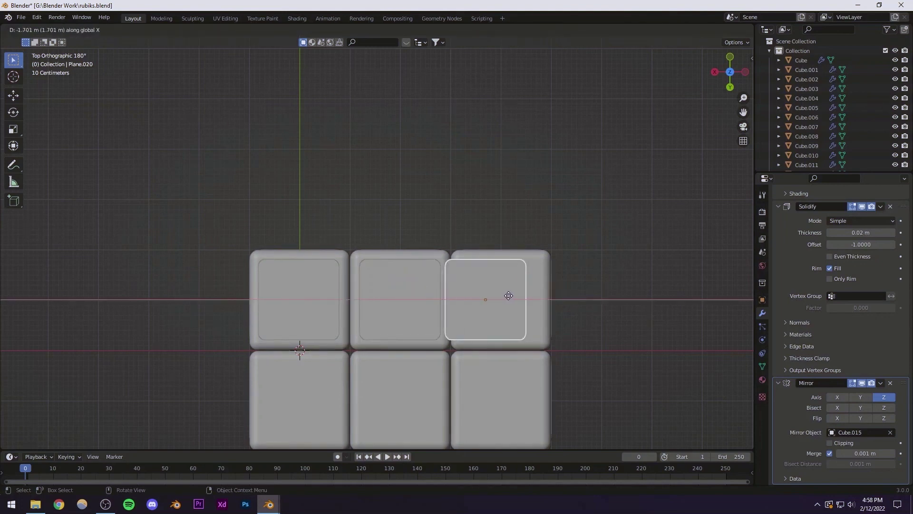
left_click(518, 295)
Step: Duplicate the top face's completed row of three stickers about 1.98 m along Y onto the middle row of cubes
left_click(415, 299, "shift")
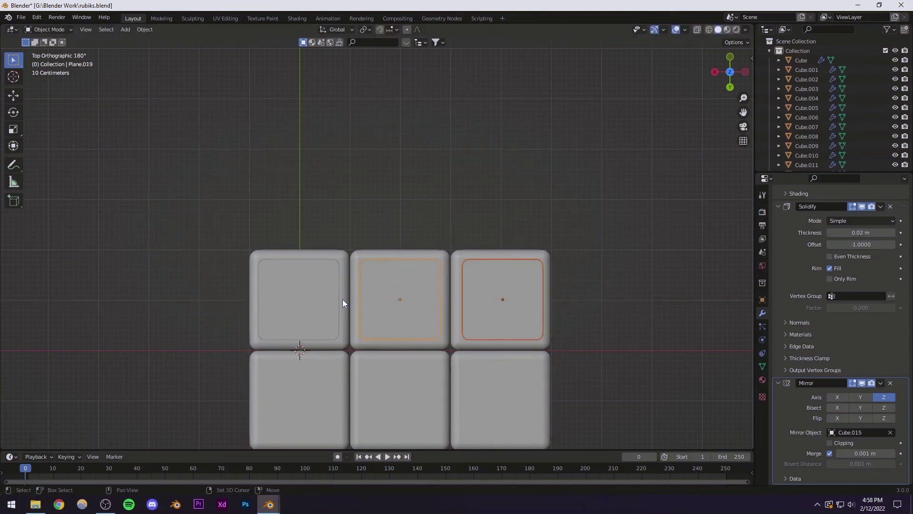
left_click(311, 299, "shift")
scroll(333, 308, "down", 3)
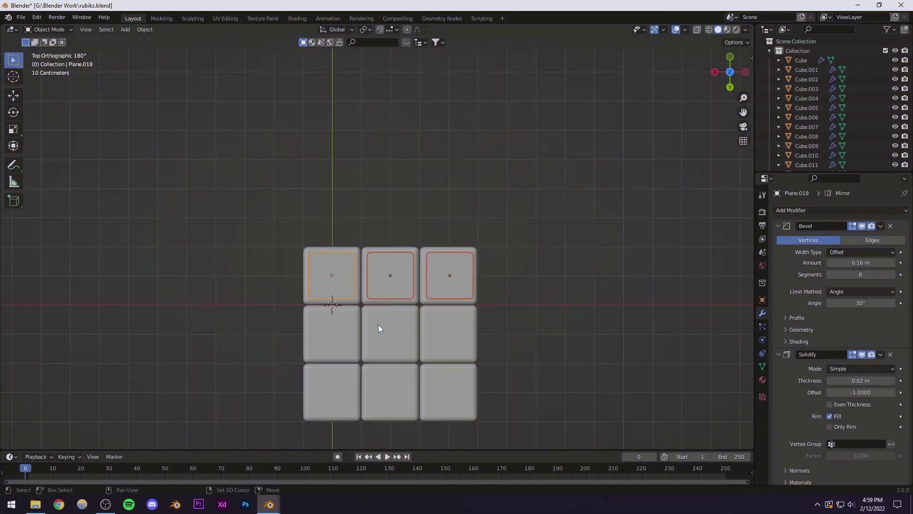
middle_click_drag(385, 286, 374, 237, "shift")
key("shift+d")
key("shift+d")
key("z")
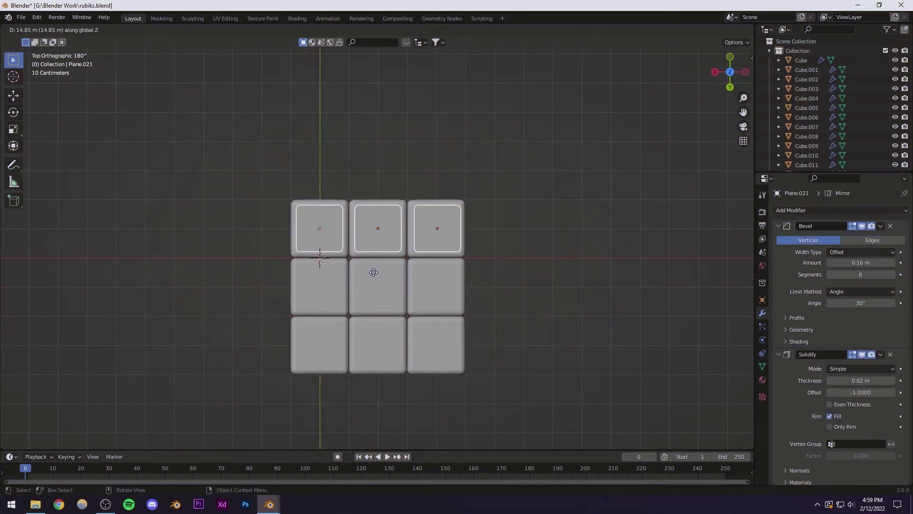
key("y")
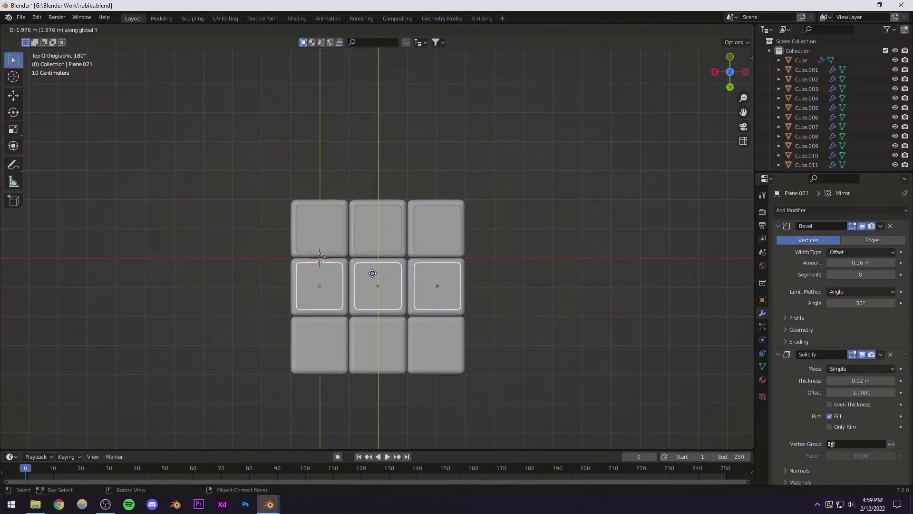
left_click(372, 273)
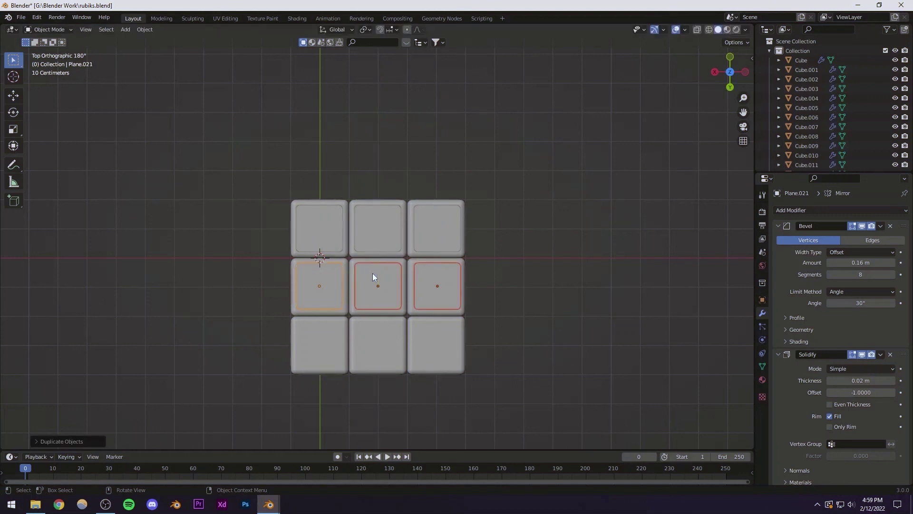
Step: Duplicate the middle row's three top stickers along Y onto the last row of cubes, and clear the selection
key("shift+d")
key("y")
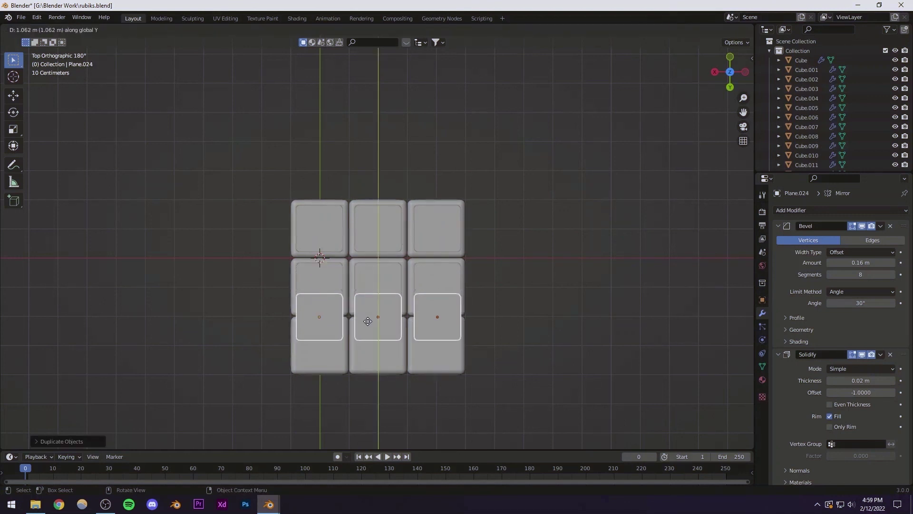
left_click(367, 332)
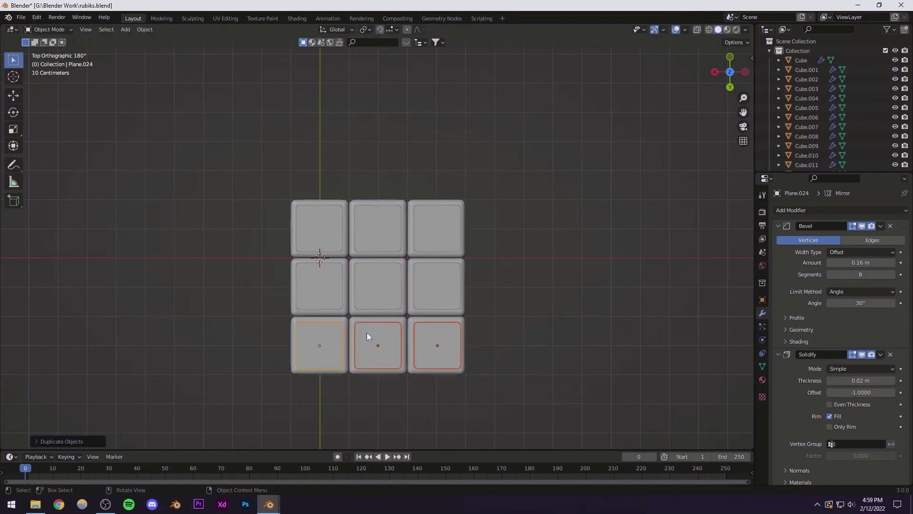
left_click(498, 319)
Step: Center the top face's outer column of three stickers on their cubes in top view, moving them about 0.03 m along X
middle_click_drag(498, 319, 341, 217)
scroll(440, 321, "up", 3)
scroll(359, 301, "down", 5)
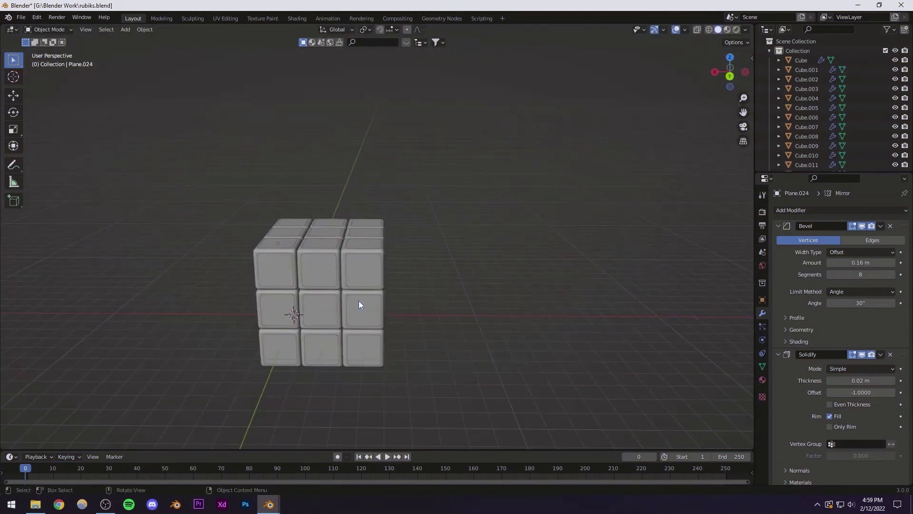
mouse_move(359, 300)
middle_mouse_down()
mouse_move(422, 286)
mouse_move(287, 292)
mouse_move(349, 313)
middle_mouse_up()
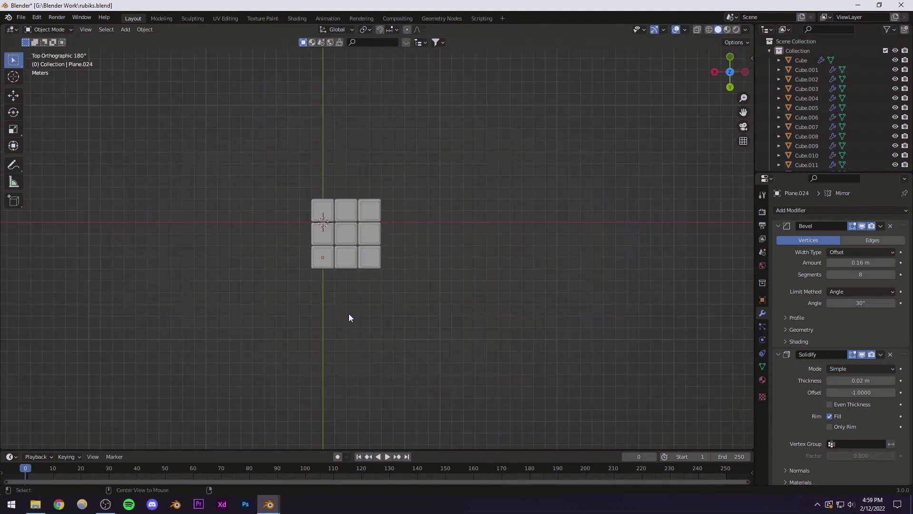
scroll(349, 313, "up", 6)
left_click(338, 331)
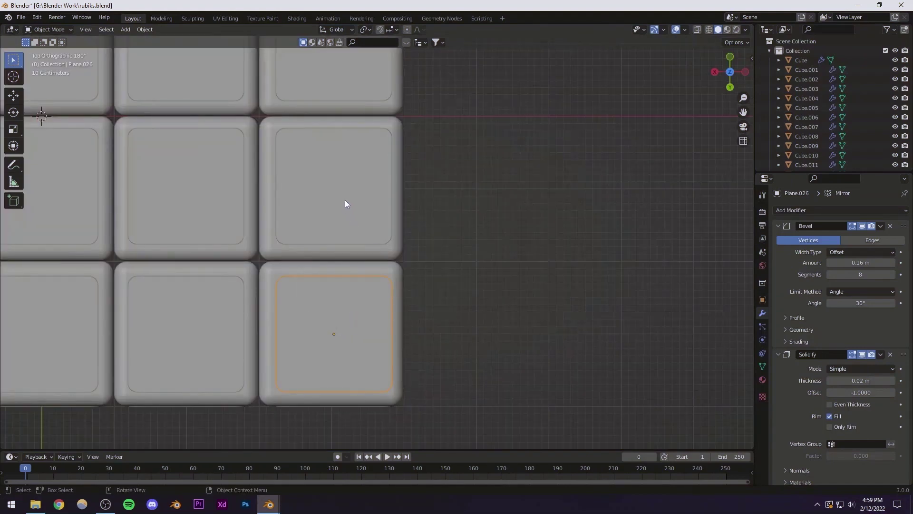
left_click(345, 201, "shift")
left_click(336, 75, "shift")
key("g")
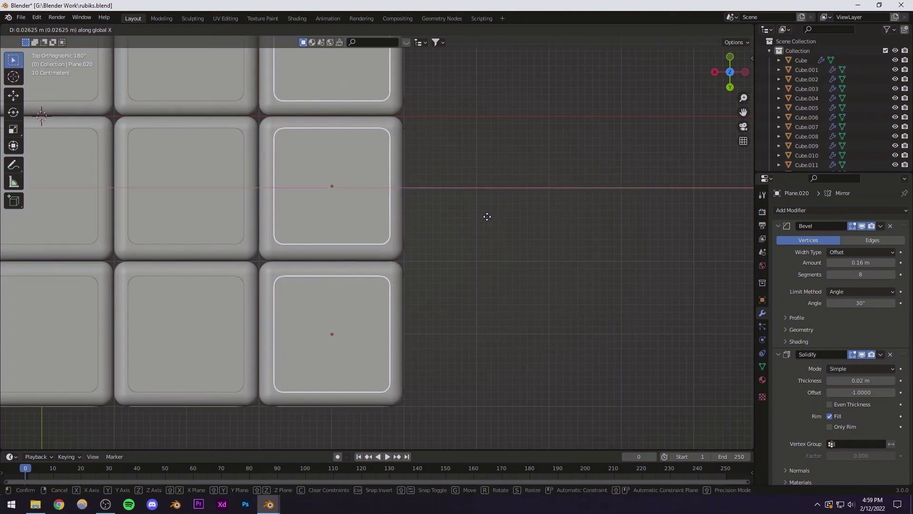
left_click(487, 218)
scroll(486, 217, "down", 3)
left_click(487, 214)
Step: Save the Rubik's cube file with the finished top-face stickers under its existing name
scroll(386, 222, "down", 3)
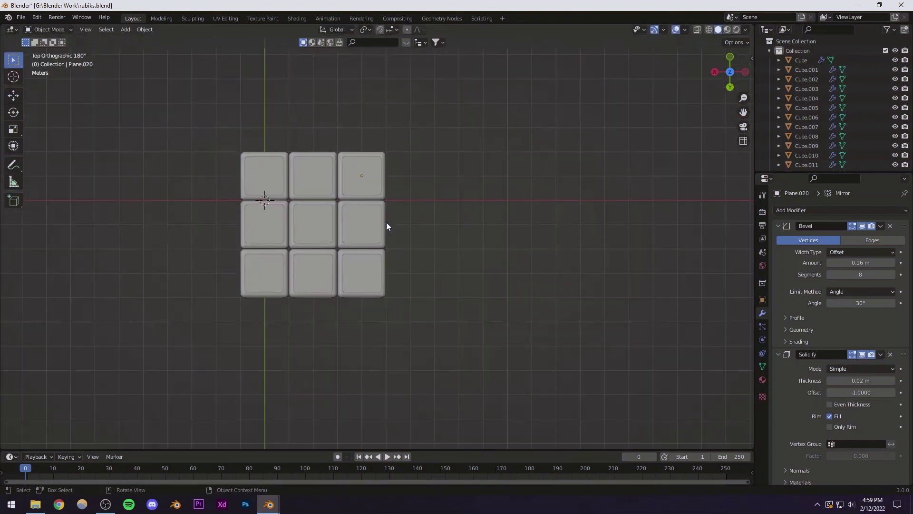
middle_click_drag(375, 220, 418, 246, "shift")
scroll(393, 270, "up", 3)
middle_click_drag(376, 278, 374, 298)
scroll(392, 243, "up", 2)
key("ctrl+s")
scroll(384, 264, "up", 2)
scroll(403, 288, "down", 5)
scroll(375, 298, "up", 5)
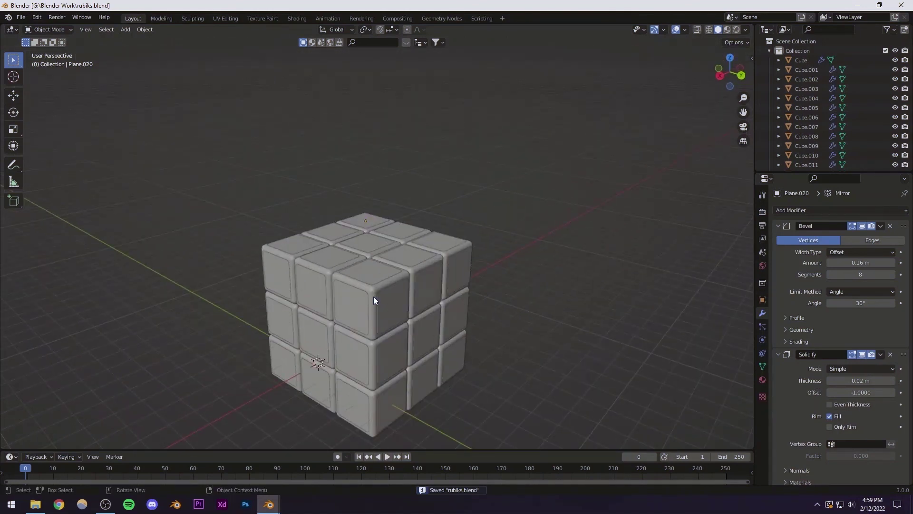